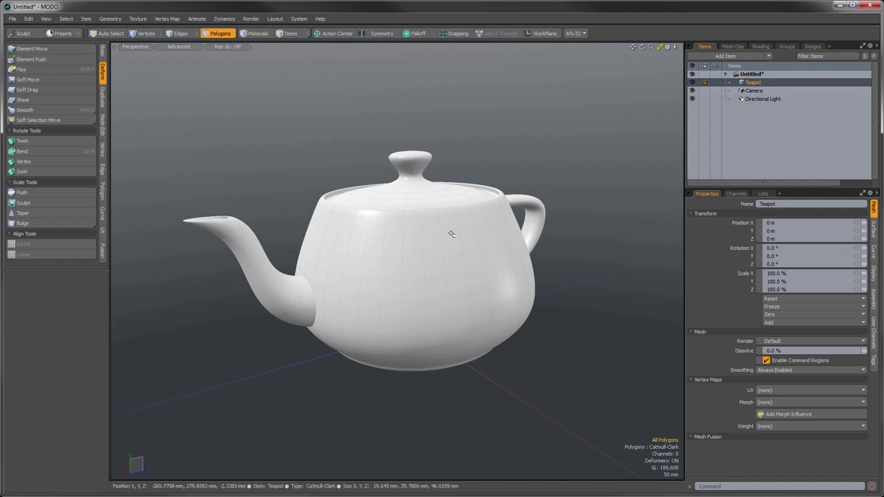
- Assign a new default material named Teapot to the teapot's polygons, viewing the Shader Tree
click(761, 46)
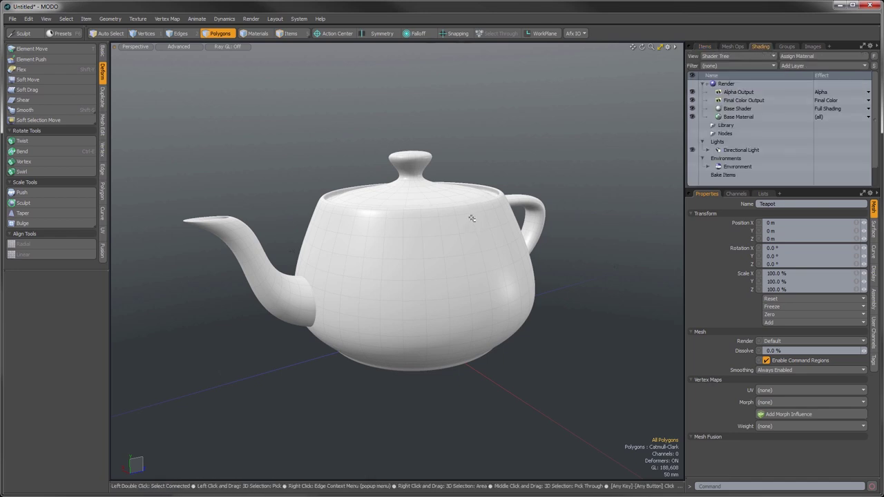
key(m)
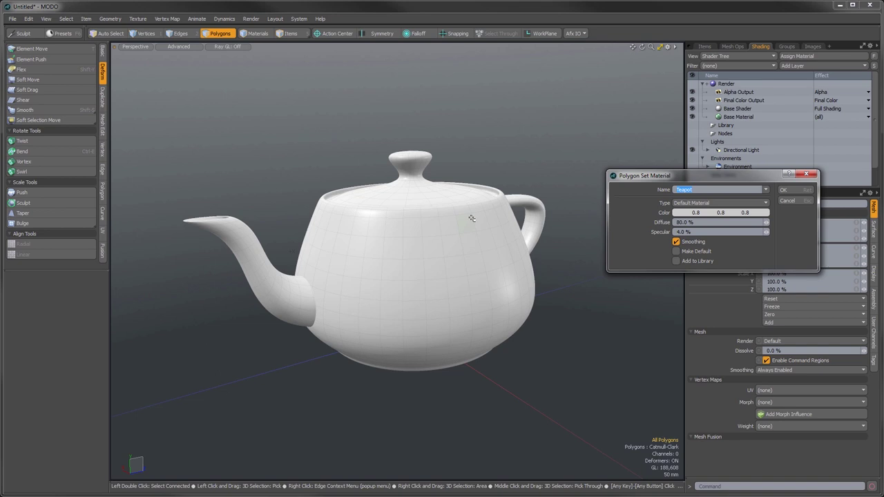
drag(652, 176, 435, 182)
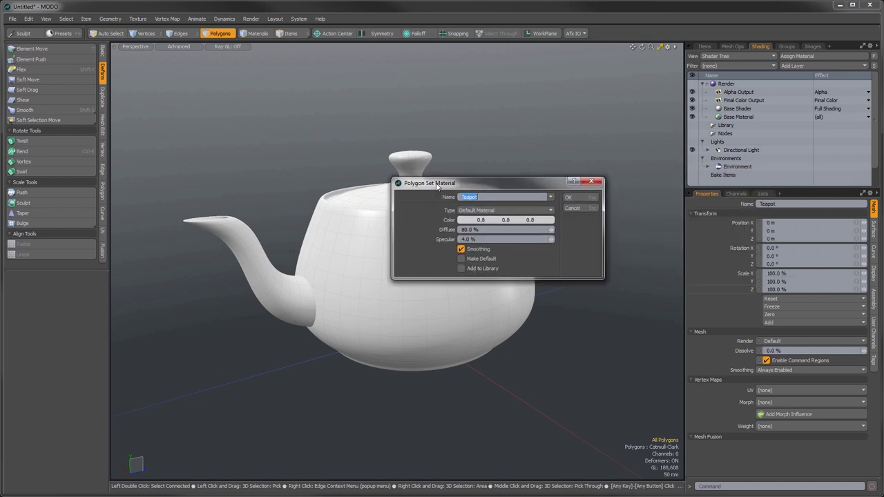
click(568, 198)
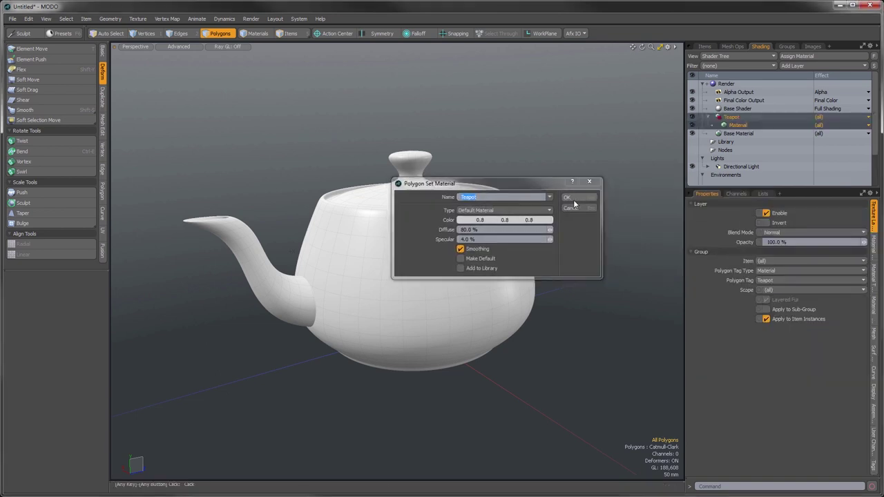
- Try a light pink diffuse color on the teapot's material and undo the color change
click(734, 126)
click(770, 232)
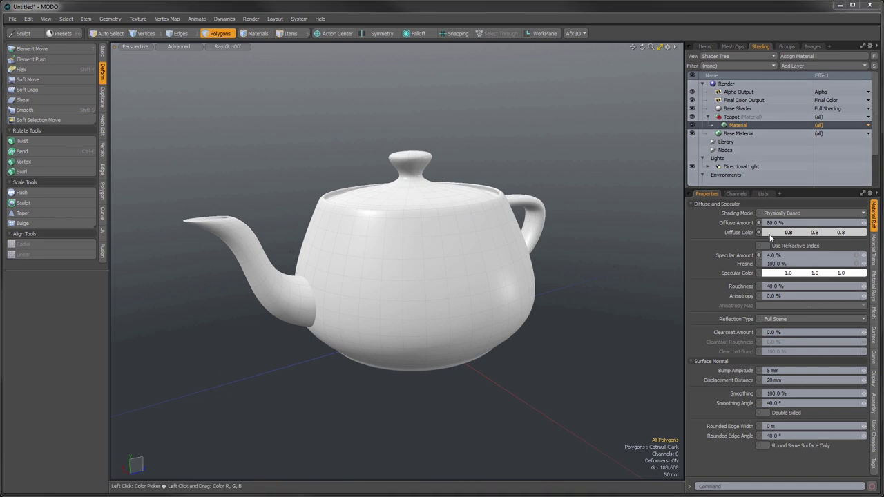
mouse_move(551, 197)
mouse_down()
mouse_move(569, 185)
mouse_move(559, 182)
mouse_up()
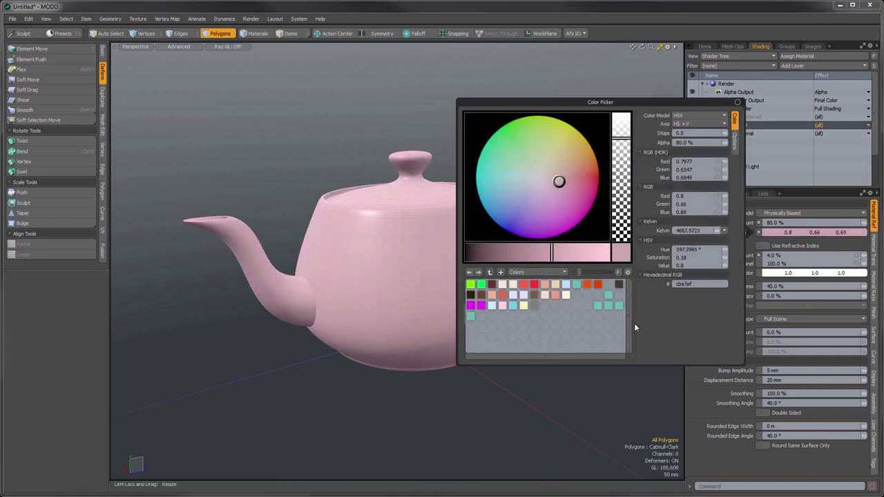
key(ctrl+z)
click(718, 451)
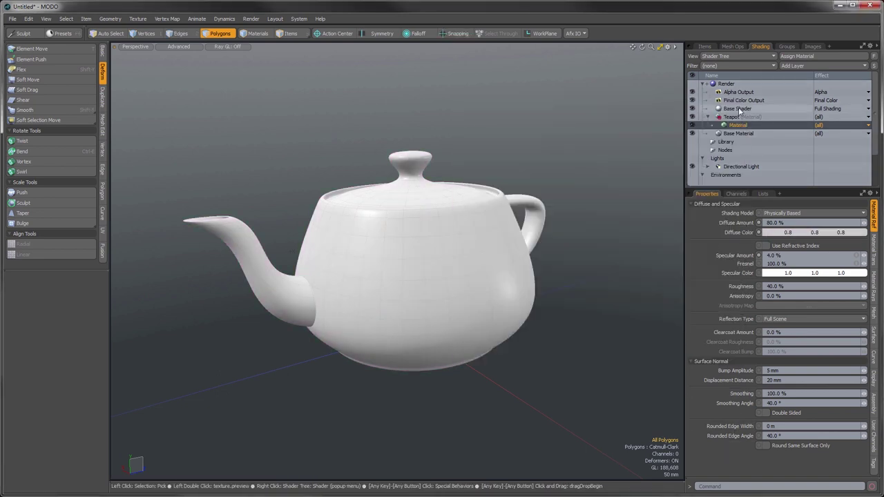
- Add Koala.jpg from the Sample Pictures folder as an image map layer above the teapot's material
click(791, 66)
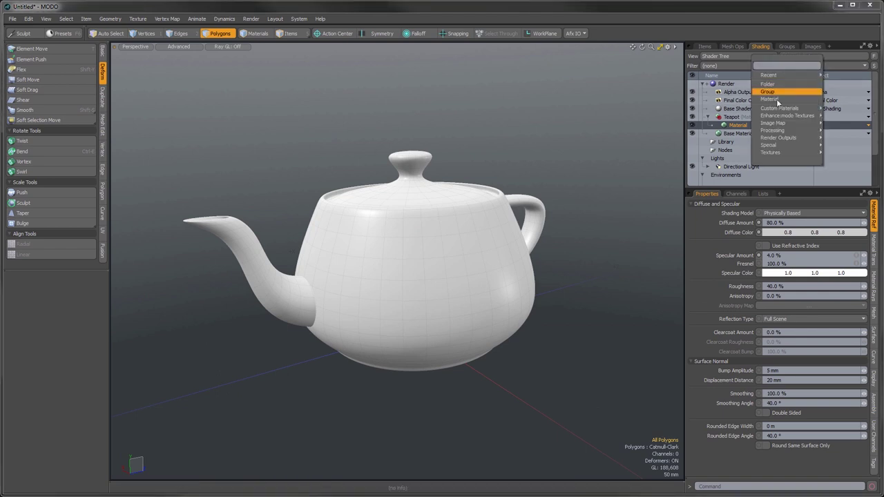
mouse_move(771, 125)
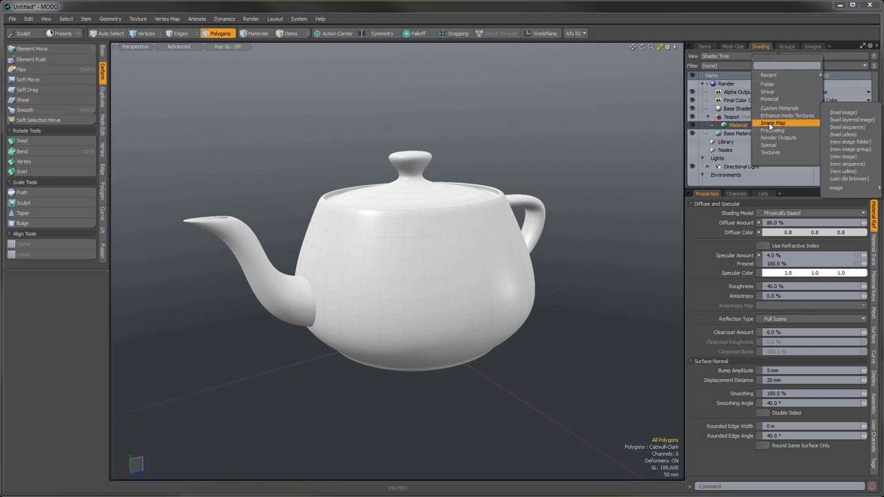
click(848, 114)
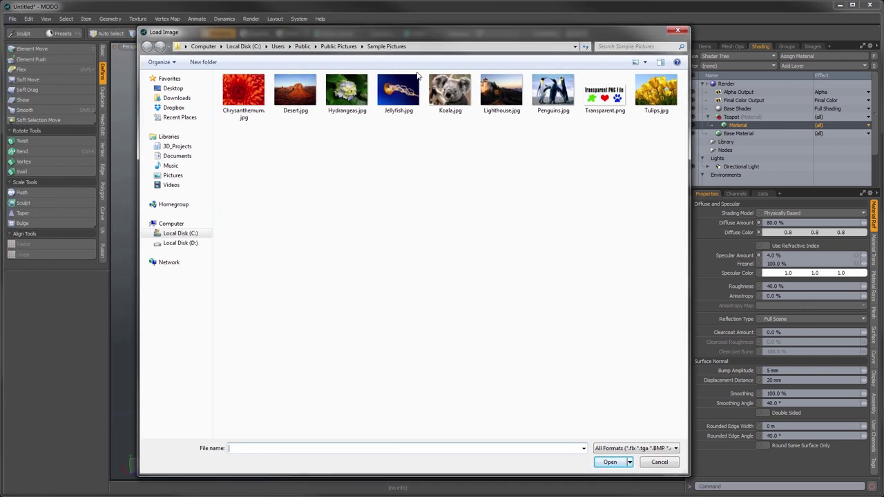
click(449, 90)
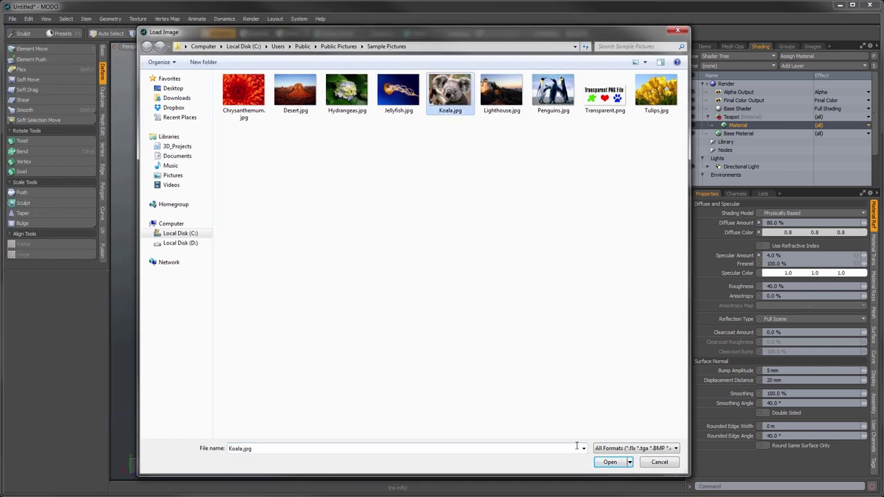
click(608, 462)
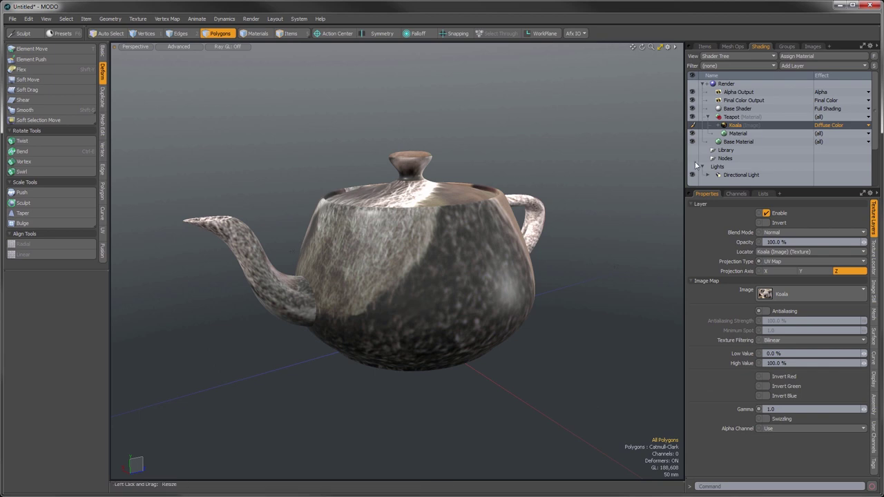
- Expand the Koala image layer and examine its texture locator's Transform, Parametrization, Falloff and Texture Replicator settings
double_click(751, 126)
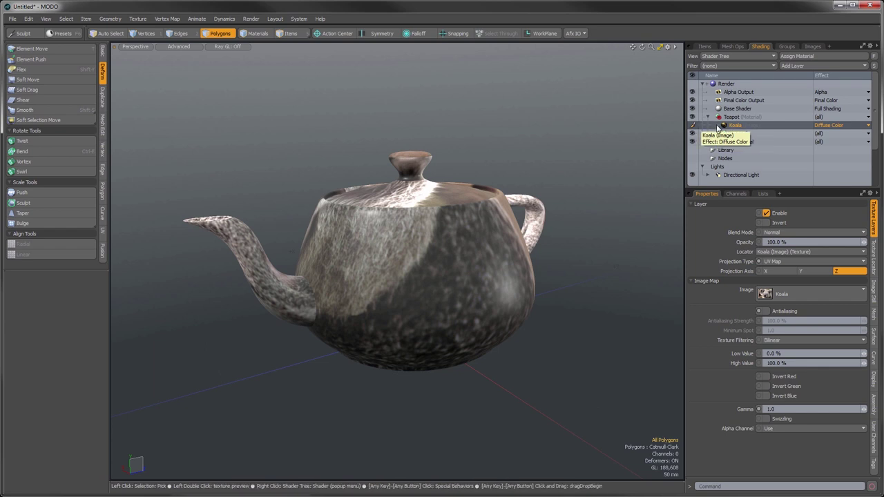
click(719, 129)
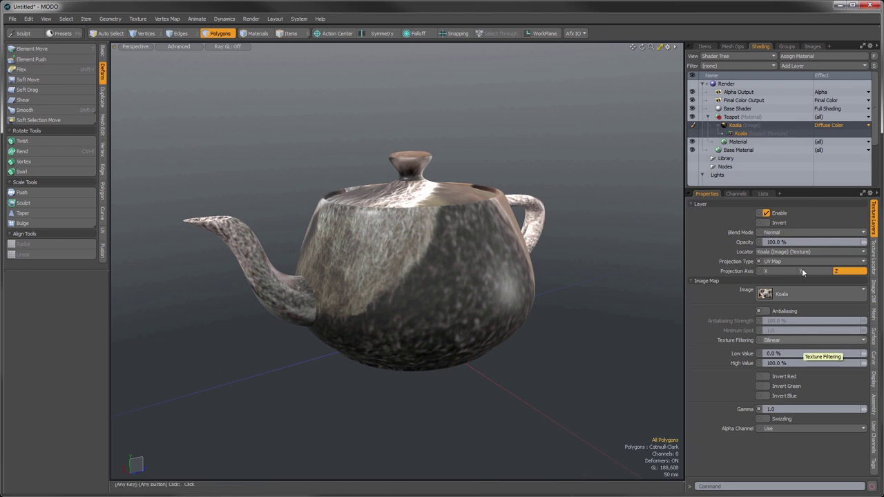
click(875, 258)
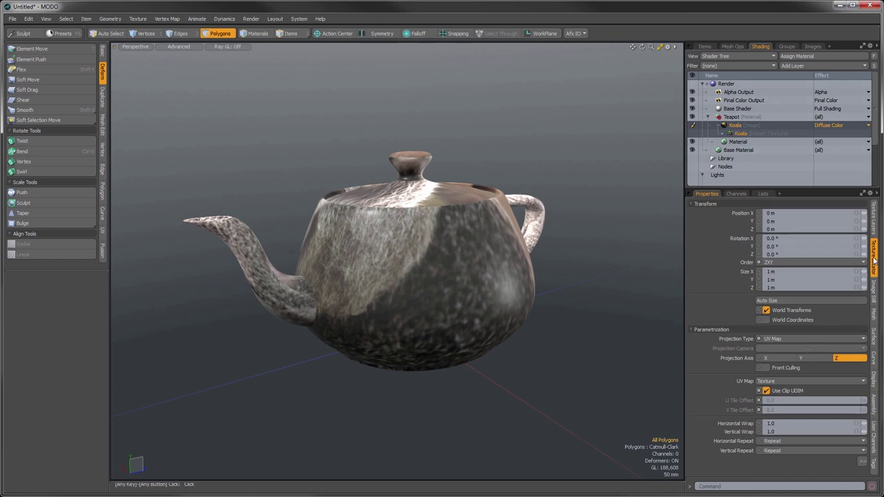
click(691, 204)
click(691, 212)
click(691, 221)
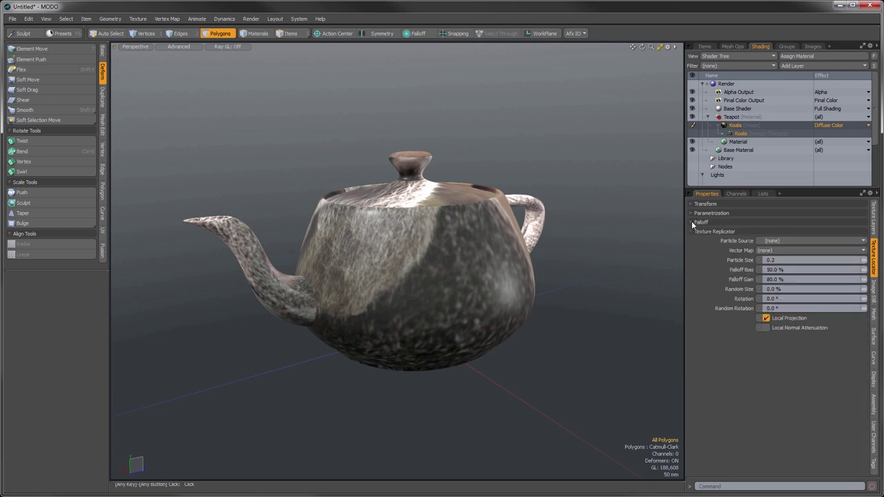
click(693, 230)
click(693, 231)
click(693, 223)
click(691, 213)
click(691, 204)
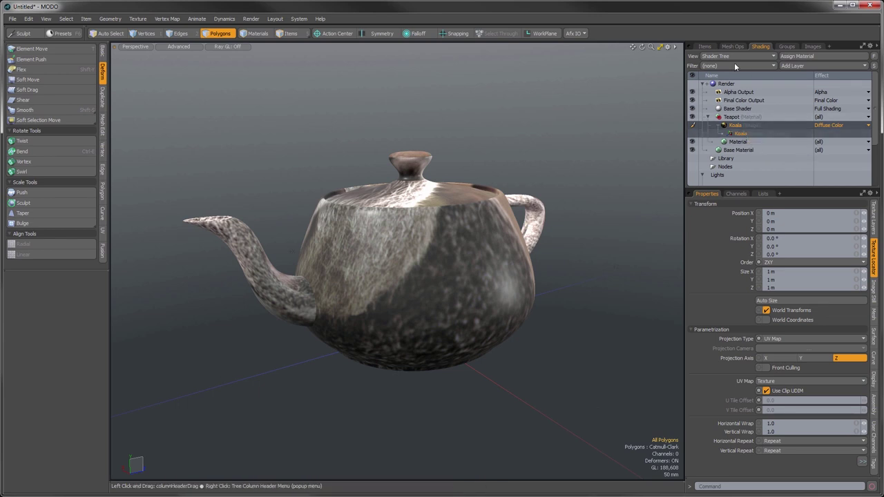
- Examine the Koala texture locator inside the item list's Texture Group and the available item type filters
click(706, 46)
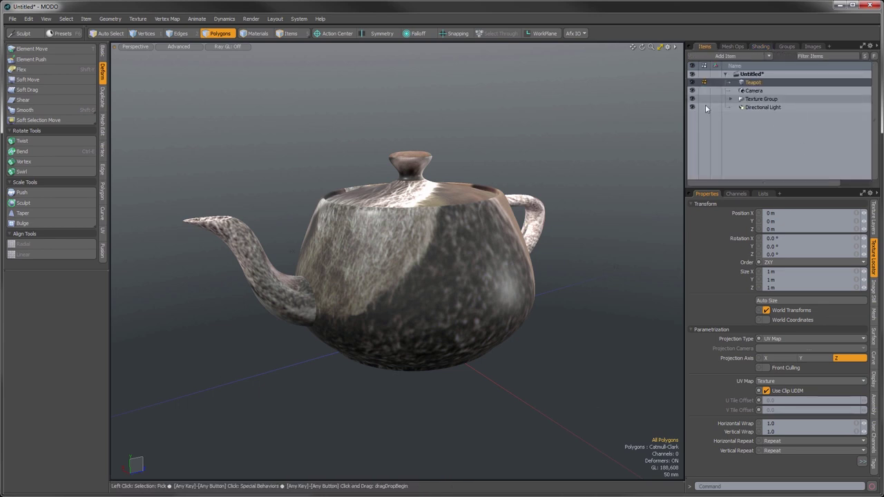
click(740, 99)
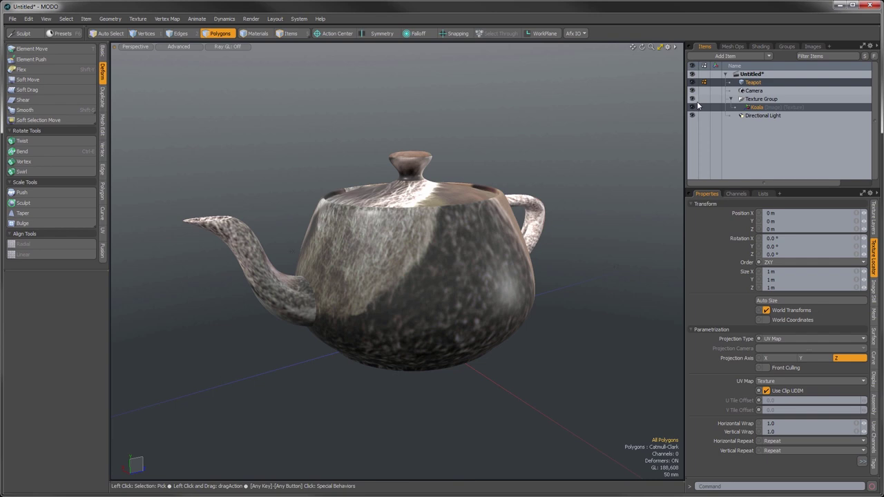
click(811, 55)
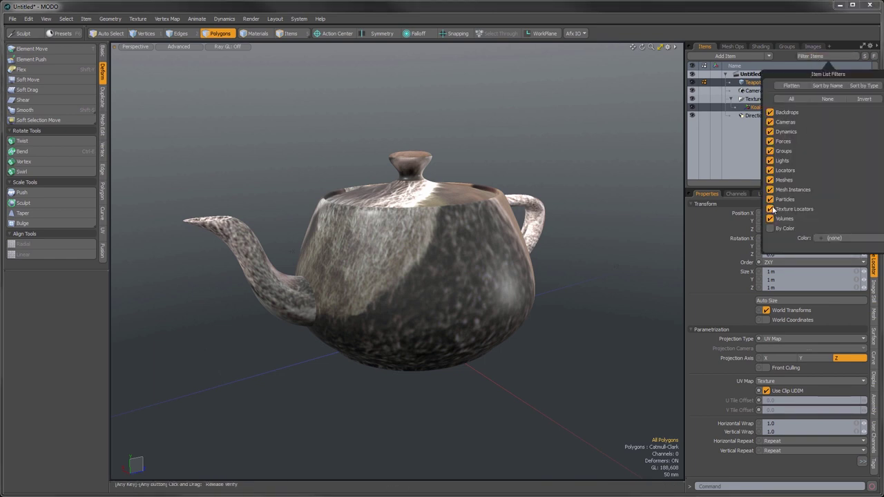
click(747, 33)
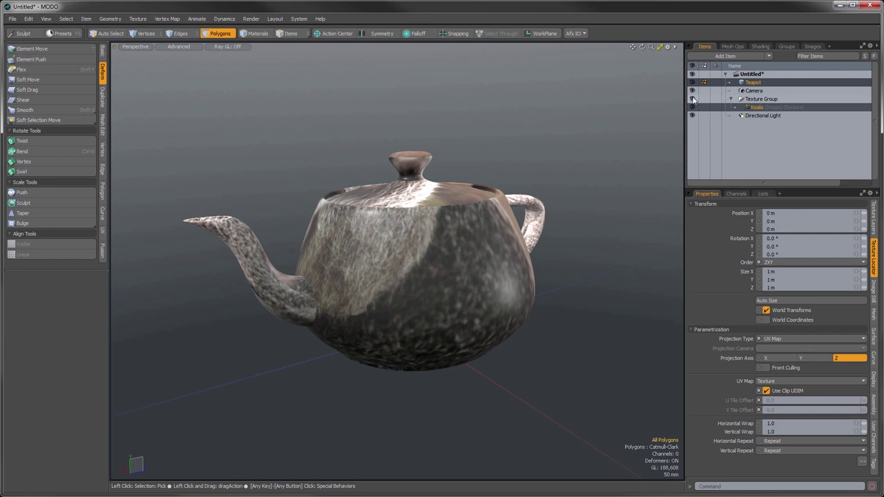
click(734, 100)
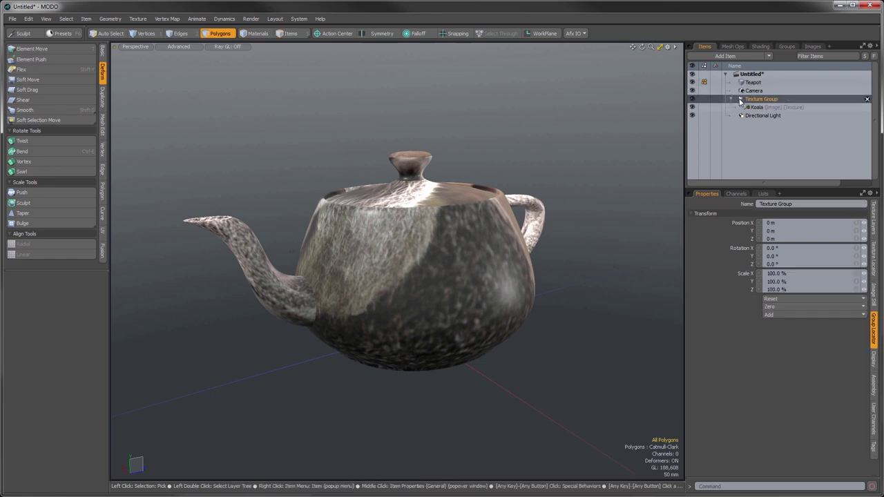
click(732, 100)
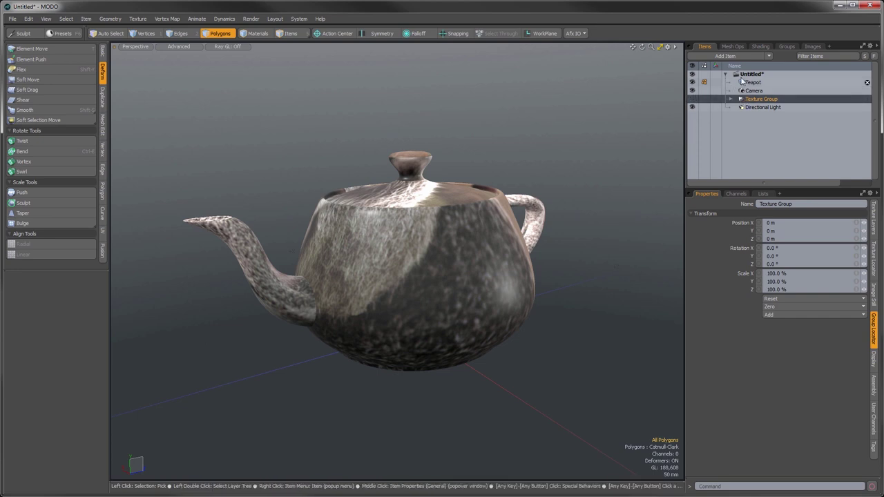
- Select the Koala texture locator in the Shader Tree, enlarge its properties area and review the available projection types
click(759, 47)
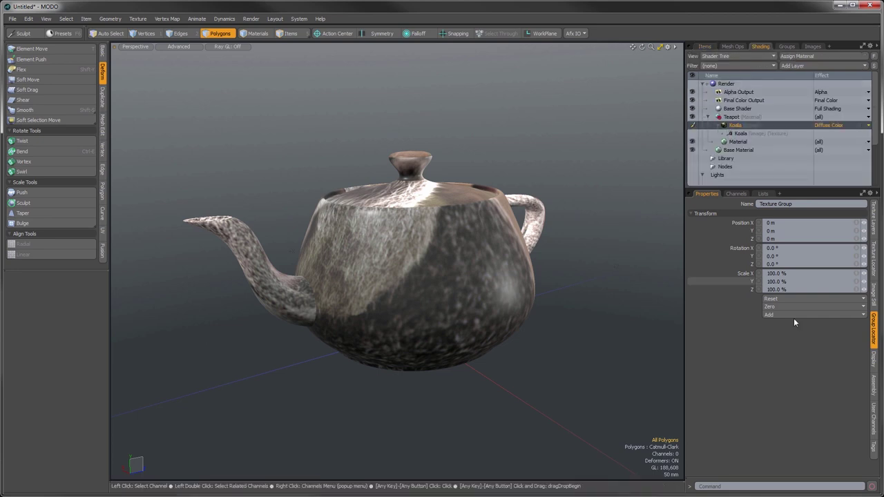
click(743, 133)
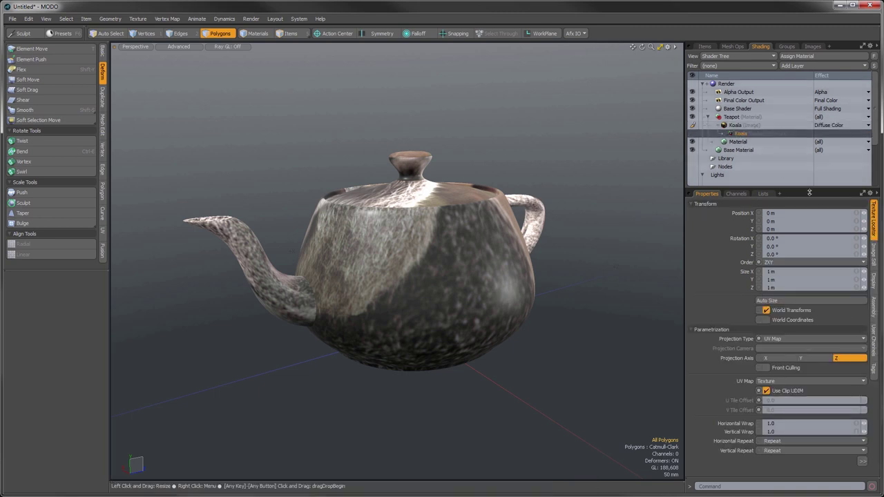
drag(810, 187, 810, 168)
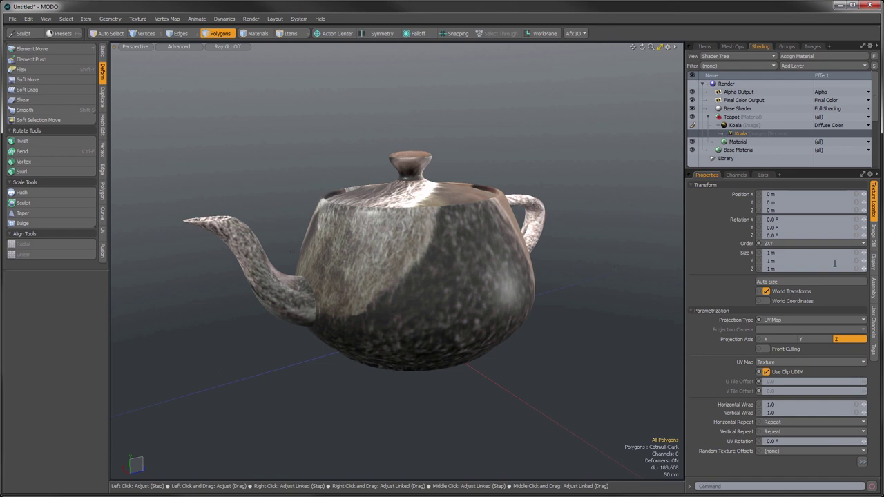
click(809, 322)
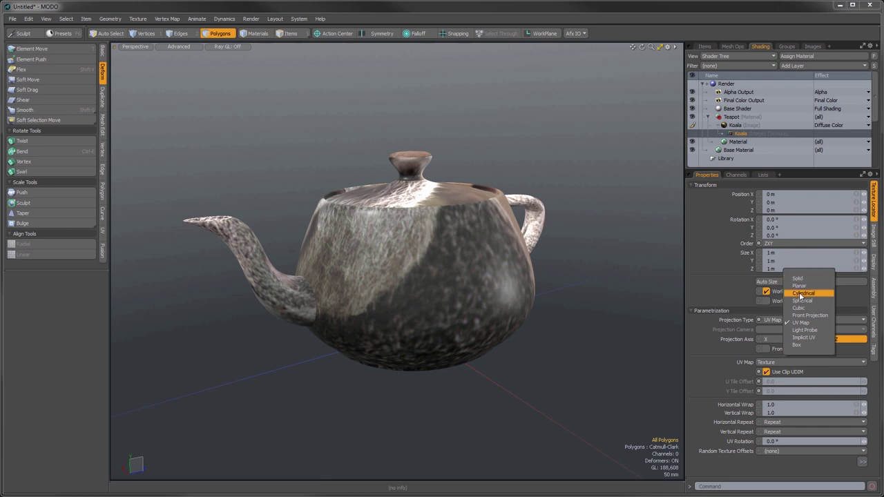
click(842, 299)
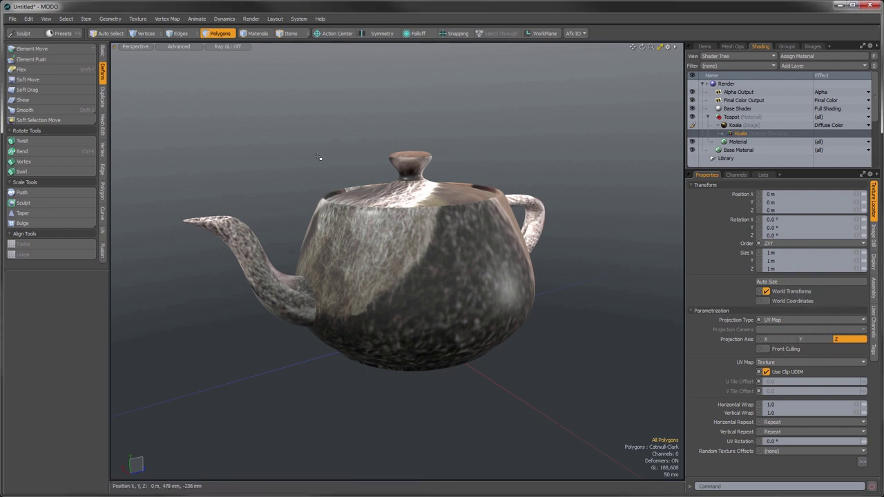
- Switch to the MODO Online Help in the browser and locate the Projection Type Samples page under Texture Locator in its contents
key(alt+Tab)
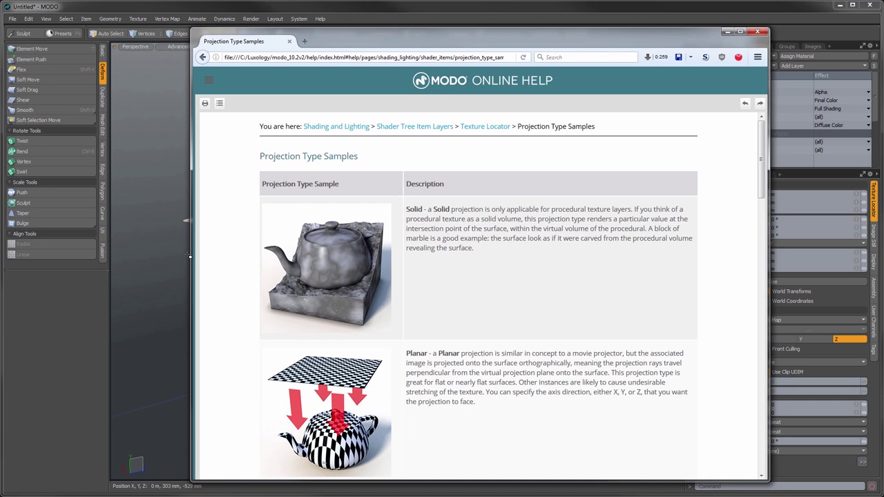
drag(191, 258, 86, 259)
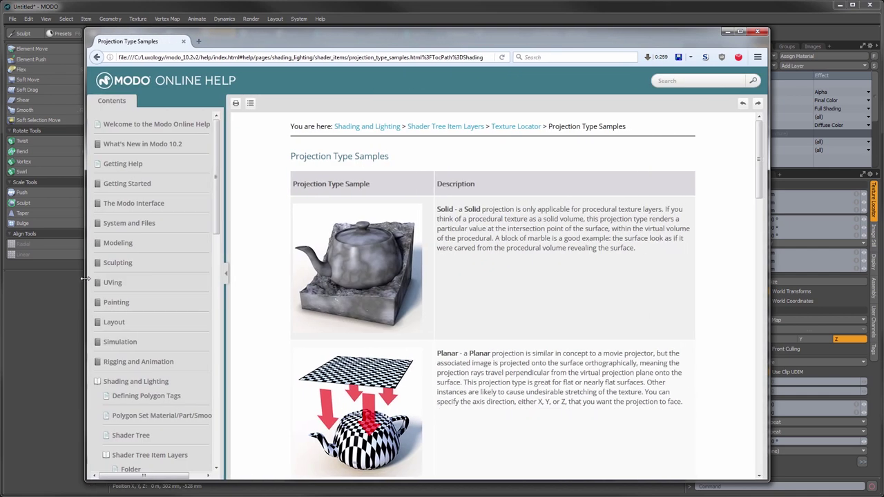
scroll(131, 311, down, 4)
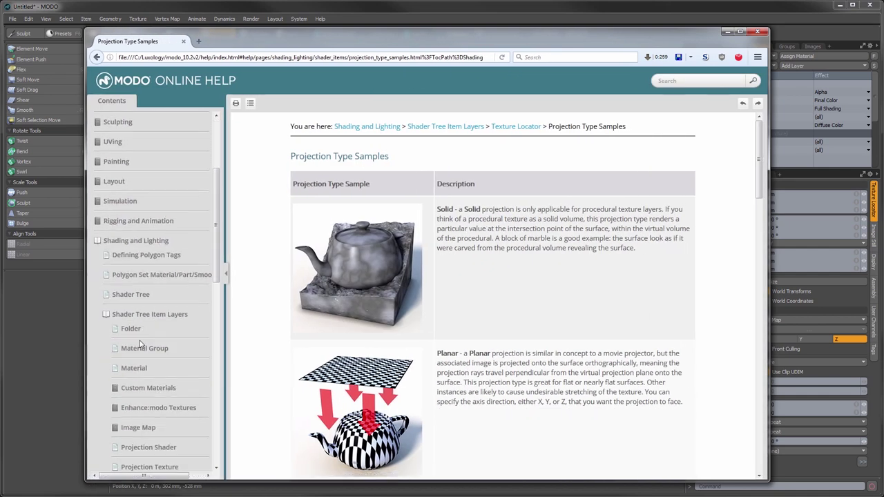
scroll(156, 304, down, 4)
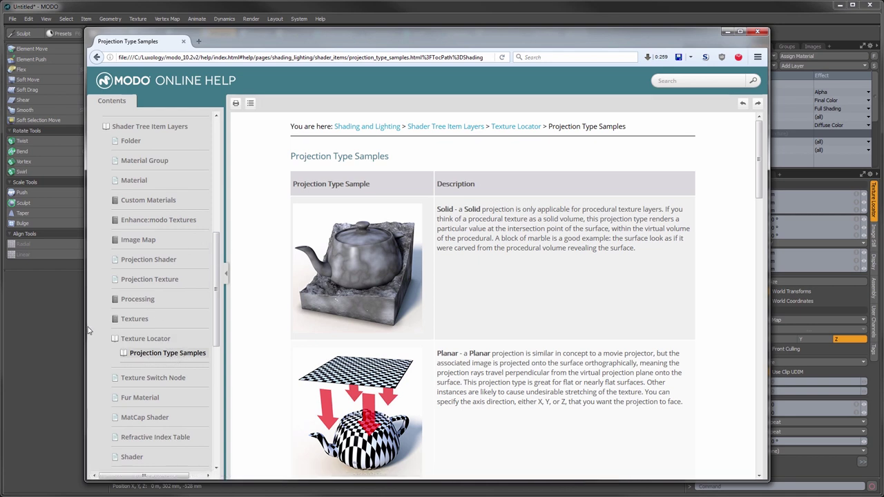
drag(85, 324, 187, 317)
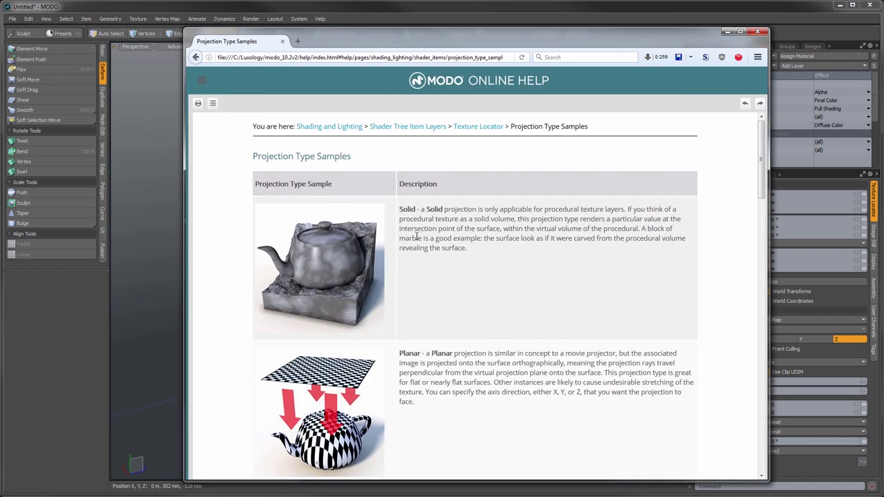
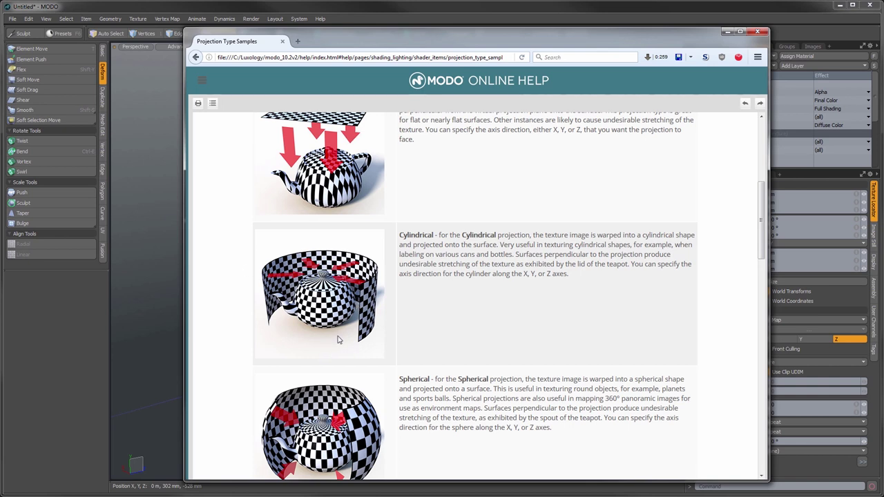
- Compare the help page's sample images and descriptions for the Planar, Cylindrical, Spherical and Cubic projection types
scroll(331, 354, down, 3)
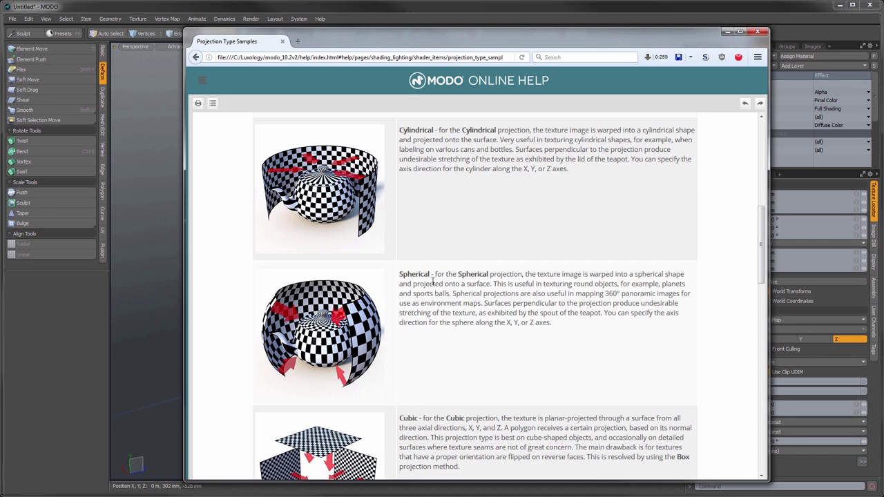
drag(627, 36, 566, 44)
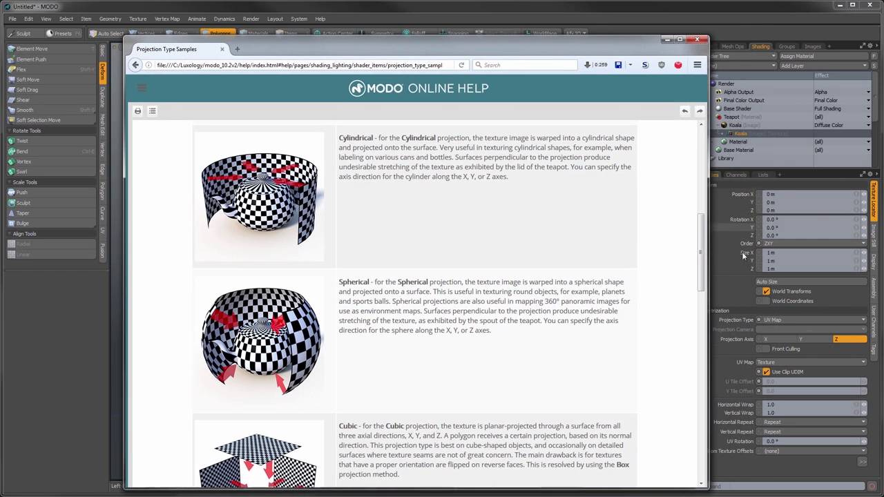
drag(604, 51, 641, 36)
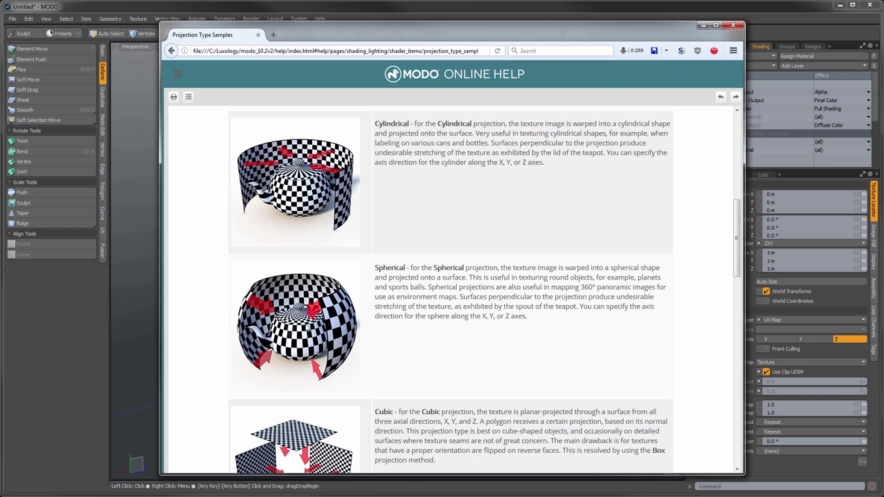
scroll(297, 339, down, 2)
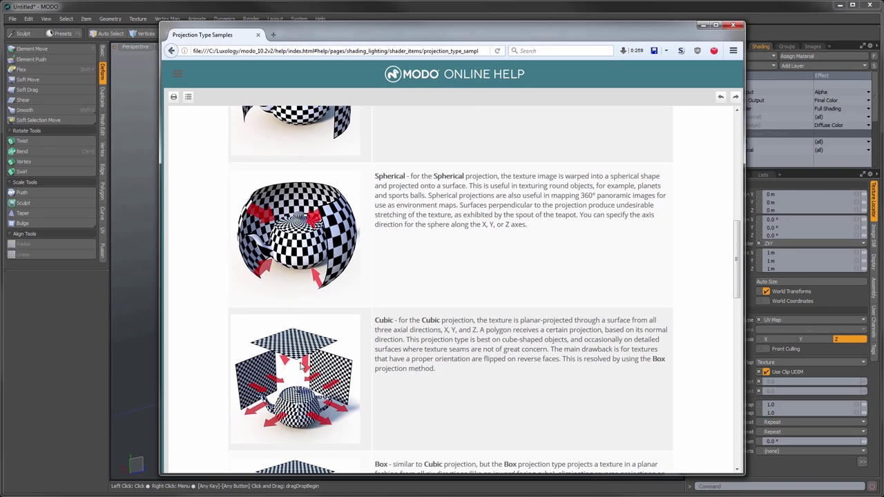
scroll(300, 343, up, 5)
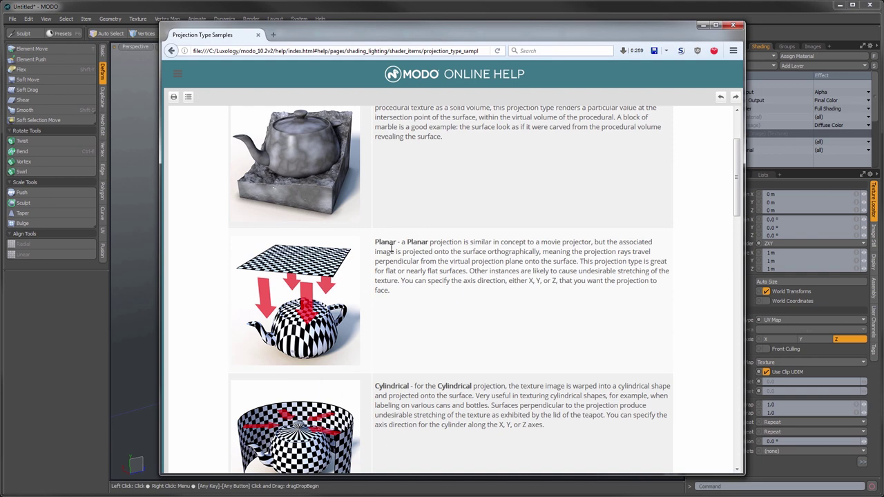
scroll(391, 271, down, 7)
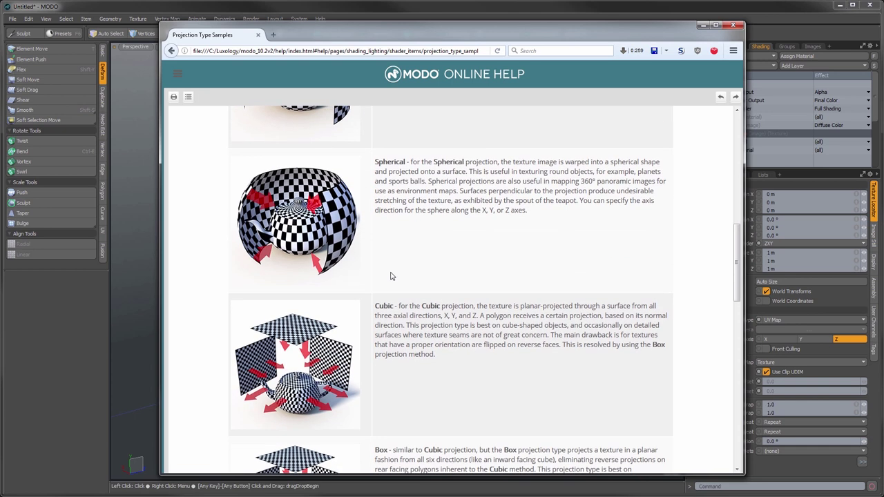
scroll(375, 251, up, 2)
scroll(359, 246, down, 2)
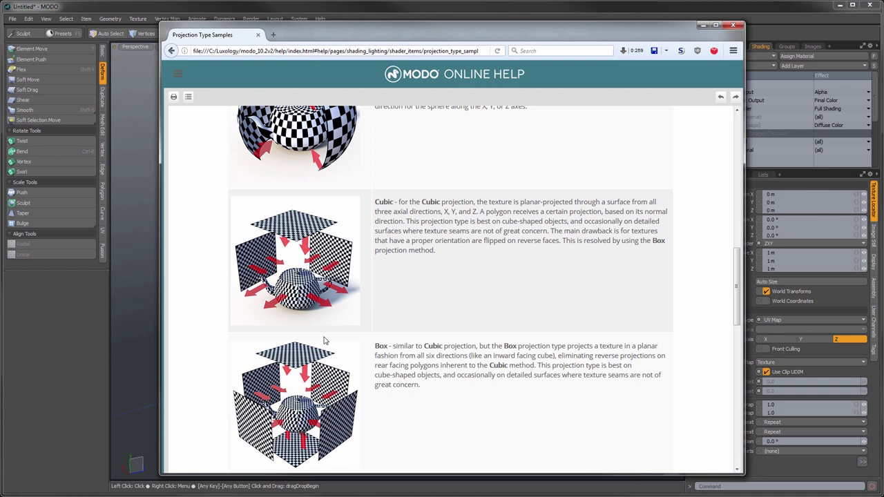
- Read the help entries for Box, Front Projection, UV Map, Light Probe and Implicit UV, and return to MODO
scroll(281, 273, down, 2)
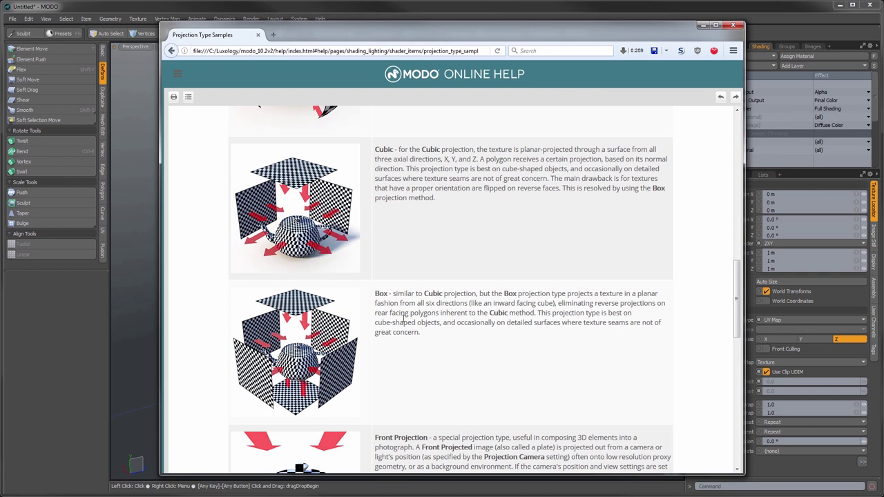
scroll(402, 312, down, 3)
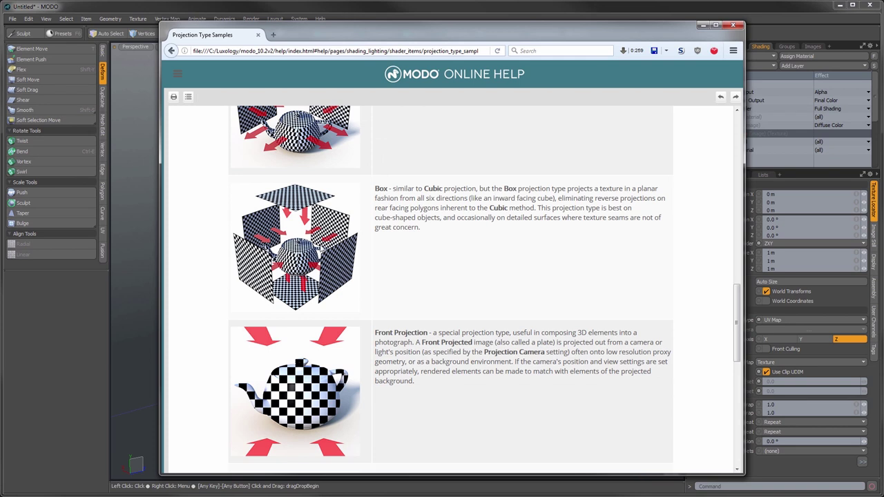
scroll(364, 311, down, 2)
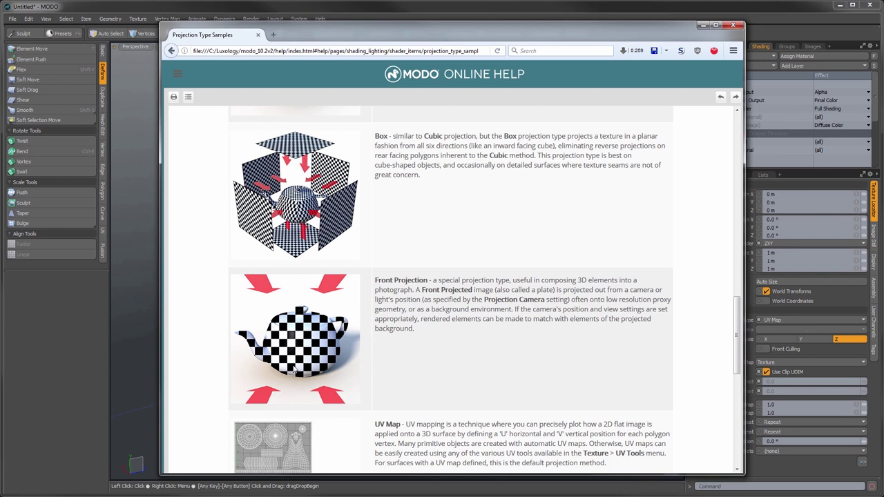
scroll(363, 373, down, 3)
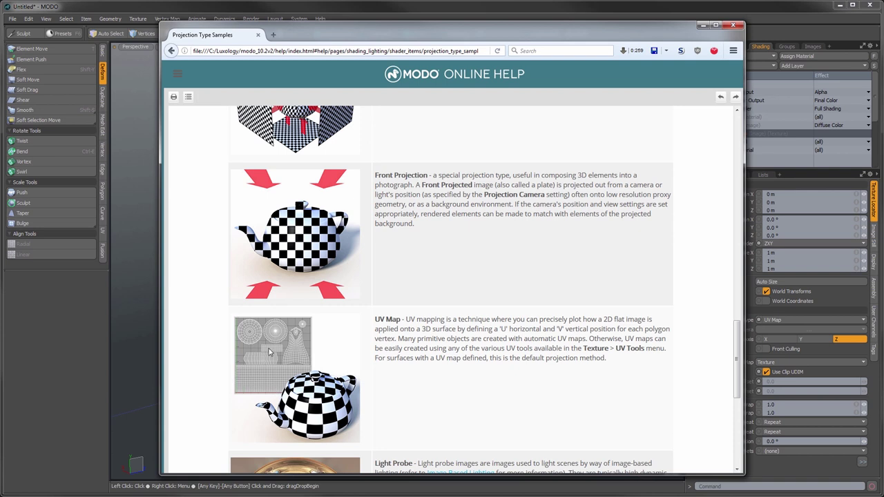
scroll(302, 345, down, 3)
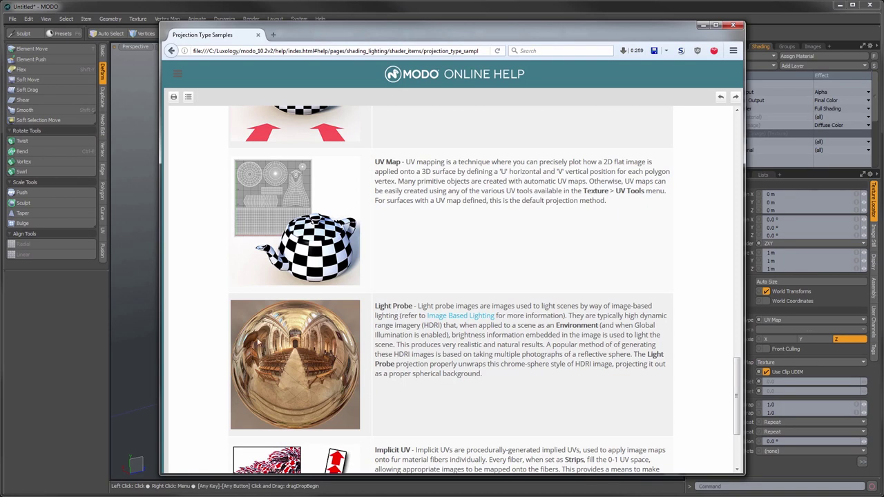
scroll(336, 354, down, 3)
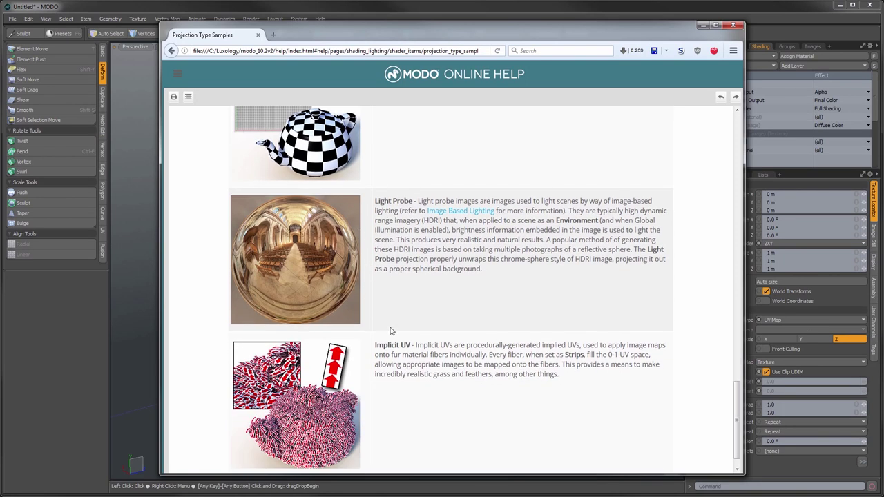
scroll(374, 353, down, 1)
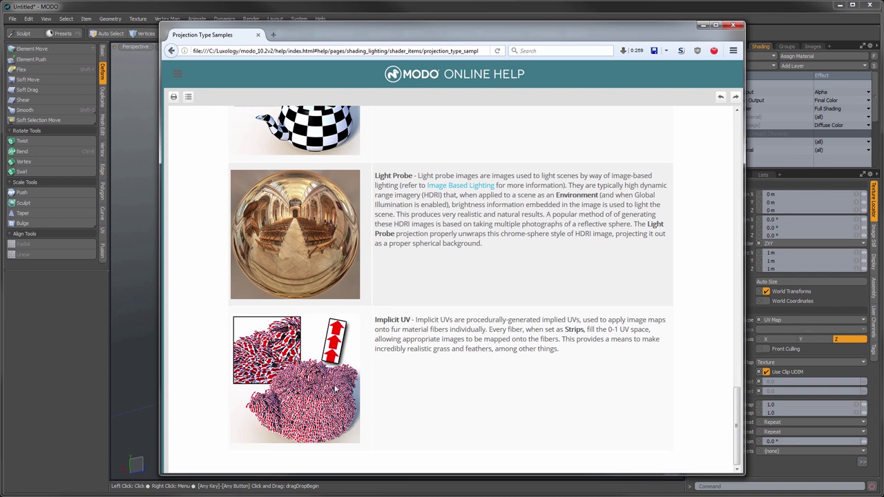
scroll(337, 391, up, 3)
scroll(337, 391, up, 5)
scroll(338, 392, down, 8)
click(703, 26)
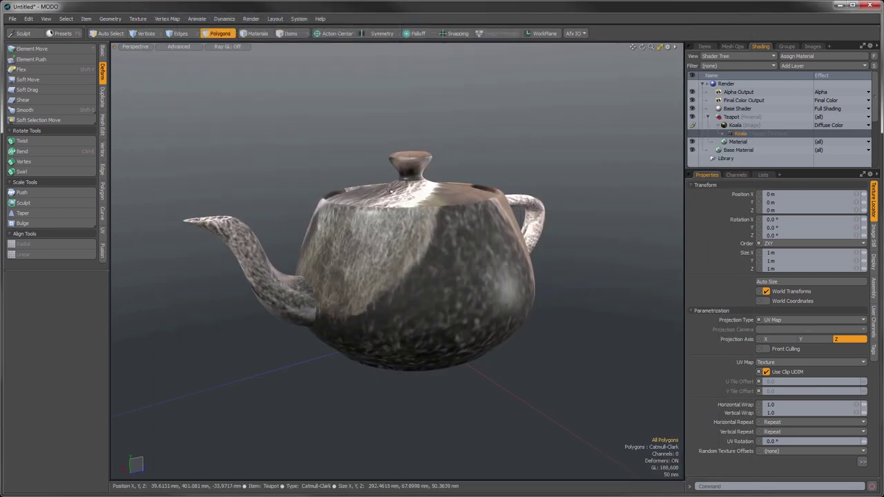
- Set the Koala texture locator's projection type to Solid
alt+drag(483, 262, 484, 293)
ctrl+alt+drag(483, 294, 360, 270)
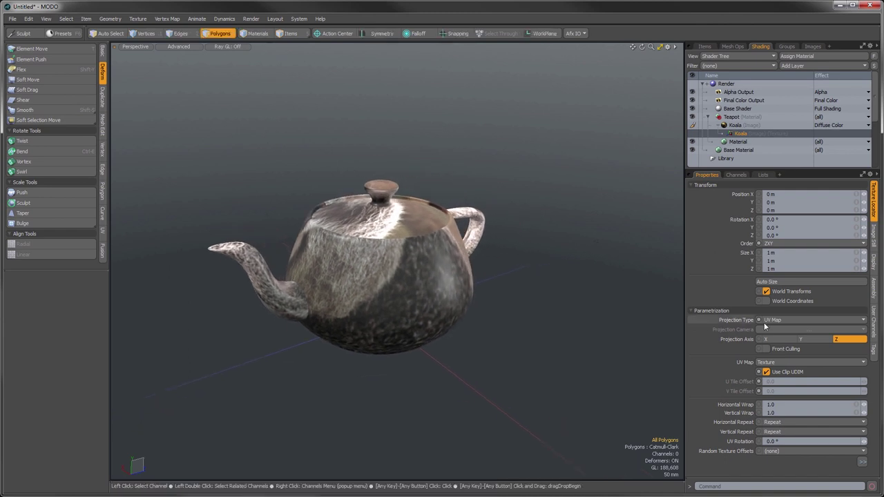
click(812, 320)
click(784, 279)
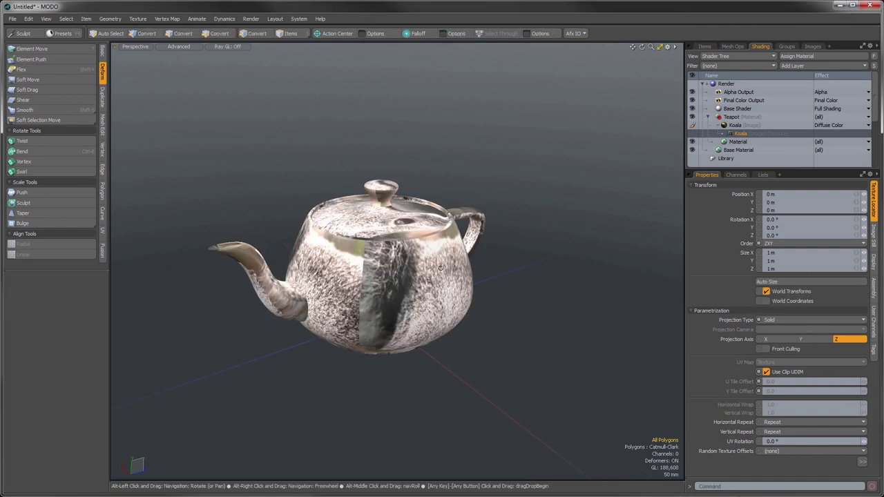
- Change the Koala texture locator's projection type to Planar and inspect the teapot from another angle
click(781, 321)
click(780, 327)
alt+drag(424, 272, 453, 274)
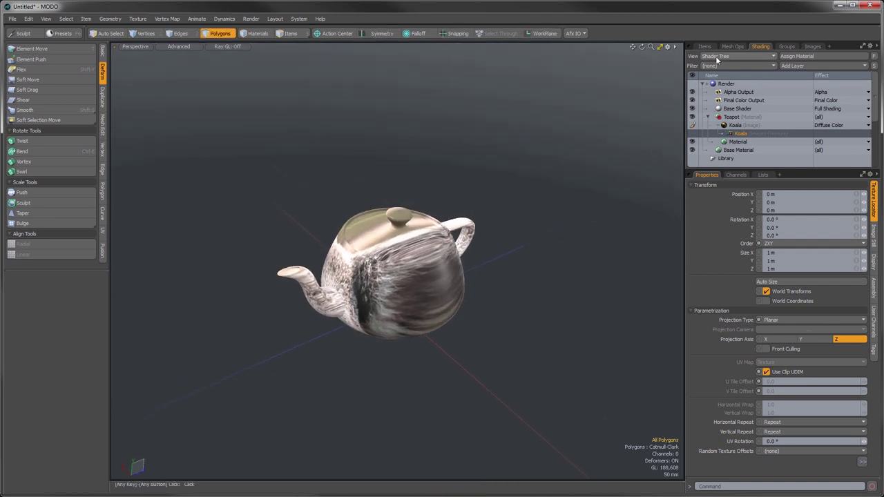
- Make the Texture Group visible in the item list and inspect the locator's projection plane around the teapot
click(704, 46)
click(692, 99)
alt+drag(566, 366, 436, 165)
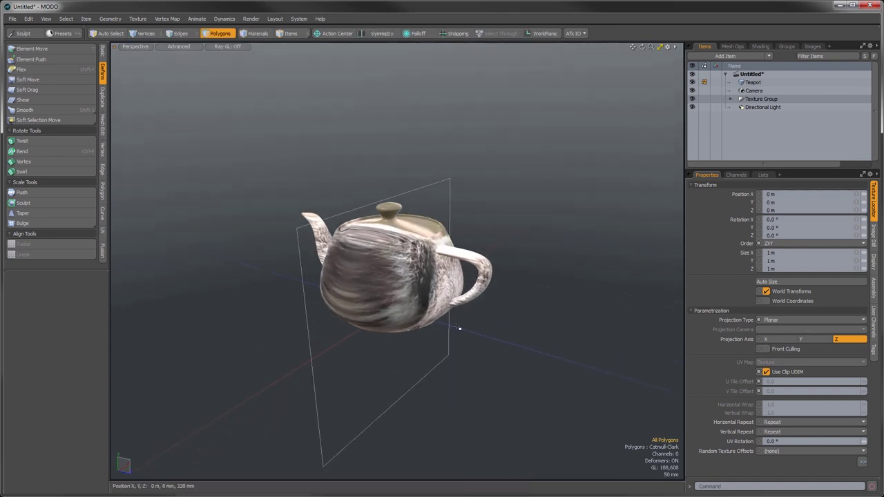
alt+drag(341, 363, 333, 304)
- In Items selection mode, select the Koala projection plane and move it to about X -40 mm, Y 224 mm
key(w)
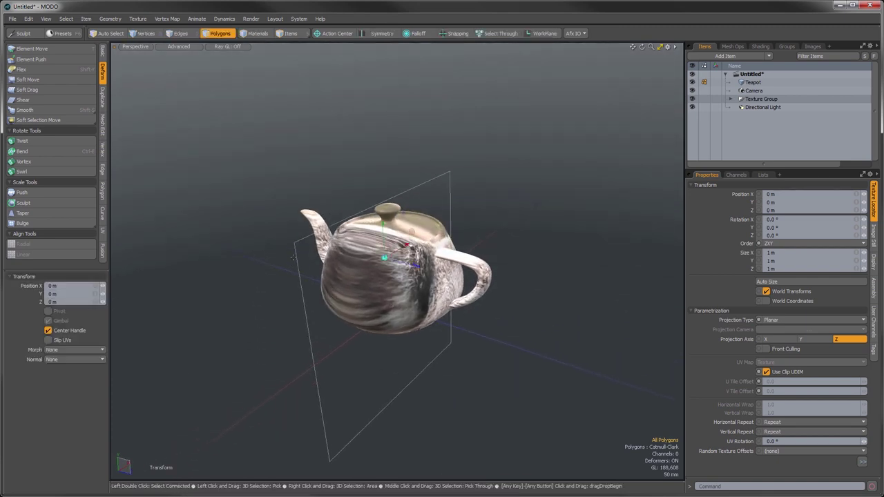
click(290, 34)
click(538, 177)
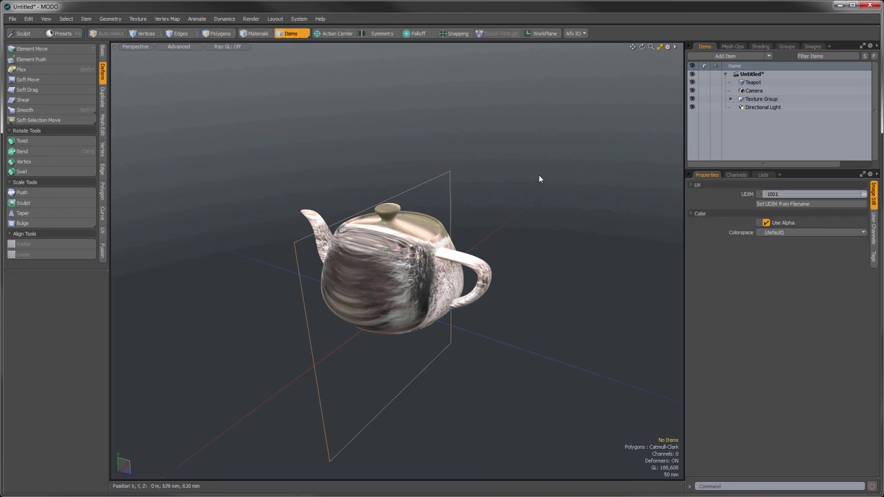
click(451, 202)
alt+drag(138, 394, 463, 306)
key(w)
drag(368, 280, 366, 234)
alt+drag(466, 301, 425, 238)
drag(345, 234, 356, 225)
- Scale the Koala projection plane in X and Y to about 205 mm and inspect the repeated image around the teapot
key(r)
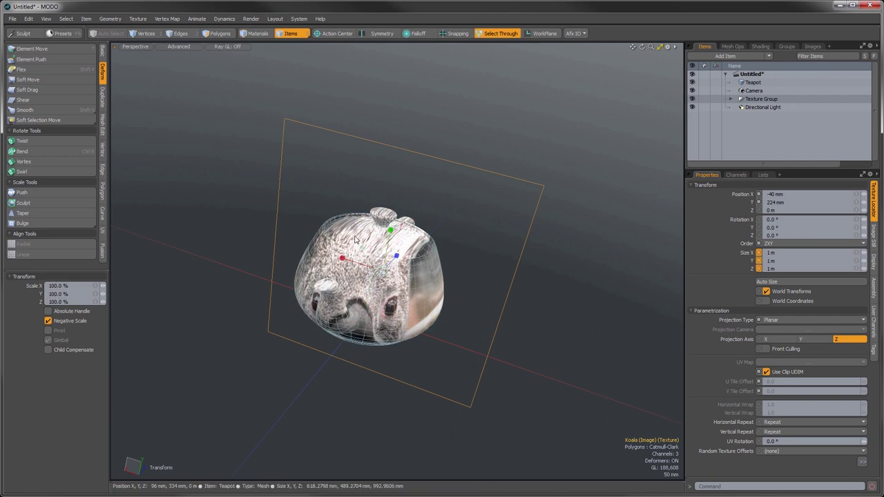
drag(377, 270, 345, 271)
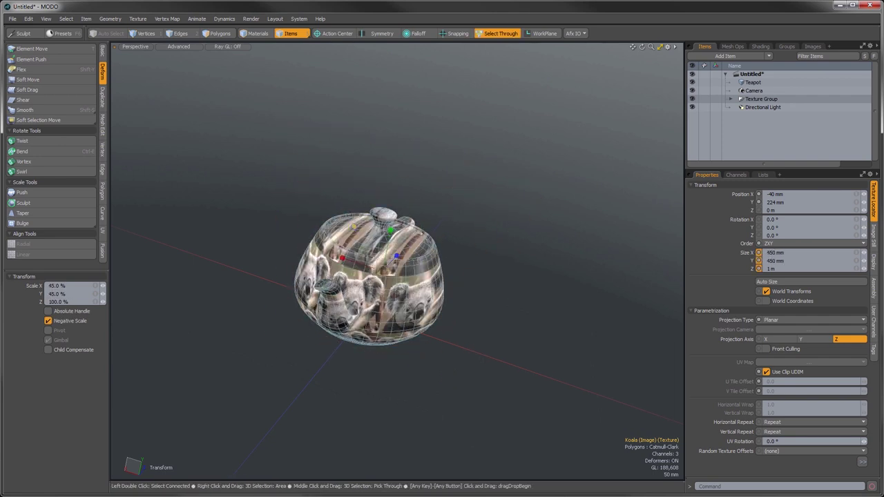
drag(354, 226, 366, 227)
alt+drag(428, 297, 397, 271)
alt+shift+drag(397, 271, 472, 308)
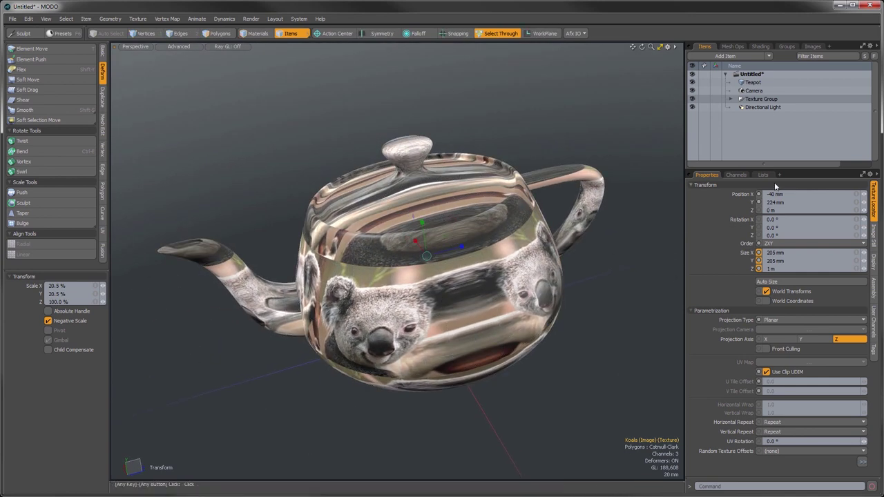
alt+drag(515, 271, 488, 268)
alt+drag(142, 369, 634, 284)
key(q)
- Scale the Koala texture locator up uniformly to about 1.13 m in X and Y and 5.5 m in Z
key(r)
ctrl+alt+drag(480, 339, 366, 367)
key(q)
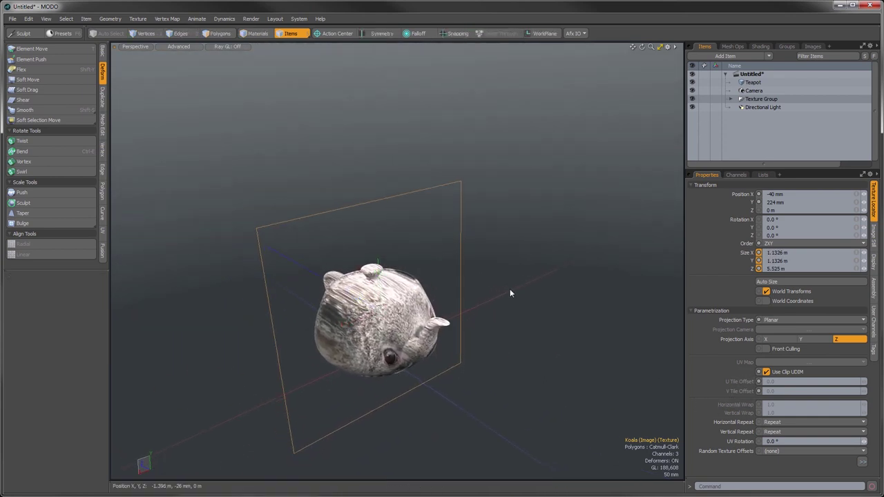
- Set the Koala locator's projection type to Cylindrical and inspect its cylinder around the teapot
click(777, 321)
click(779, 328)
ctrl+alt+drag(443, 337, 387, 328)
ctrl+alt+drag(387, 327, 355, 327)
alt+drag(355, 327, 417, 348)
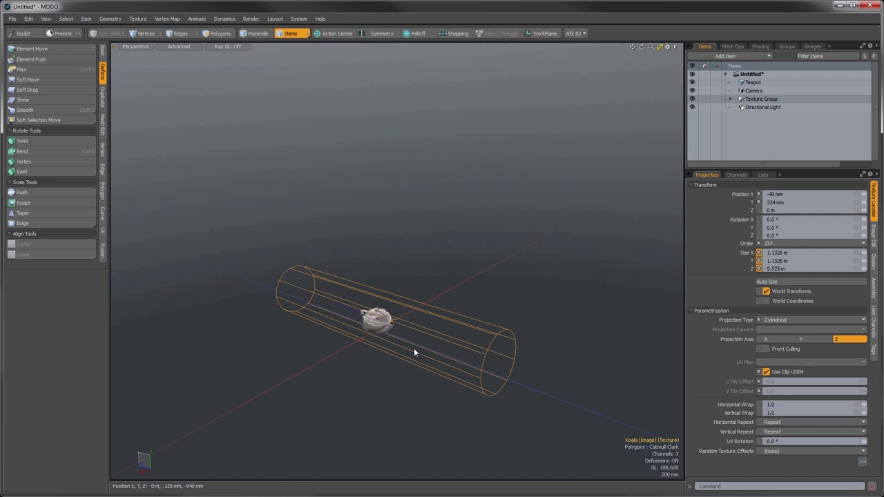
- Try the Spherical and Cubic projection types on the Koala texture locator
click(778, 321)
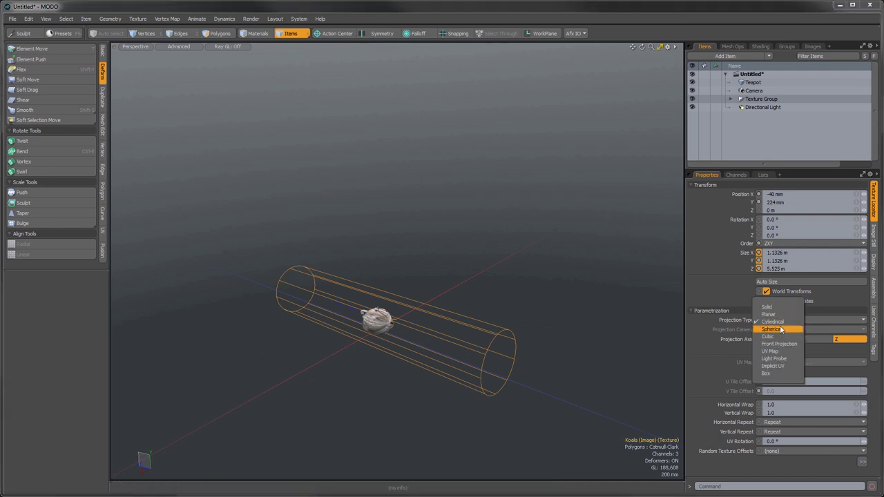
click(781, 329)
click(780, 320)
click(783, 324)
- Try the Front Projection and Spherical types on the Koala texture locator, and set its projection type back to Planar
click(780, 321)
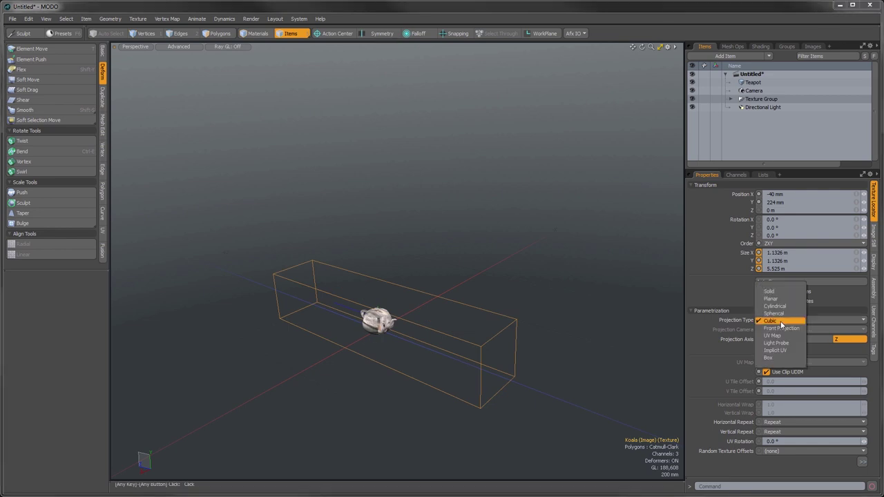
click(785, 329)
click(780, 320)
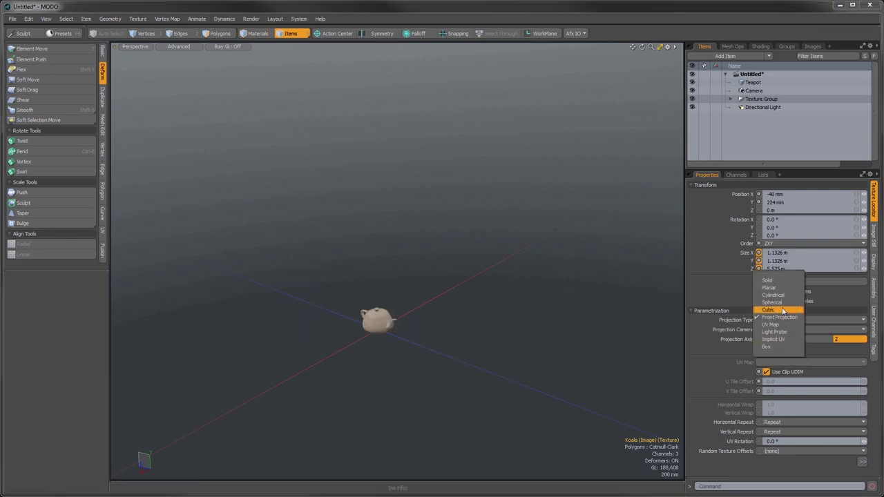
click(772, 302)
click(772, 319)
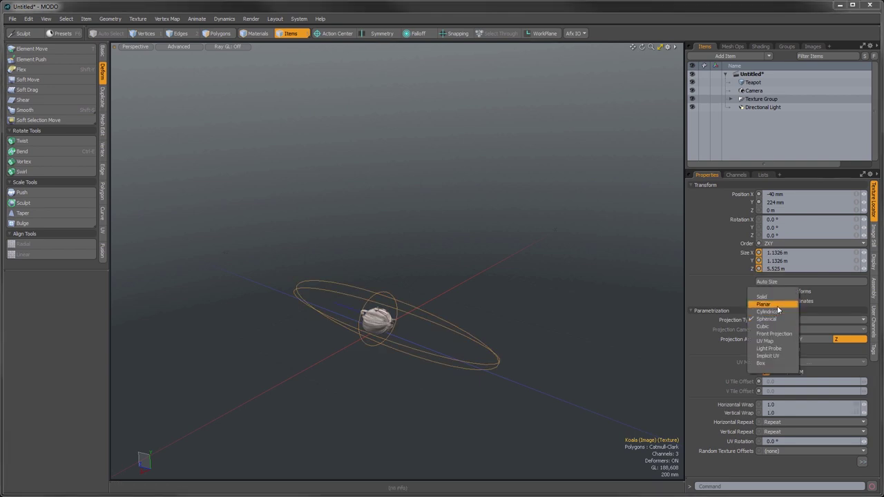
click(777, 305)
scroll(374, 326, up, 3)
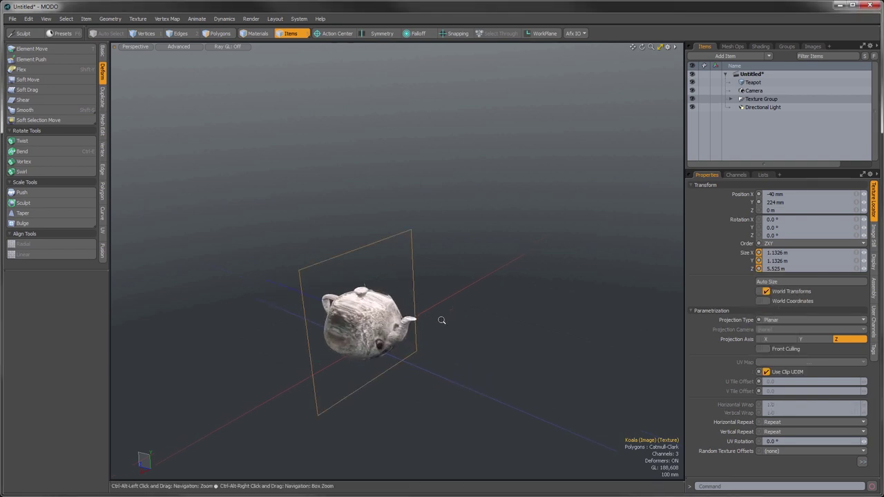
- Compare the X, Y and Z projection axes on the planar Koala locator and set the axis to X
click(774, 340)
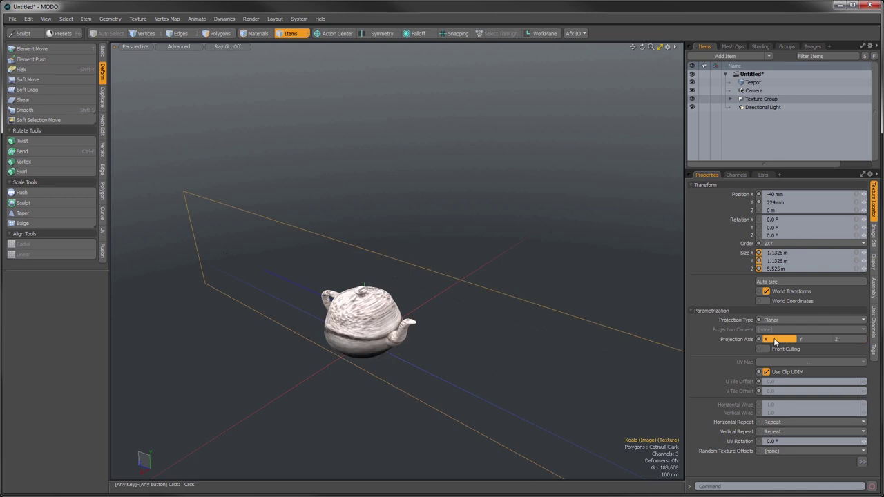
click(817, 341)
click(840, 339)
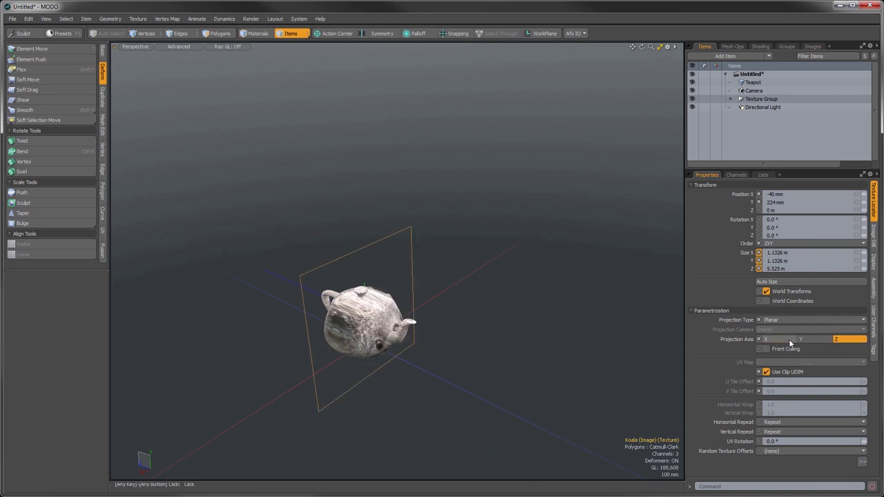
click(788, 339)
- Set the Koala locator's size to 1 m in X, Y and Z
ctrl+alt+drag(442, 297, 404, 296)
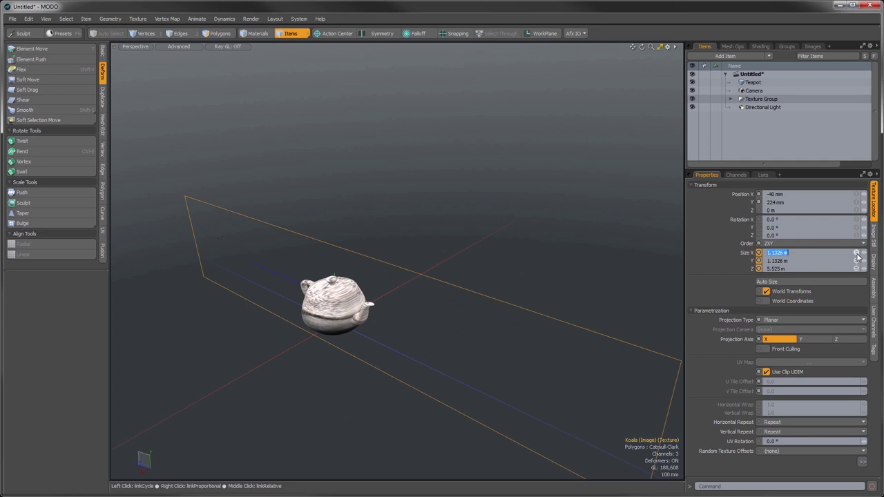
key(Return)
ctrl+alt+drag(377, 298, 404, 297)
alt+drag(404, 297, 442, 284)
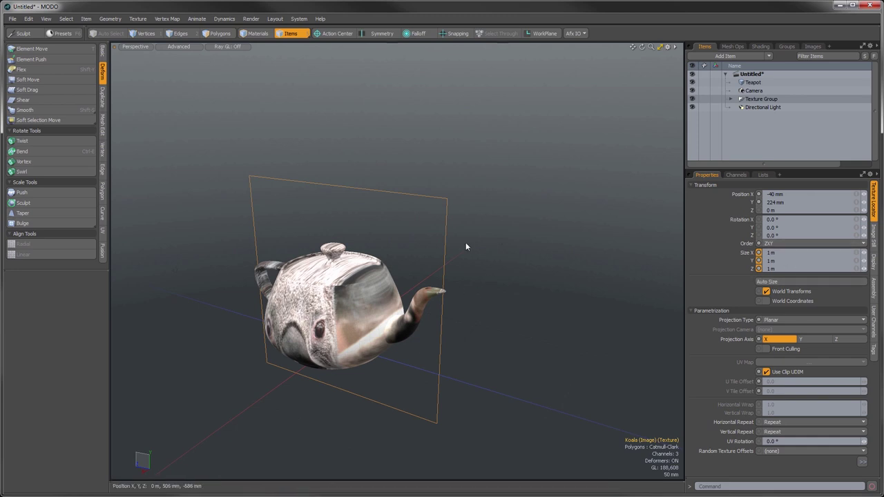
mouse_move(442, 304)
ctrl+alt+mouse_down()
mouse_move(470, 315)
mouse_move(448, 317)
ctrl+alt+mouse_up()
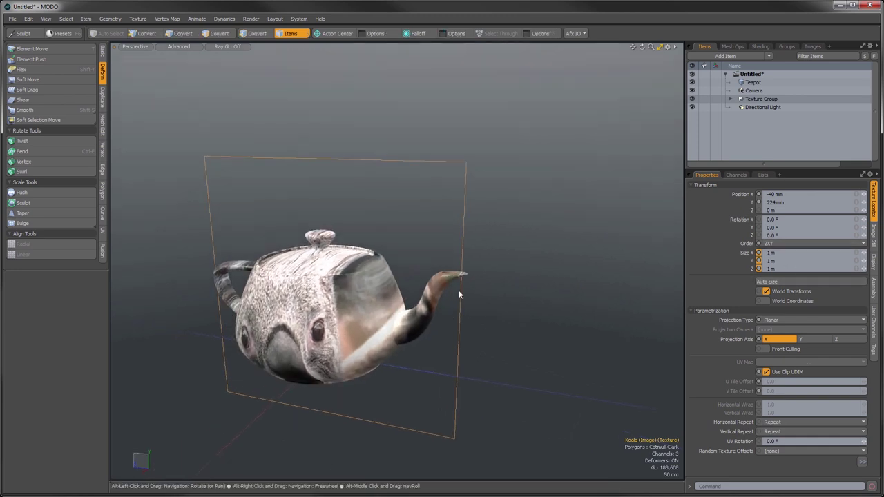
- Deselect and reselect the Koala projection plane in the viewport, and examine the projected image on the teapot's side
click(397, 165)
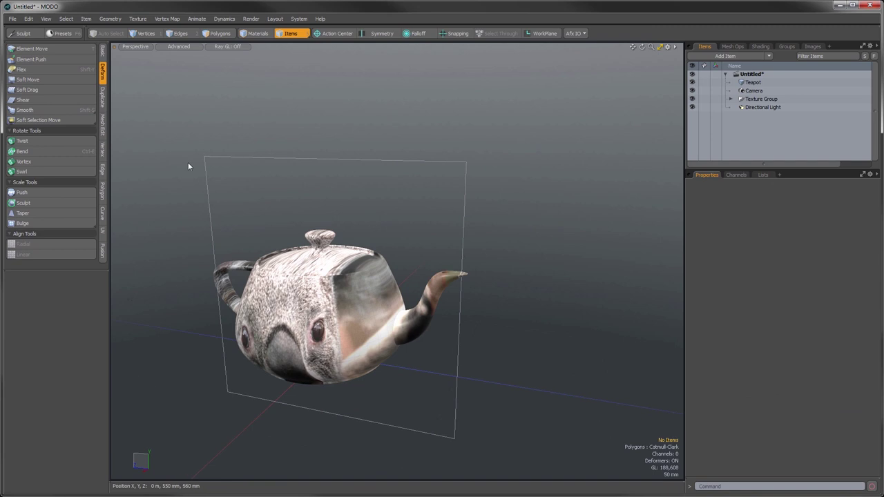
alt+drag(446, 214, 486, 281)
click(469, 231)
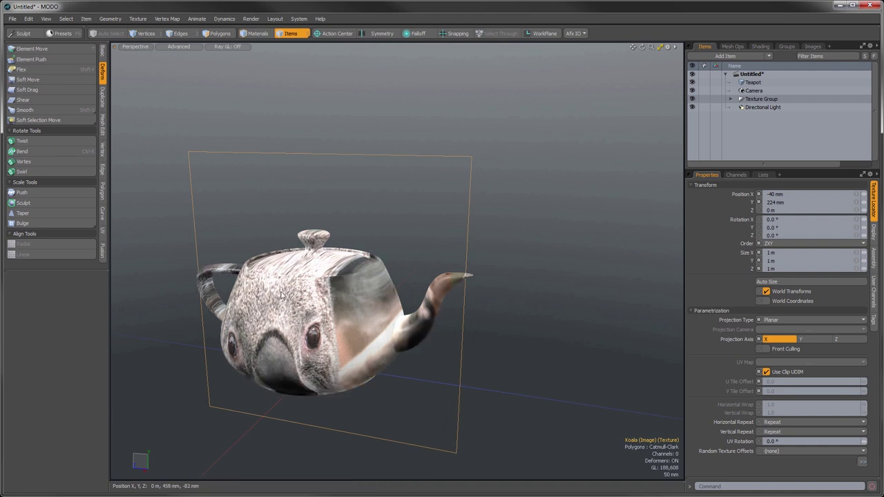
alt+drag(368, 395, 324, 306)
mouse_move(324, 265)
alt+mouse_down()
mouse_move(325, 284)
mouse_move(332, 277)
alt+mouse_up()
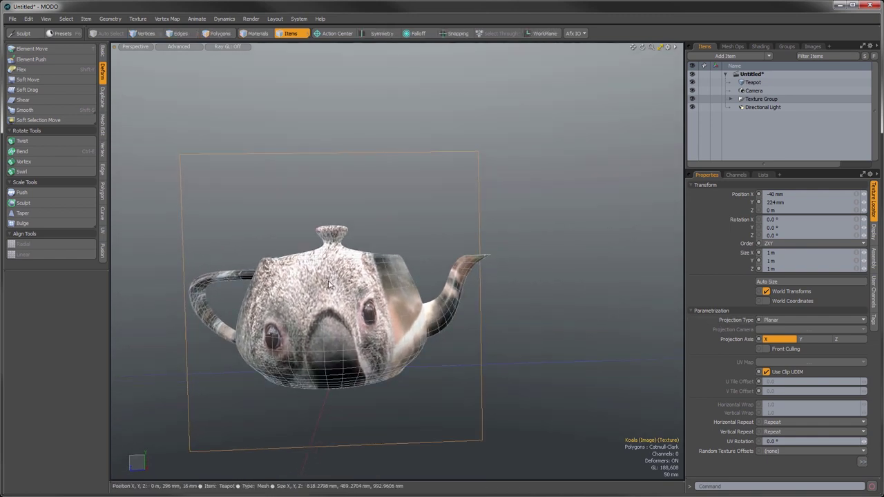
- Scale the Koala projection plane to 1.29 m in Z and 900 mm in X and Y
key(y)
drag(290, 306, 407, 342)
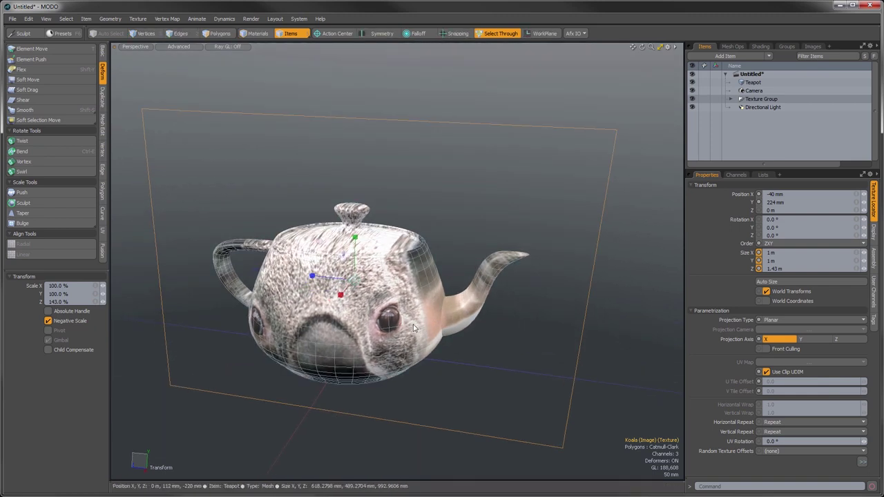
mouse_move(355, 281)
mouse_down()
mouse_move(315, 280)
mouse_move(358, 274)
mouse_up()
key(space)
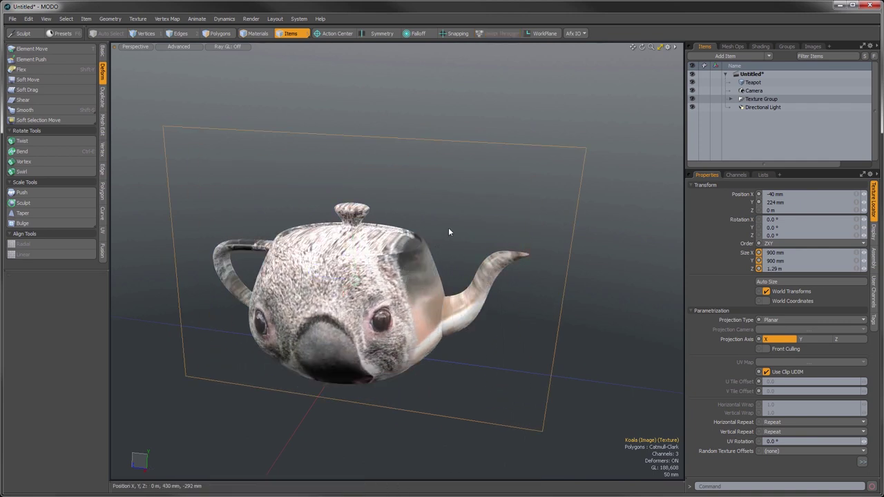
ctrl+alt+drag(501, 316, 458, 304)
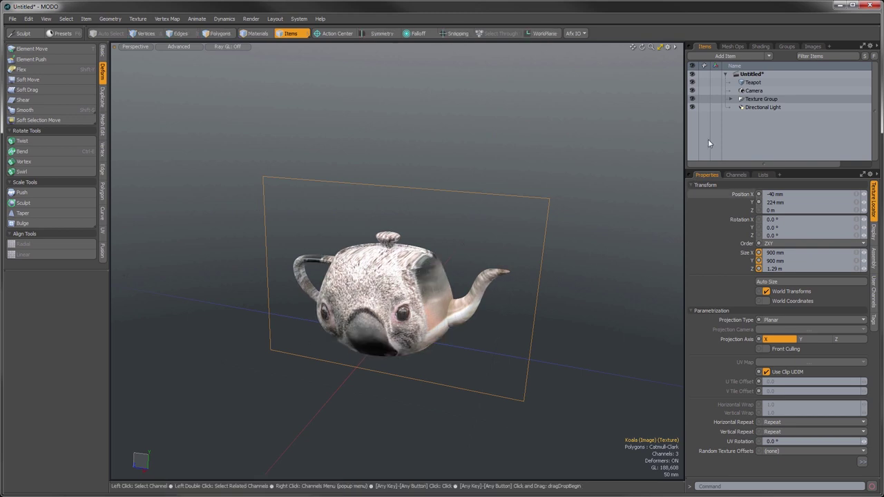
- Try moving the teapot's polygons about 62 mm in Y and 49 mm in Z through the fixed Koala projection, and undo the move
click(758, 82)
alt+drag(533, 287, 457, 213)
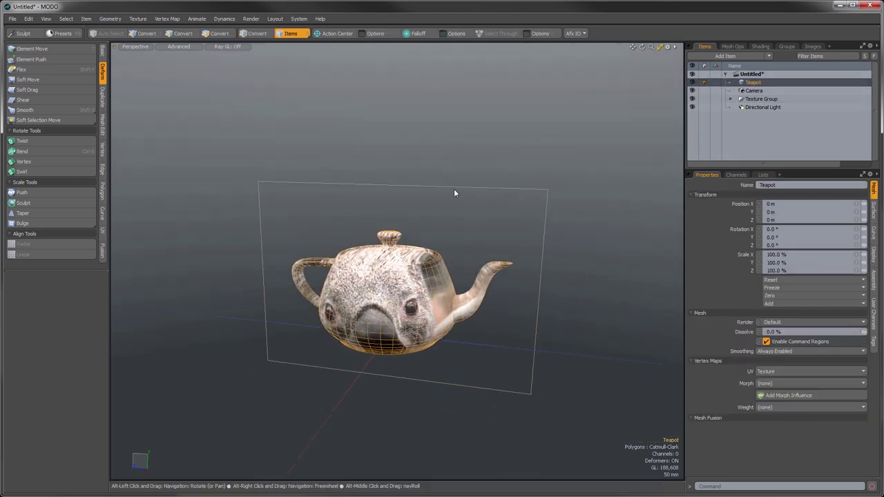
click(352, 145)
click(215, 33)
alt+drag(373, 263, 406, 308)
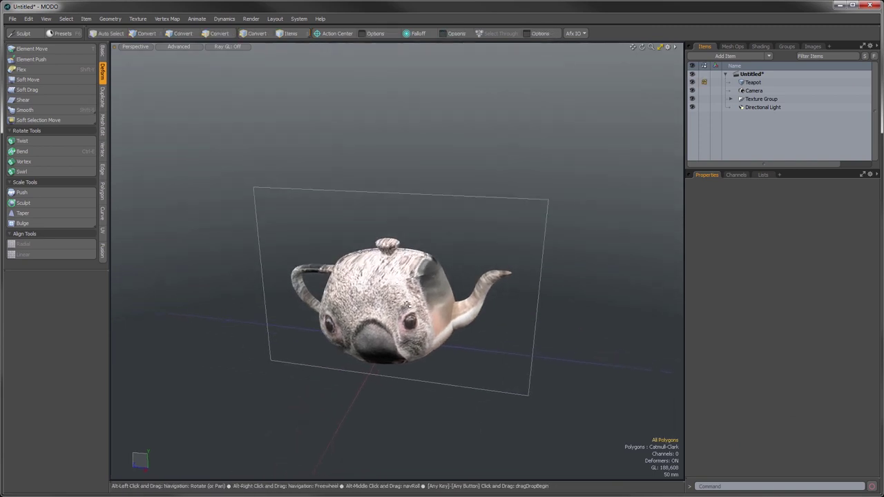
key(w)
drag(364, 257, 388, 271)
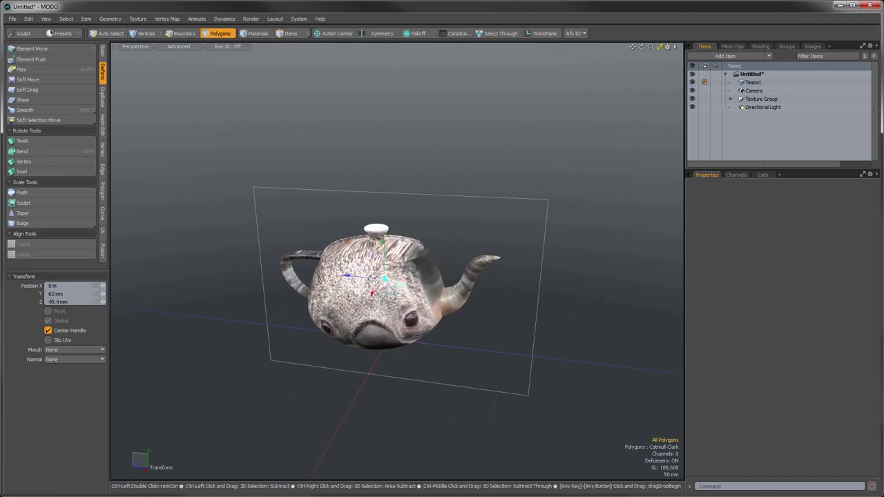
key(ctrl+z)
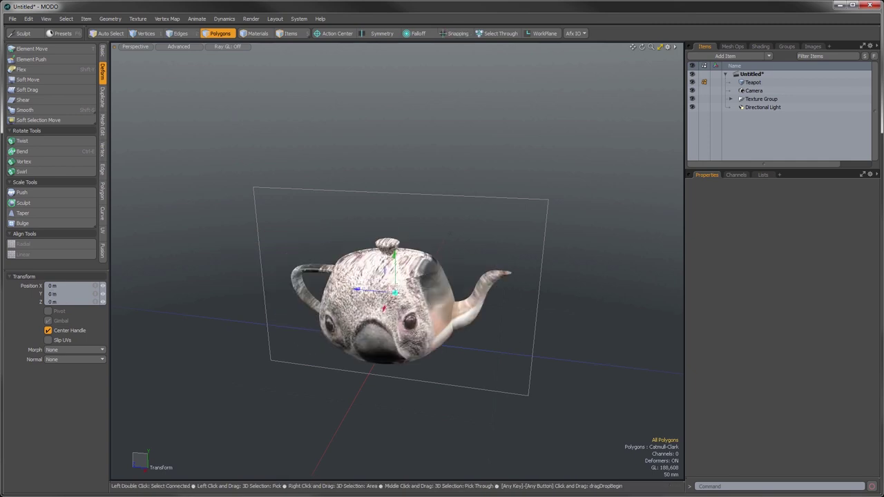
key(space)
- Move the whole teapot item away from the origin to about 706 mm in Y and 748 mm in Z
click(293, 34)
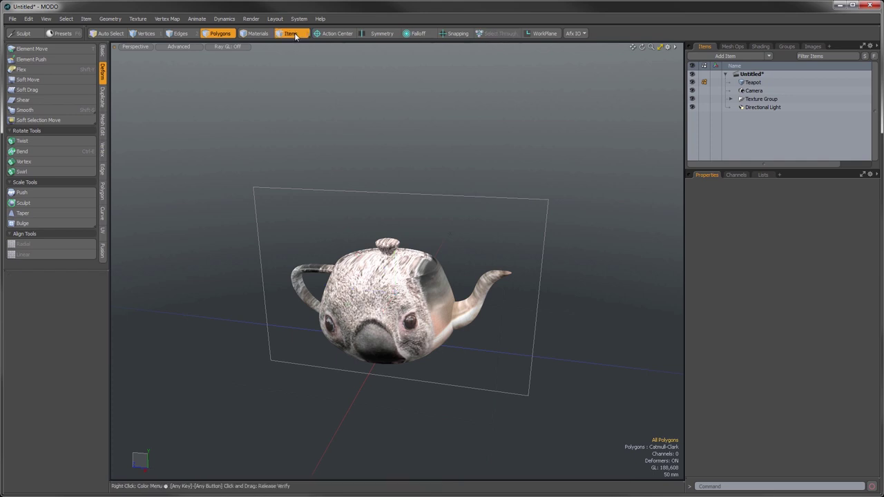
key(w)
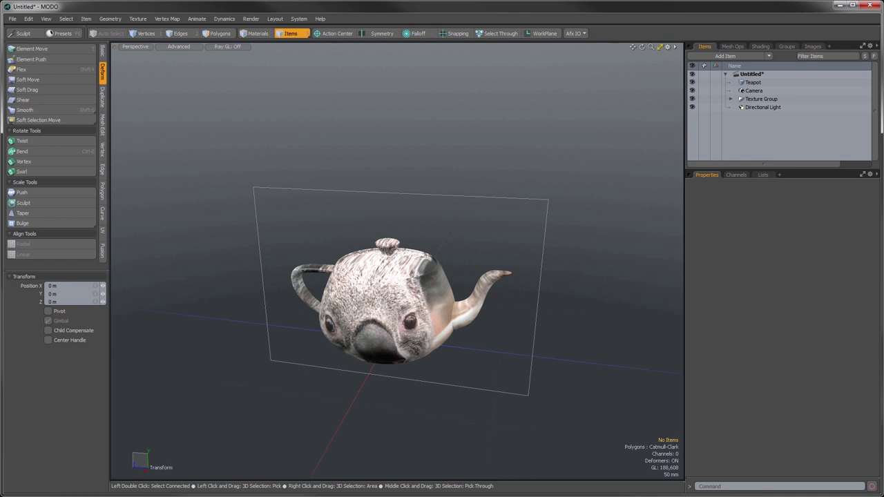
click(448, 258)
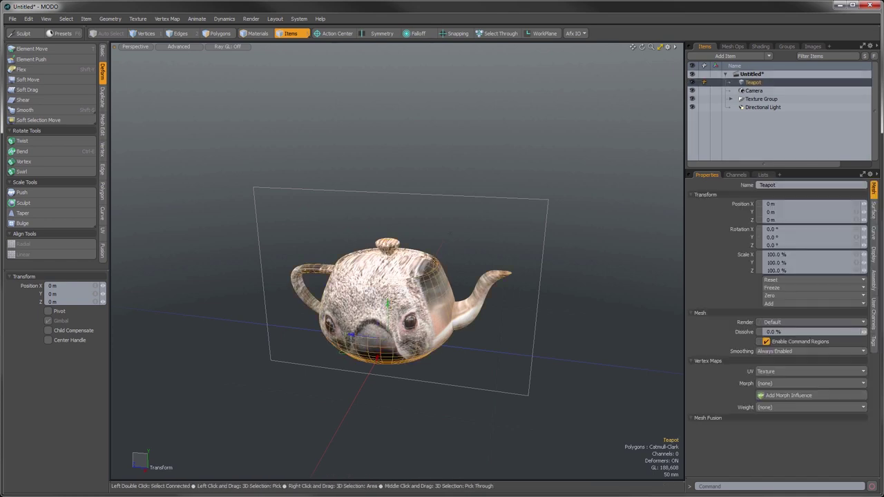
drag(353, 310, 189, 142)
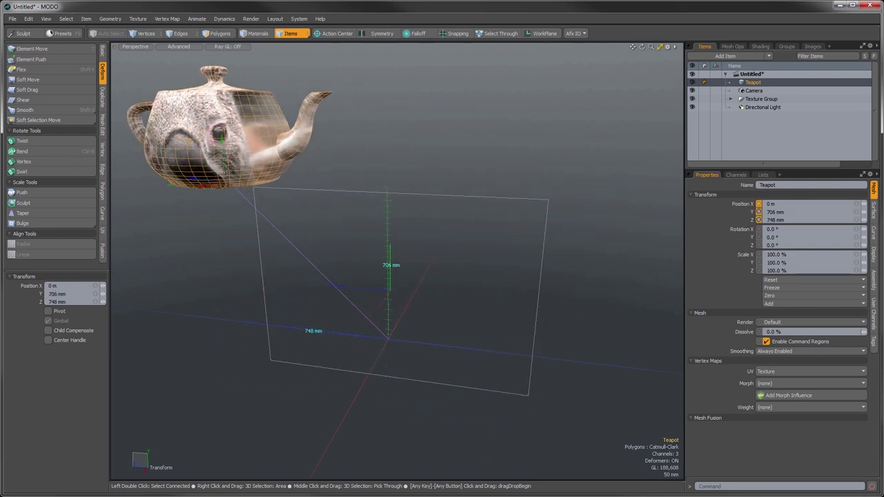
ctrl+alt+drag(286, 196, 275, 203)
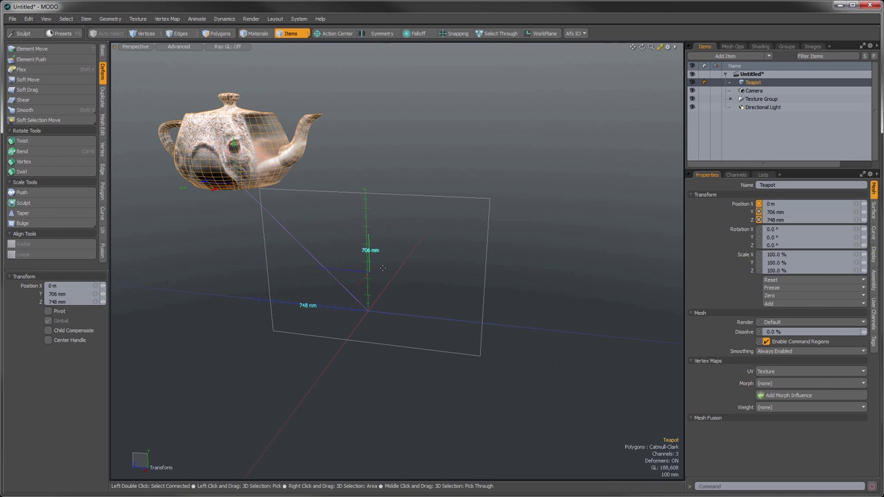
- Select the Koala projection plane and try moving it independently of the displaced teapot item
key(q)
click(404, 196)
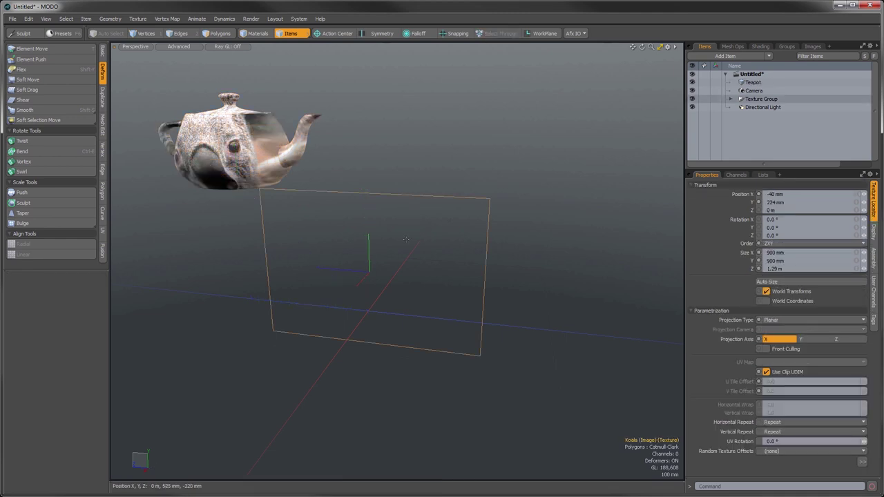
key(w)
drag(352, 259, 374, 279)
key(q)
- Make the teapot the reference item, view the scene relative to it, and undo the reference setting
click(268, 158)
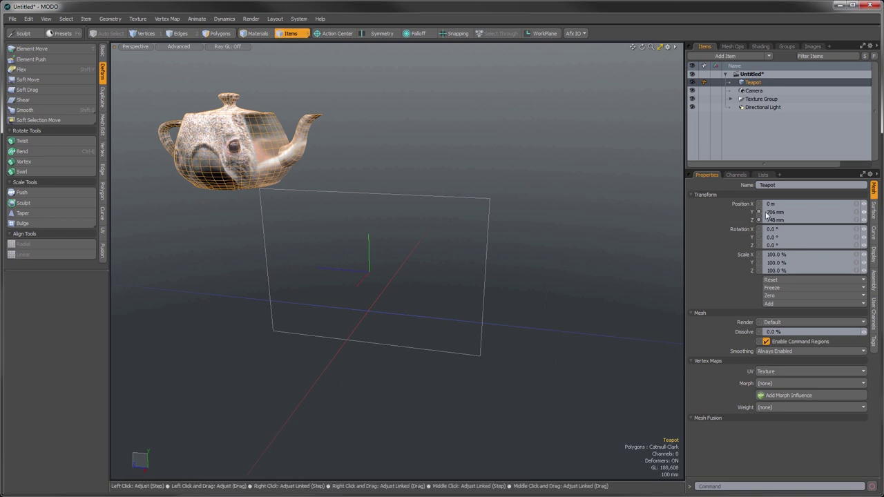
click(717, 84)
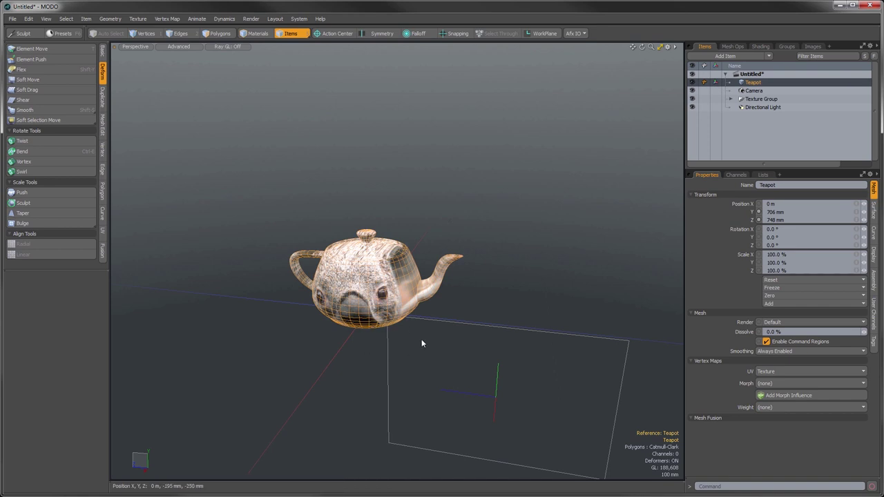
alt+drag(475, 312, 451, 268)
key(ctrl+z)
- Try moving the Koala projection plane up toward the displaced teapot, and undo the move
click(427, 233)
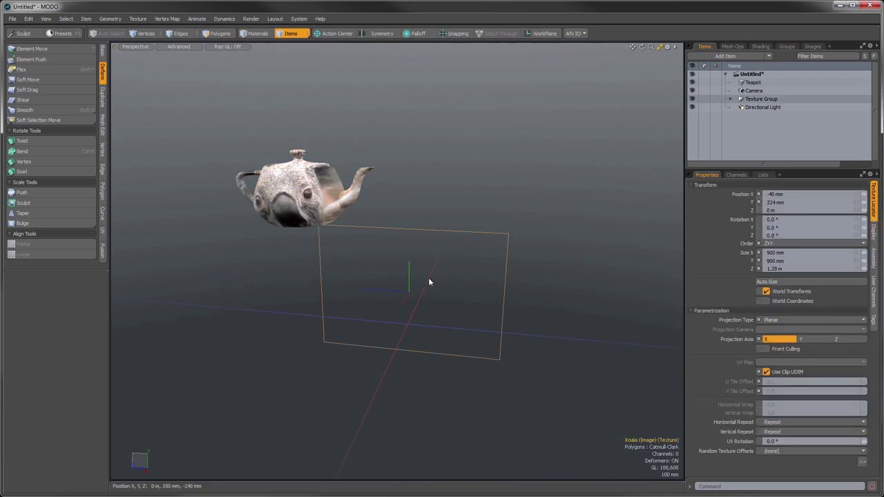
key(y)
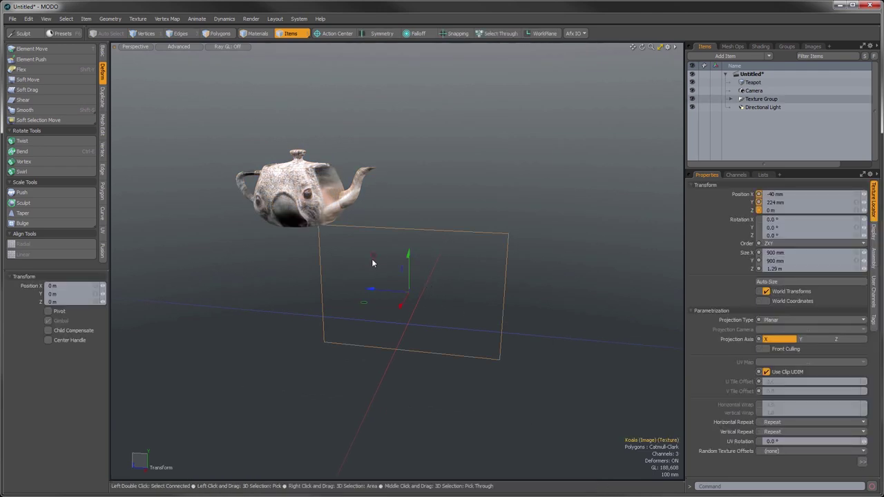
drag(371, 258, 258, 148)
key(ctrl+z)
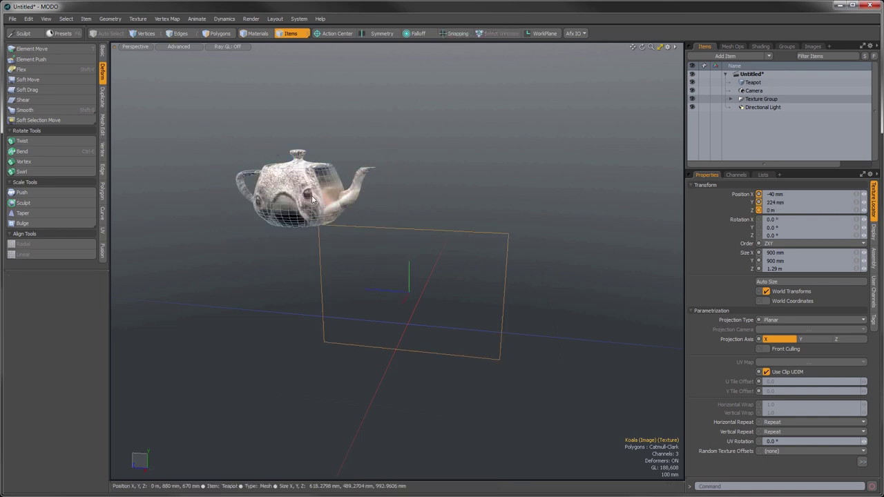
- Reset the teapot item's position to 0 m in X, Y and Z
click(349, 207)
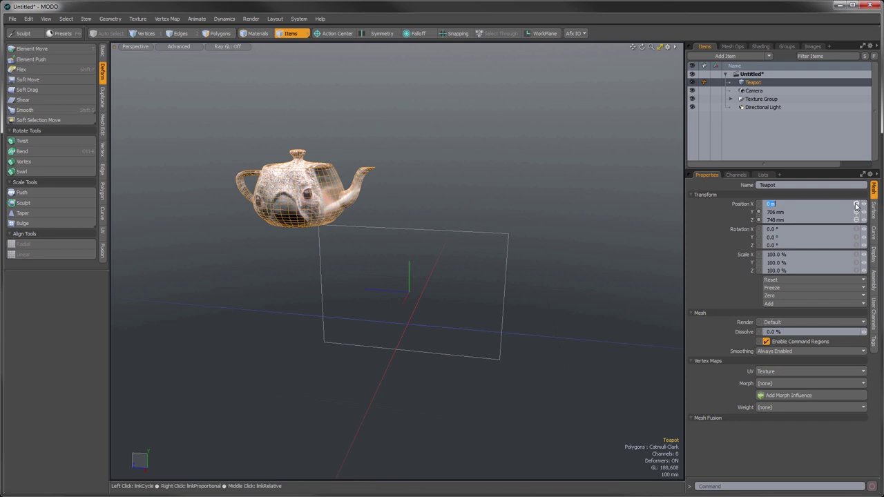
key(Return)
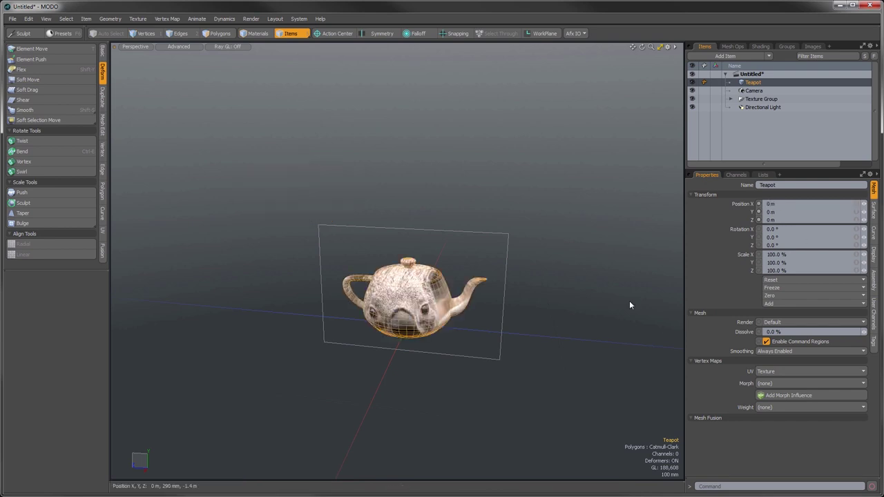
scroll(415, 297, up, 5)
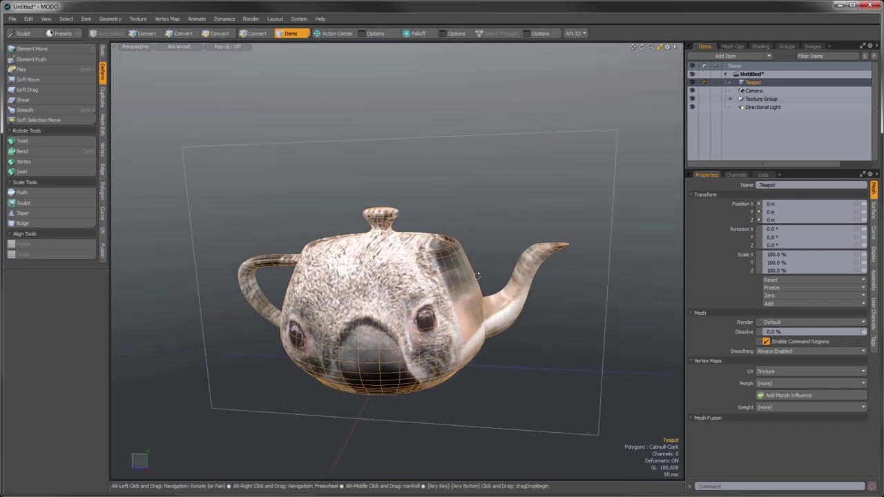
- Select the Koala projection plane again and inspect its placement around the teapot
click(591, 291)
click(608, 291)
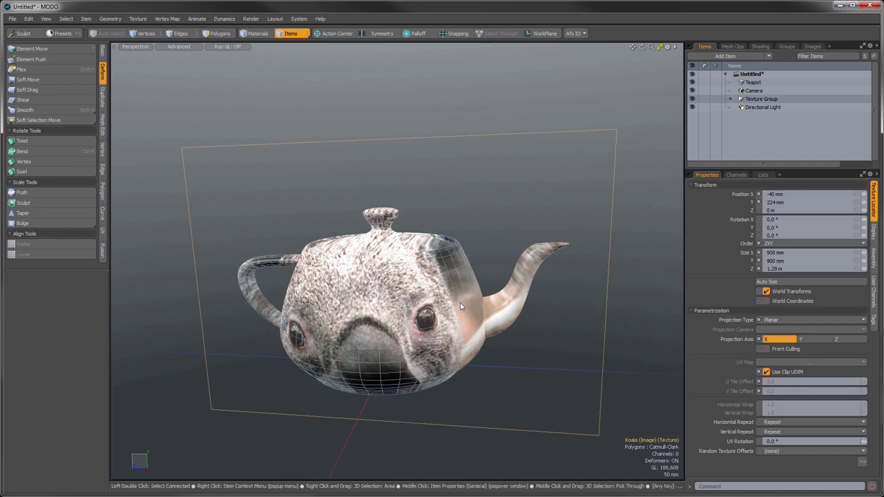
alt+drag(474, 232, 529, 267)
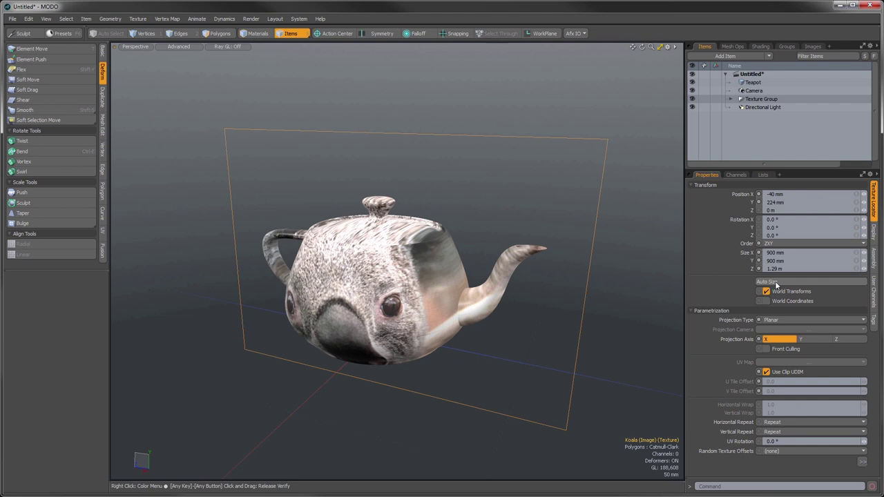
- Auto-size the Koala texture locator so its planar projection fits the teapot
alt+drag(554, 292, 471, 285)
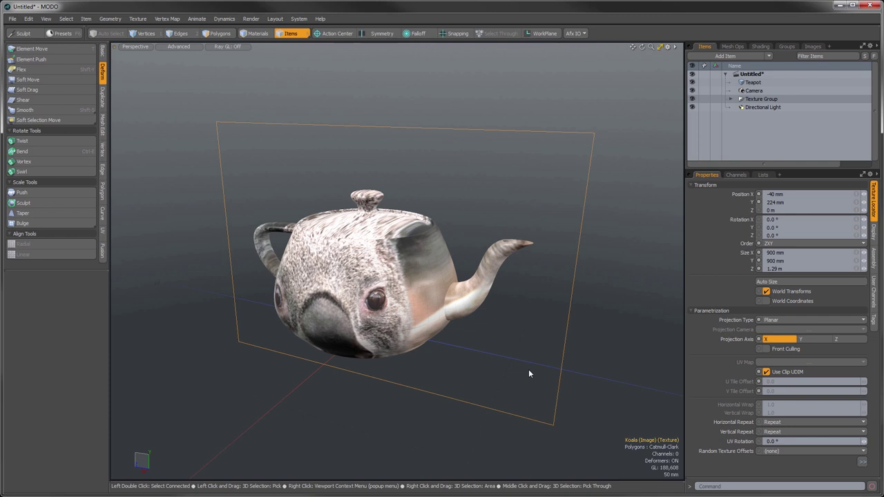
click(788, 283)
alt+drag(297, 267, 174, 286)
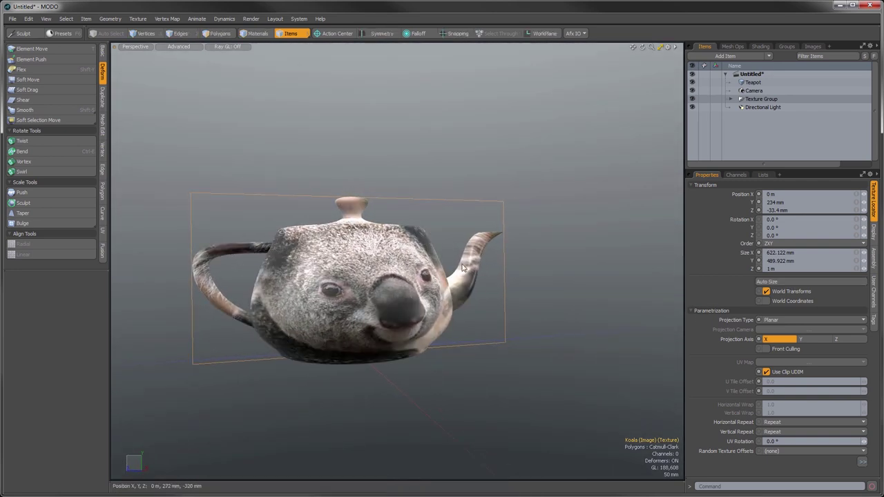
alt+drag(487, 267, 304, 245)
- Try the Y and Z projection axes on the Koala locator, and return the axis to X
click(815, 339)
alt+drag(415, 310, 384, 395)
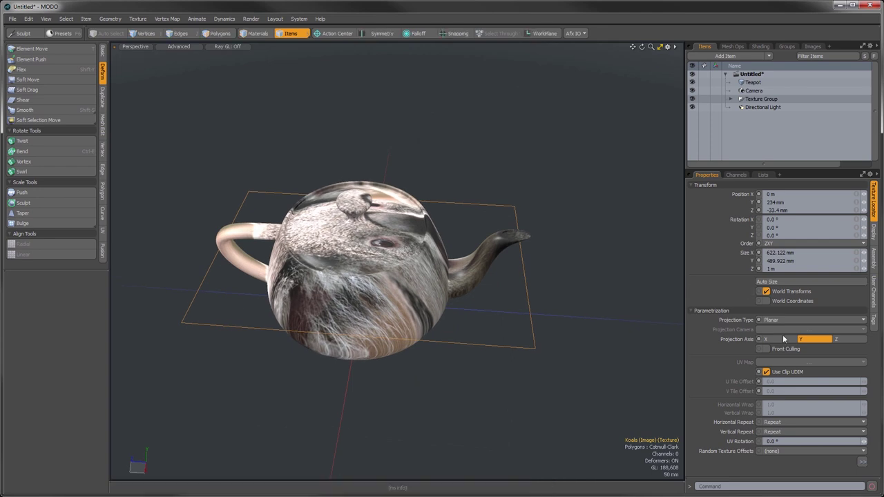
click(841, 340)
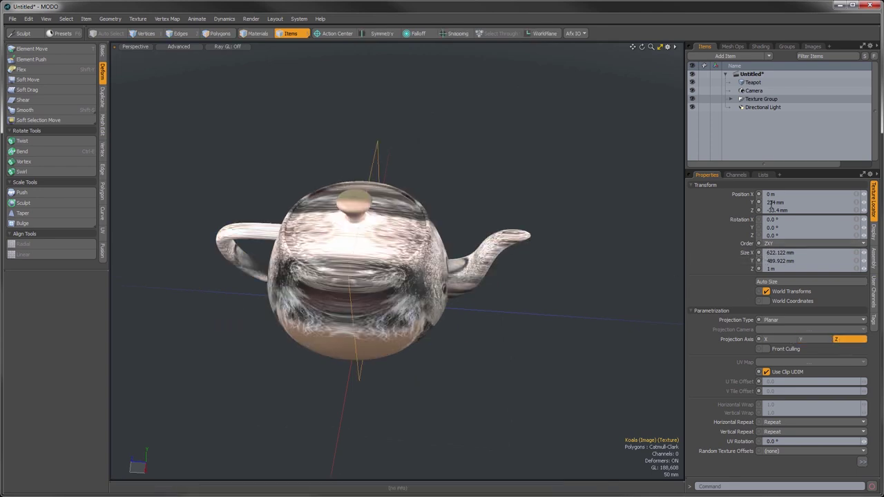
alt+drag(357, 242, 383, 258)
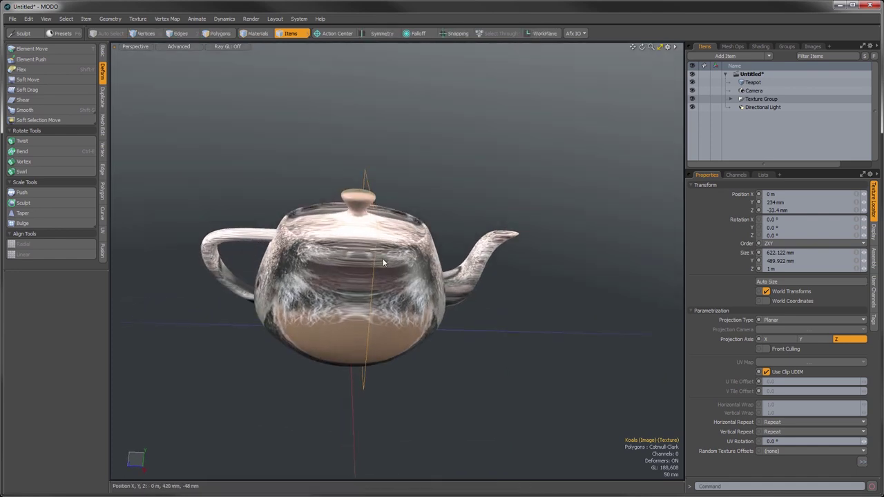
click(792, 338)
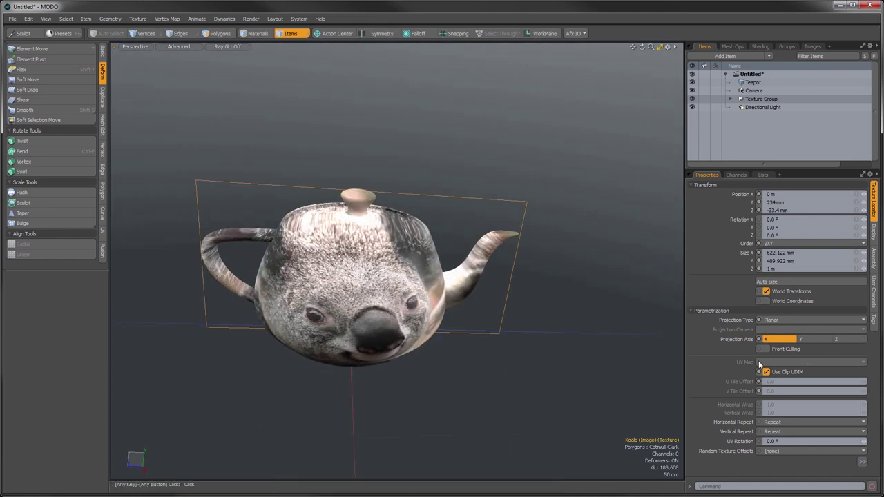
alt+drag(497, 312, 504, 317)
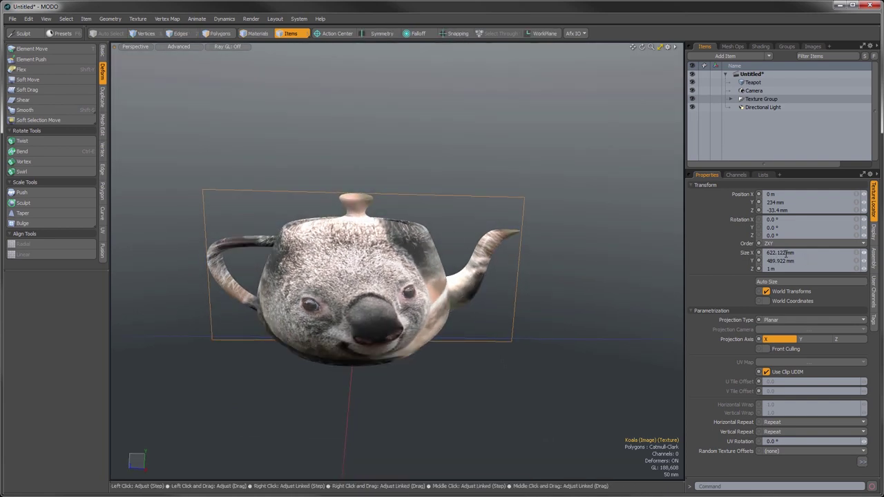
alt+drag(442, 311, 474, 335)
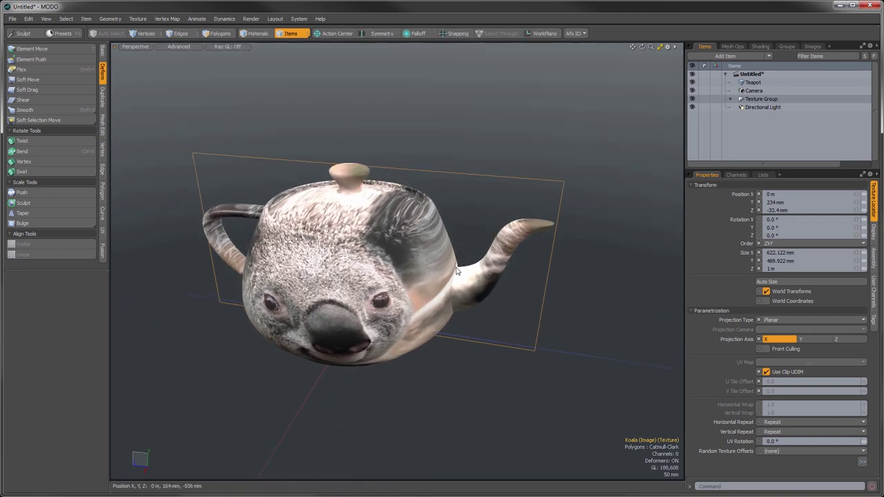
- Select the polygon loop around the teapot body above the koala's eyes and assign it a new material named TeapotLoop
click(417, 231)
alt+drag(396, 271, 410, 257)
key(Escape)
click(364, 281)
key(3)
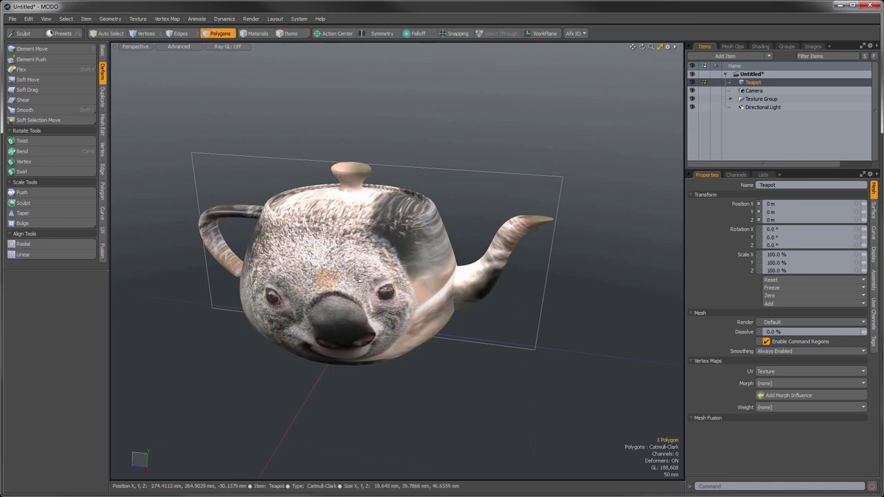
key(l)
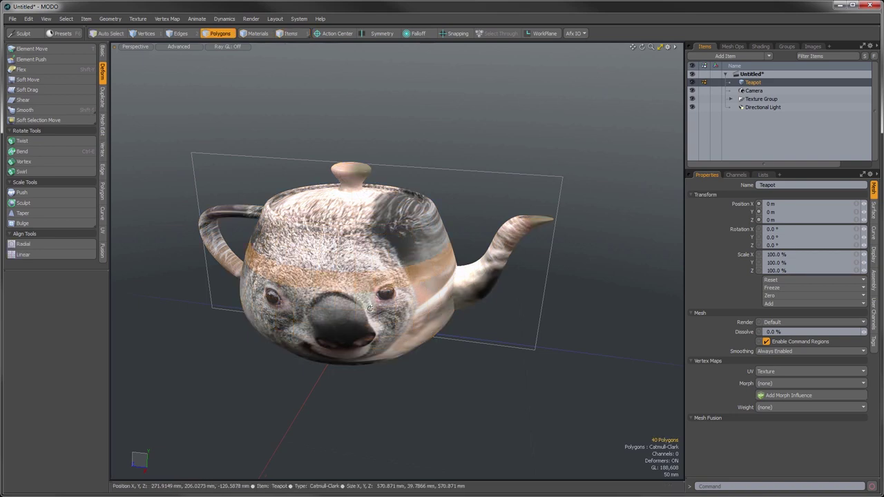
alt+drag(361, 277, 378, 280)
key(m)
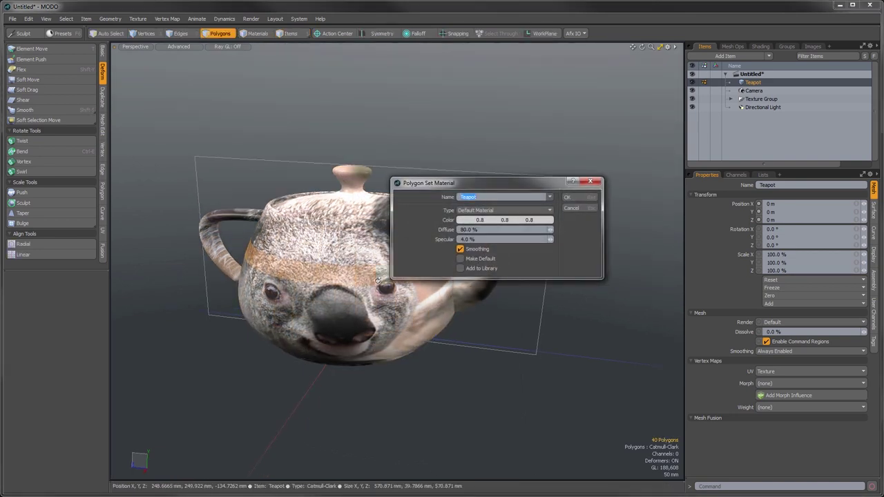
text(Loop)
key(Return)
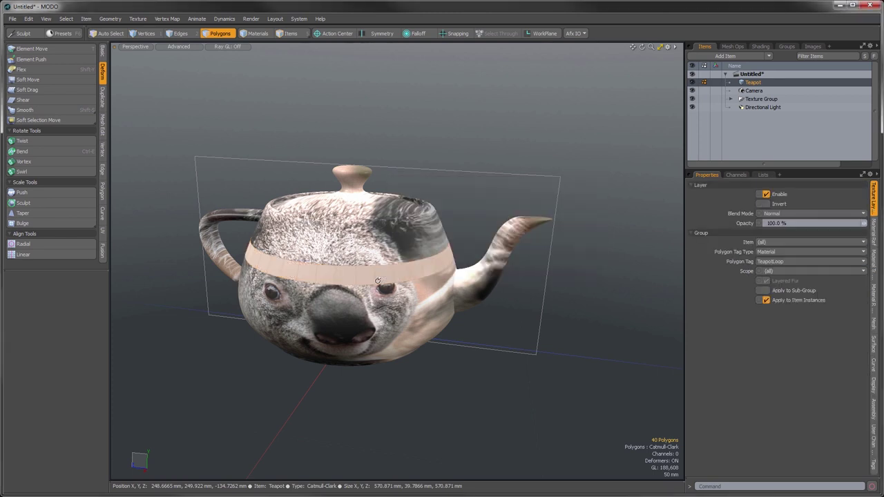
- Move the Koala image layer into the TeapotLoop material group and auto-size its locator to that polygon band
click(762, 46)
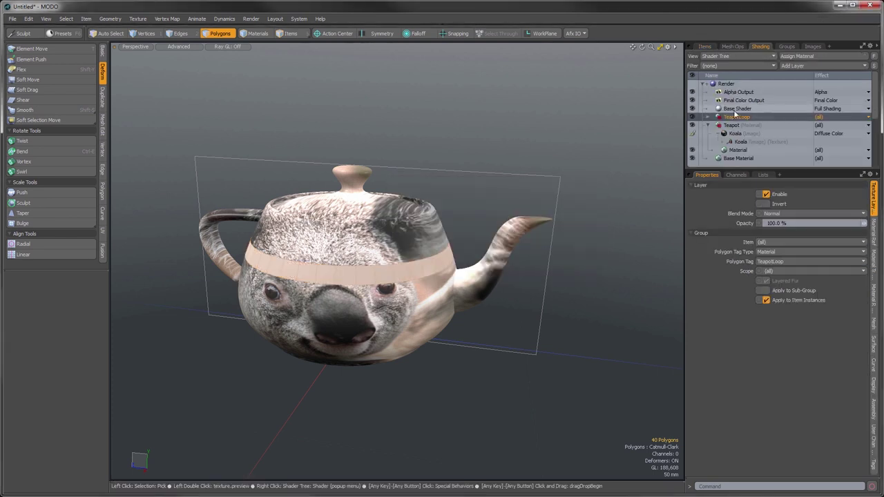
click(732, 136)
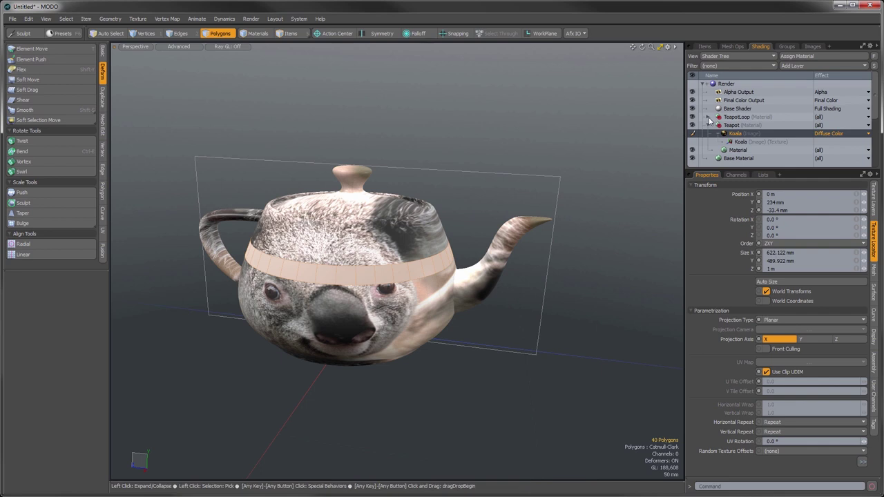
drag(732, 126, 733, 126)
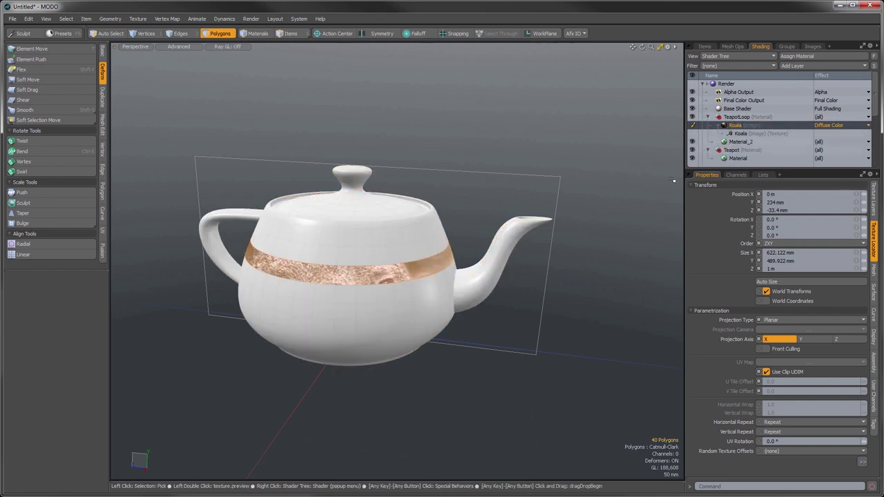
click(786, 281)
ctrl+alt+drag(477, 262, 488, 218)
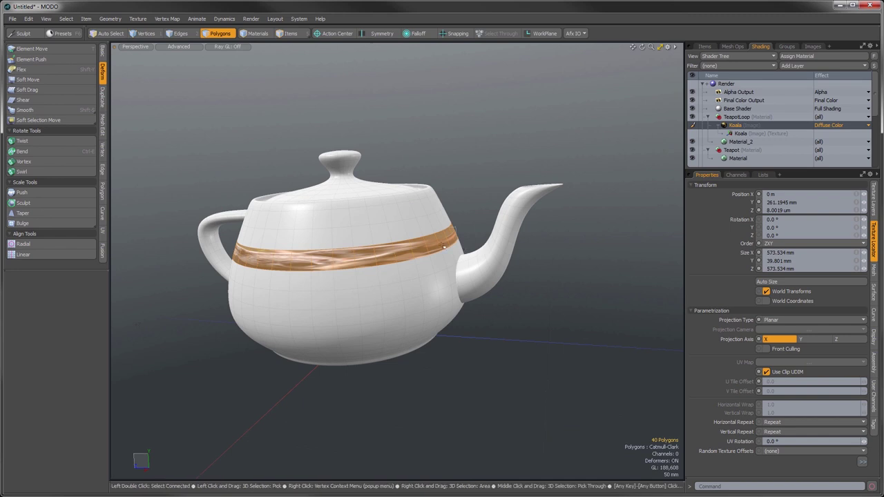
- Undo the auto-size on the polygon band and move the Koala image back into the Teapot material group
alt+drag(467, 250, 393, 264)
key(ctrl+z)
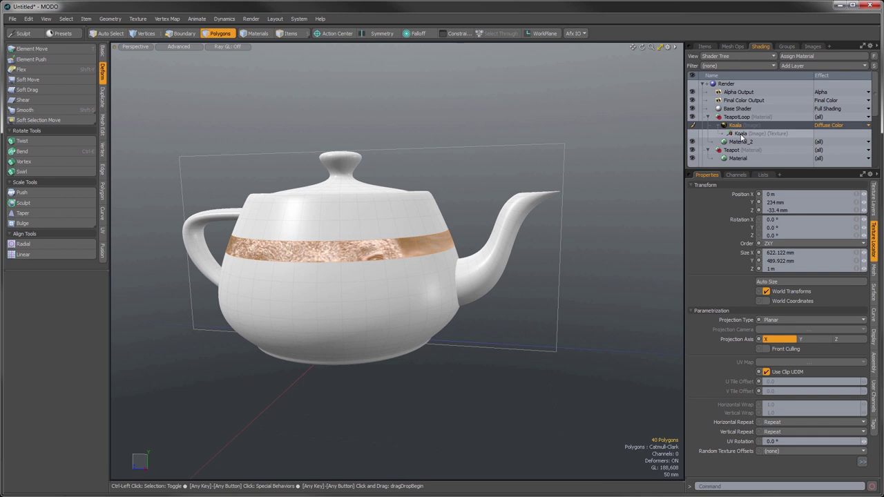
mouse_move(735, 126)
mouse_down()
mouse_move(739, 159)
mouse_move(743, 112)
mouse_up()
- Delete the TeapotLoop material group, reassign the polygon loop to the Teapot material, and clear the selection
click(737, 118)
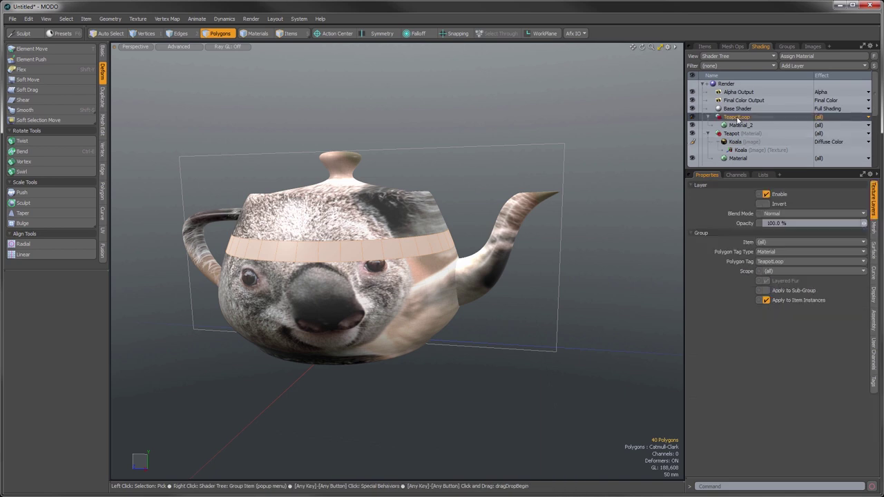
key(Delete)
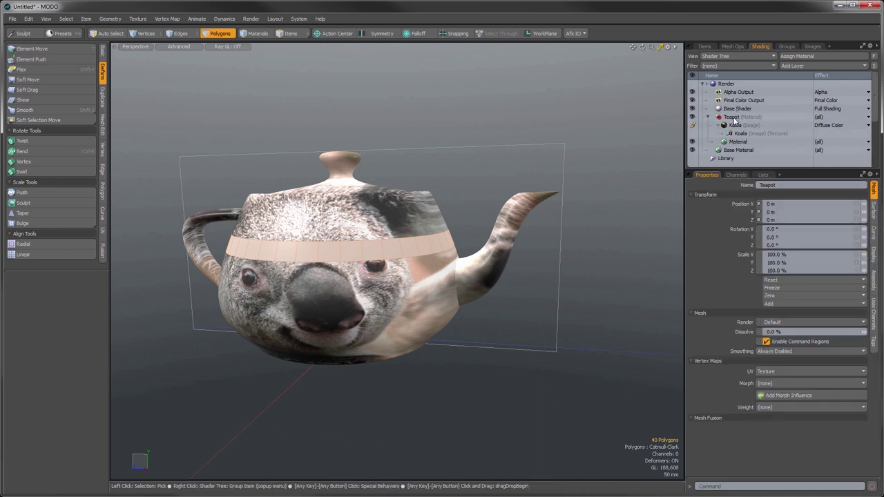
click(371, 243)
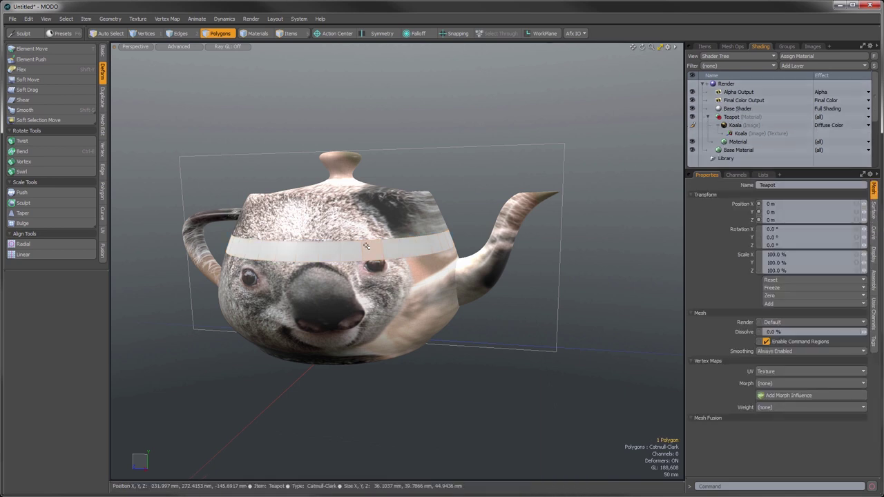
key(l)
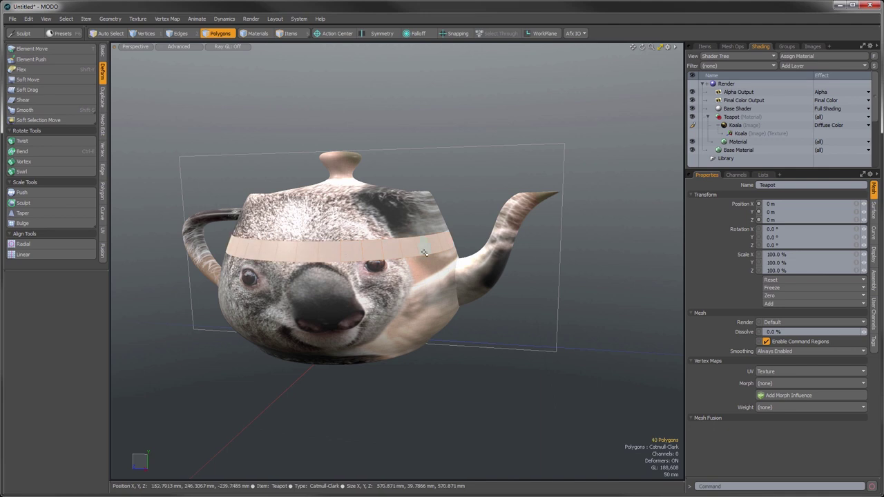
key(m)
click(549, 196)
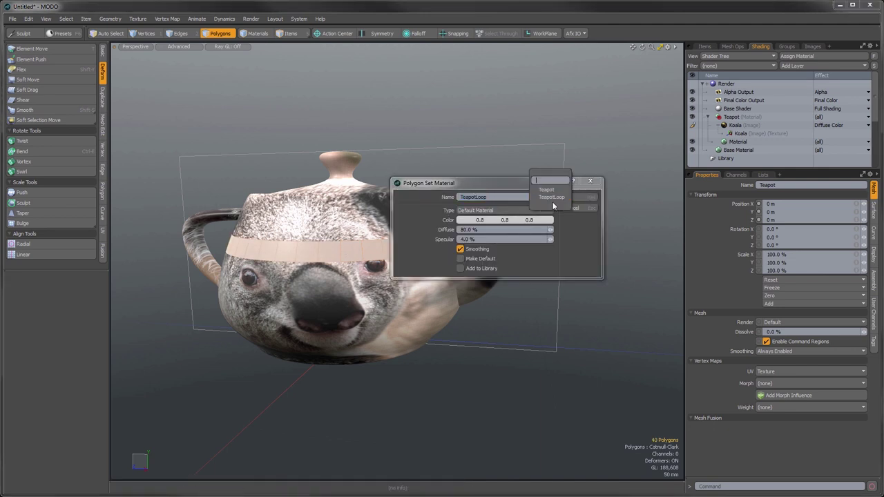
click(554, 191)
click(584, 199)
click(574, 254)
alt+drag(498, 266, 497, 315)
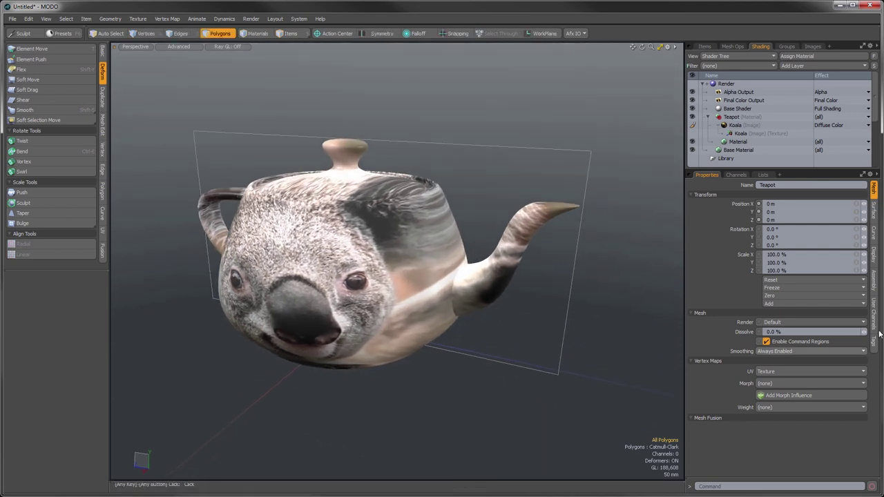
- Parent the Koala texture locator from the Texture Group to the Teapot item
click(736, 126)
click(738, 134)
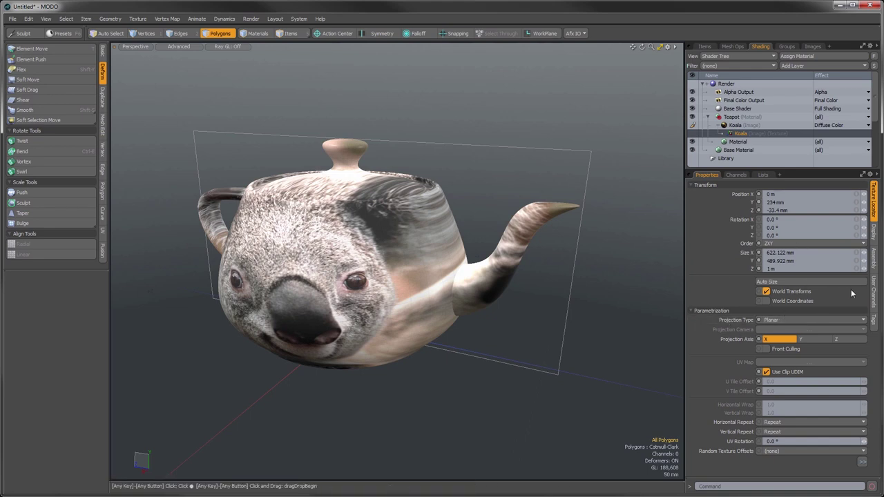
alt+drag(504, 280, 612, 252)
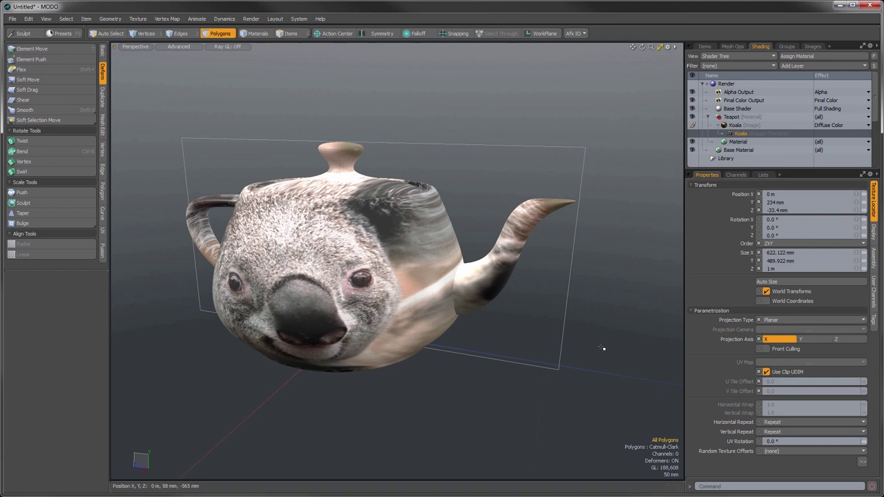
alt+drag(506, 228, 574, 280)
alt+drag(456, 252, 426, 248)
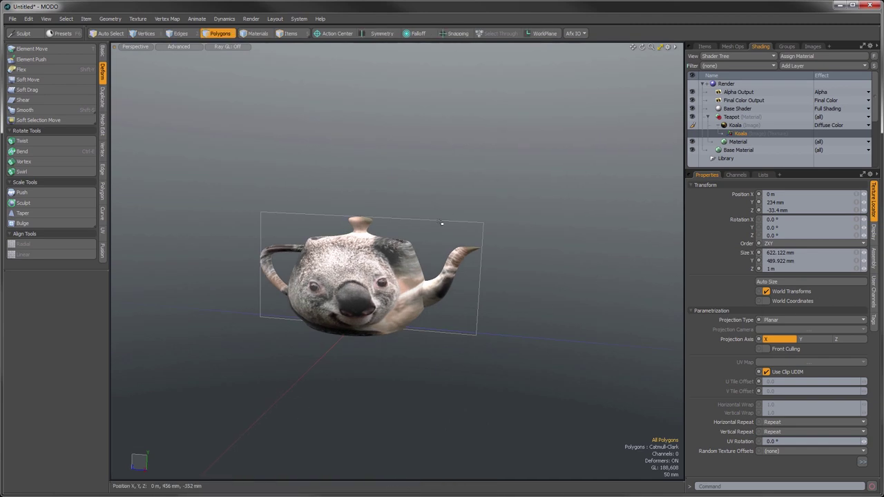
click(704, 46)
click(731, 100)
drag(759, 108, 756, 83)
alt+drag(453, 241, 414, 251)
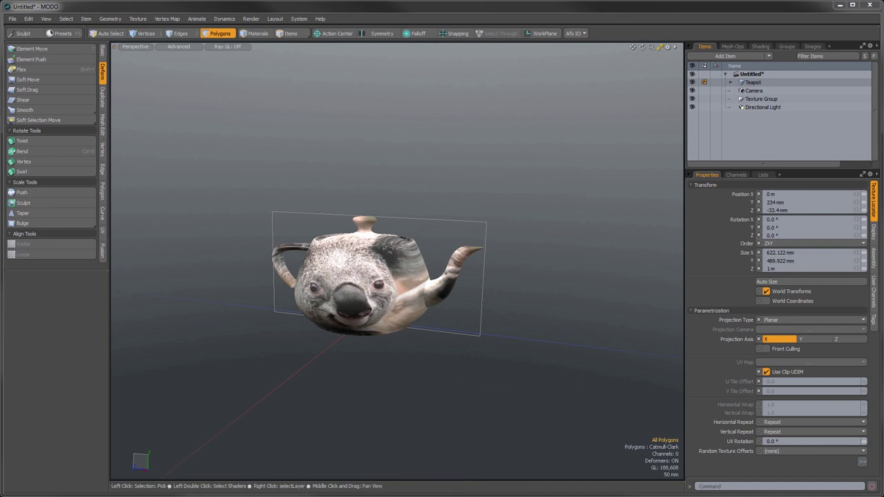
- Bring up a small render Preview window beside the teapot and orbit its camera to frame the Koala texture
drag(0, 103, 504, 63)
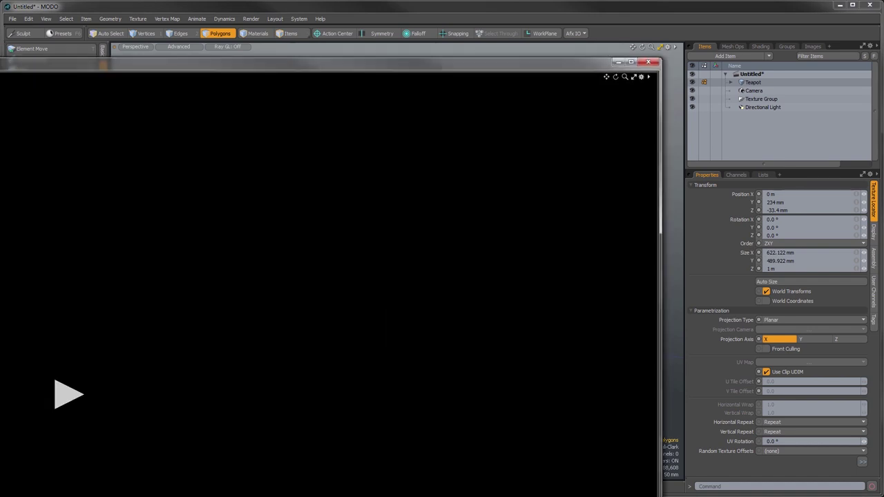
drag(0, 59, 387, 477)
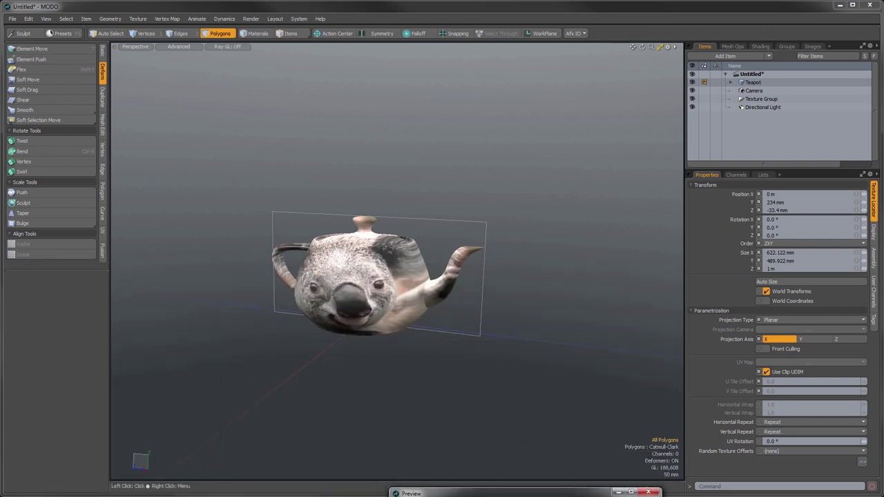
drag(443, 495, 547, 259)
click(619, 370)
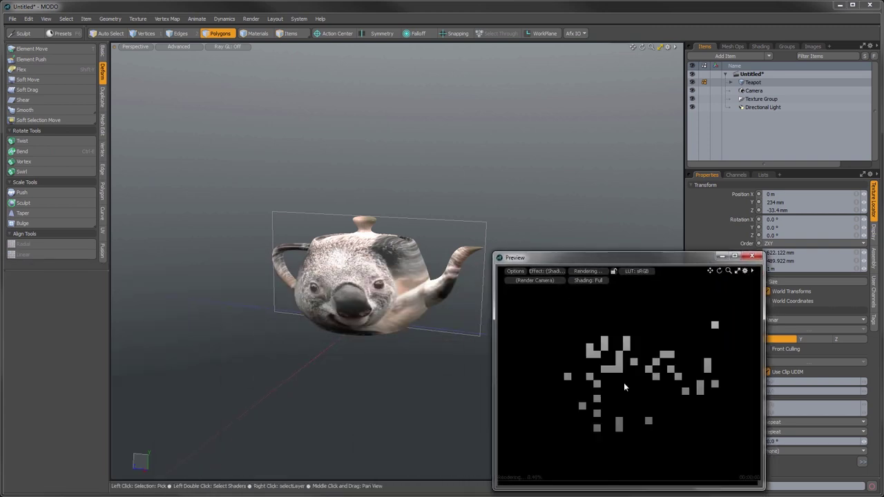
alt+drag(622, 391, 522, 357)
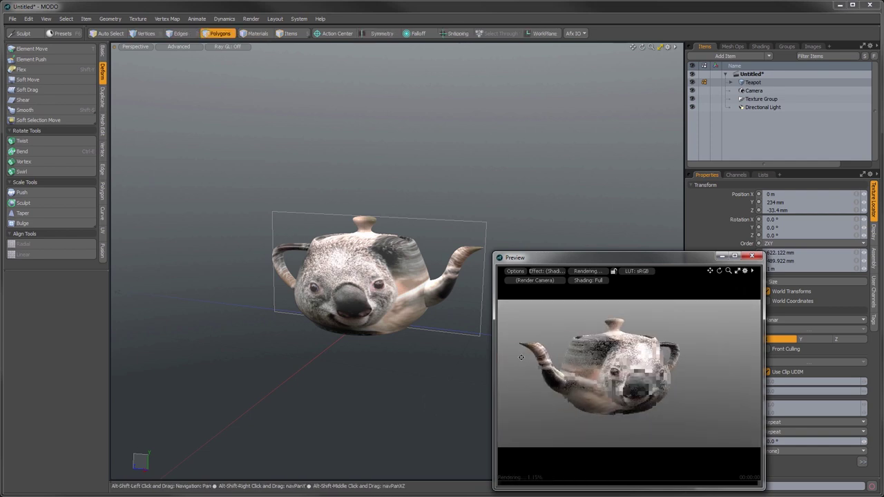
- Try moving the Teapot's geometry in polygon mode against the parented Koala locator, and undo the move
click(737, 82)
click(730, 82)
click(754, 90)
click(752, 83)
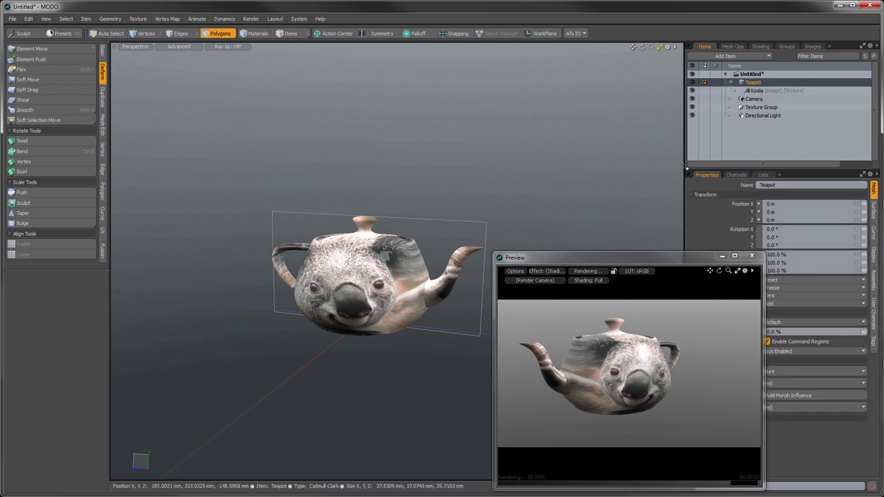
key(w)
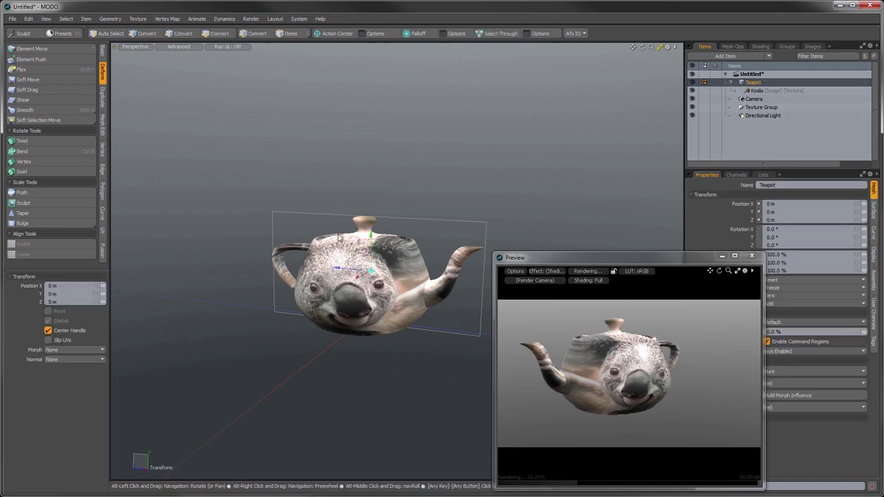
drag(340, 235, 317, 203)
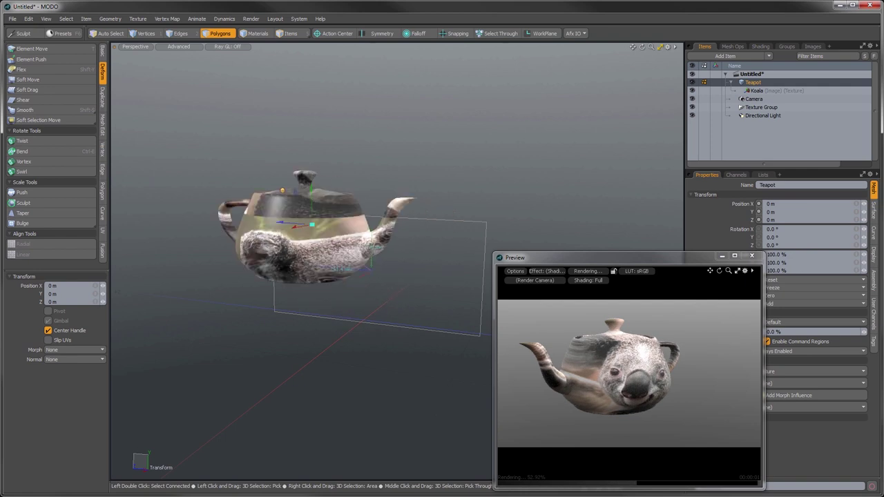
drag(343, 246, 315, 225)
key(ctrl+z)
key(q)
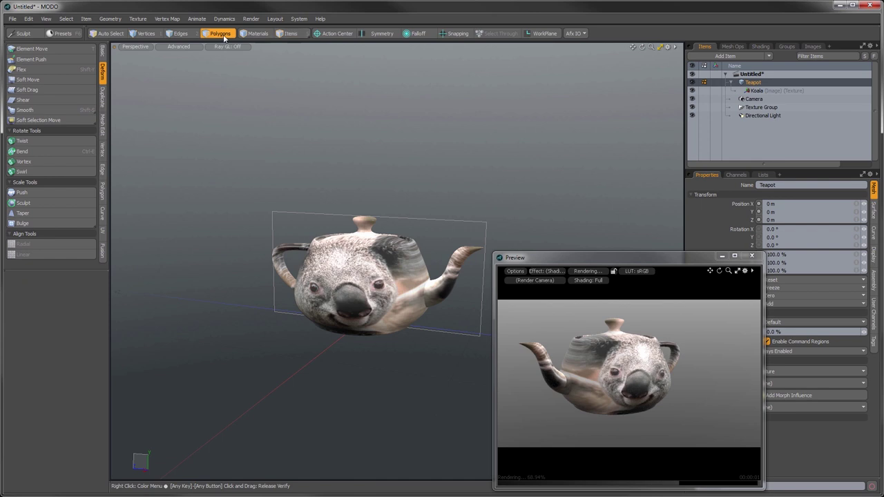
- Try moving the Teapot item to about Y 406 mm and Z 382 mm with the Koala locator parented to it
click(289, 33)
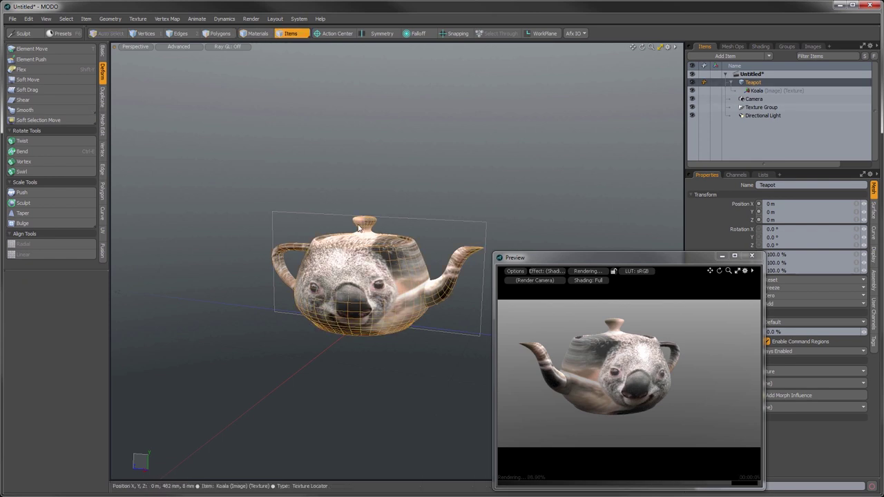
key(w)
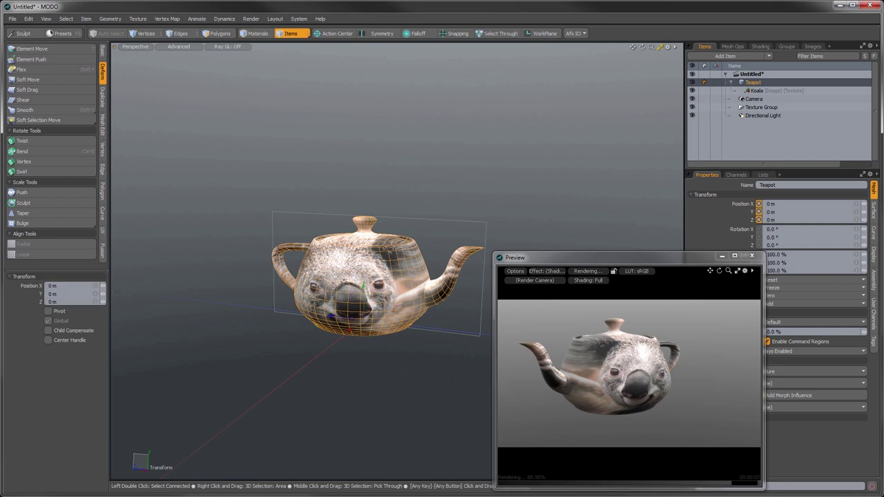
drag(337, 290, 338, 275)
drag(297, 189, 376, 290)
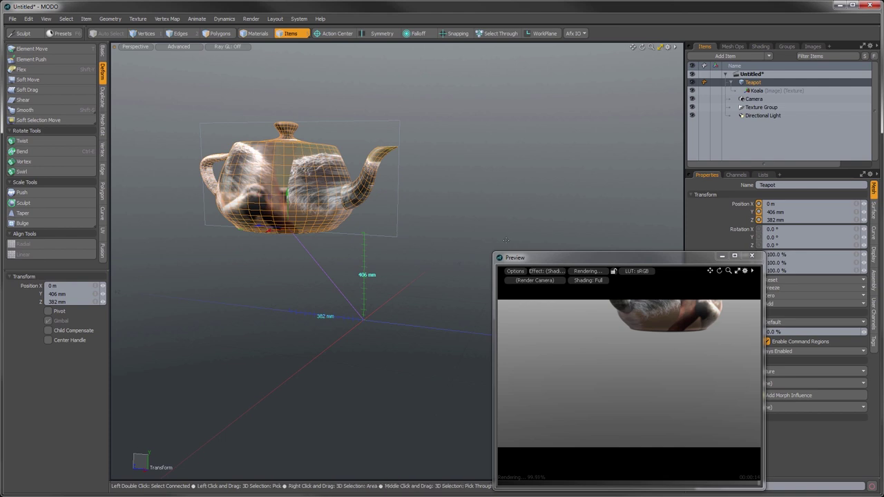
- Turn off World Transforms on the parented Koala texture locator, with the Preview window moved clear of its properties
click(752, 91)
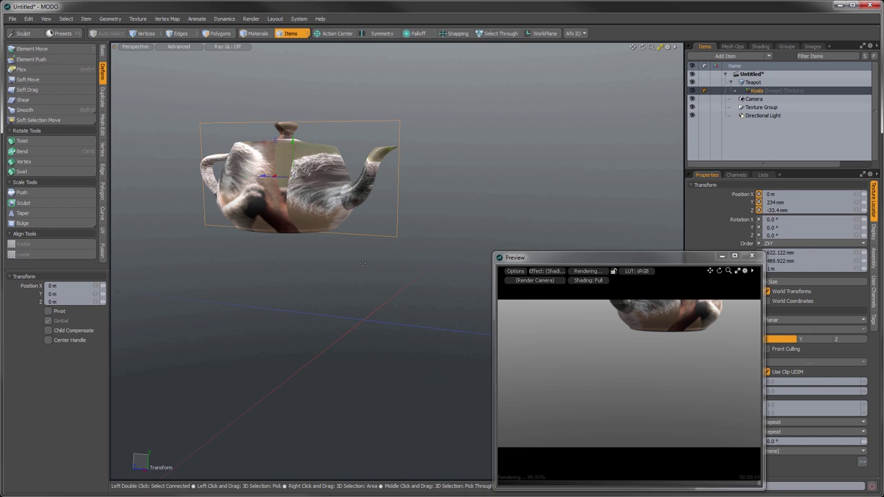
drag(689, 257, 629, 241)
click(766, 291)
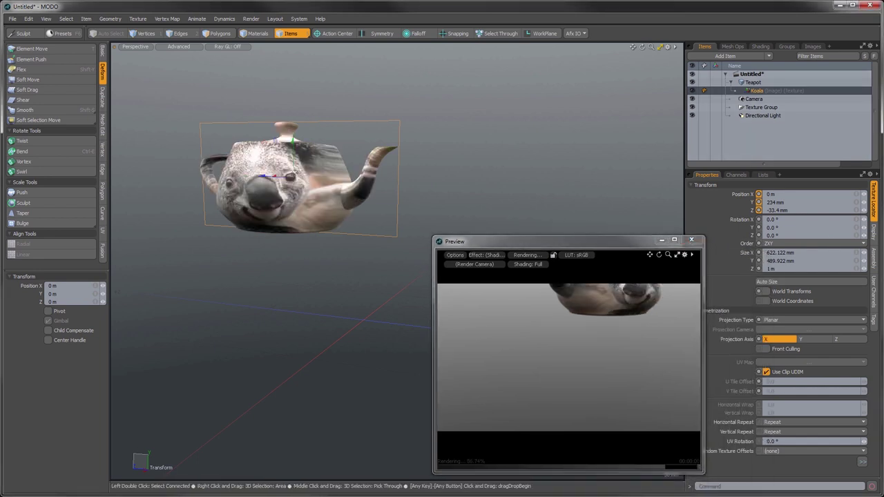
- Try moving the Teapot item to about Y 156 mm and Z 474 mm, checking how the Koala texture follows
alt+drag(268, 173, 293, 194)
key(ctrl+z)
key(q)
click(751, 83)
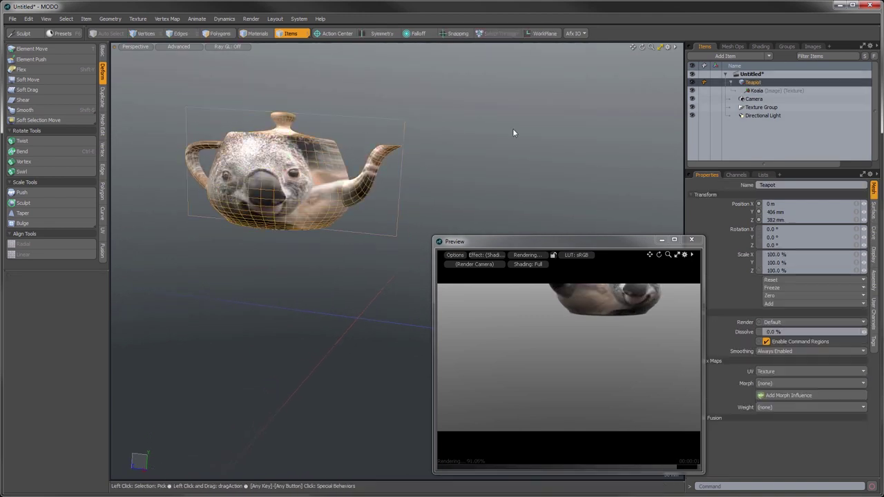
alt+drag(335, 205, 243, 249)
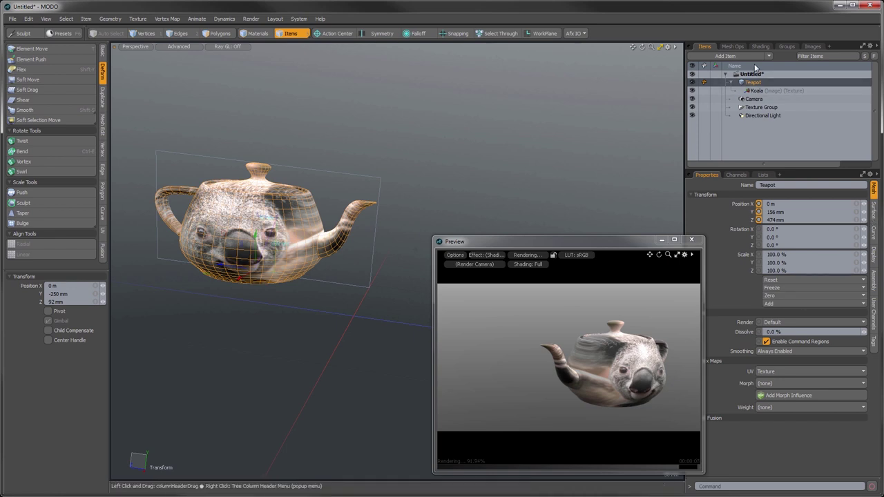
- Close the Preview window and turn World Transforms back on for the Koala texture locator
click(732, 46)
click(760, 46)
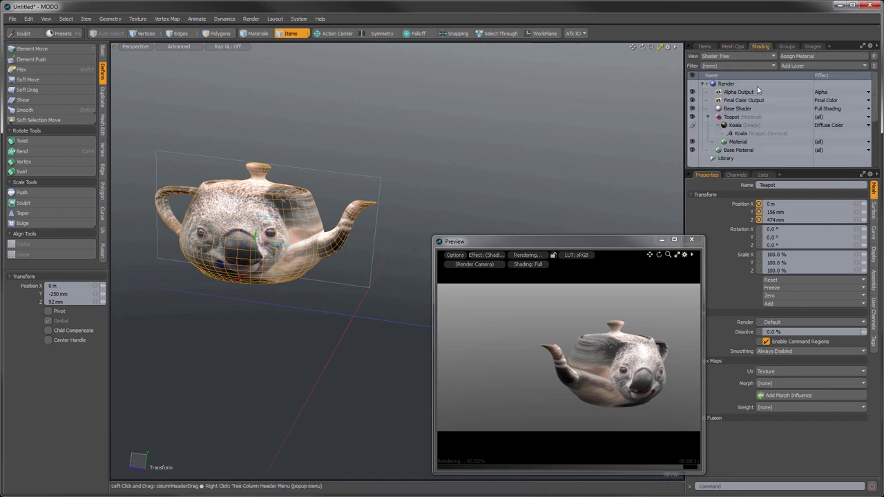
click(734, 132)
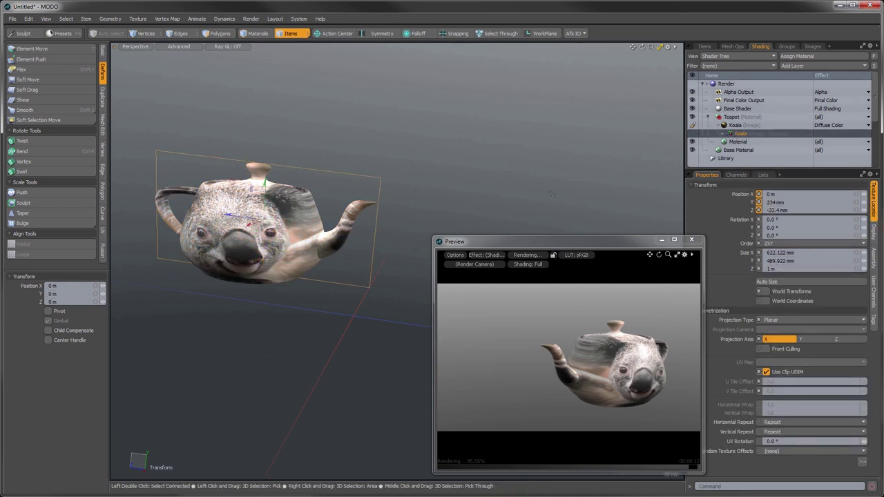
drag(569, 239, 547, 233)
click(672, 234)
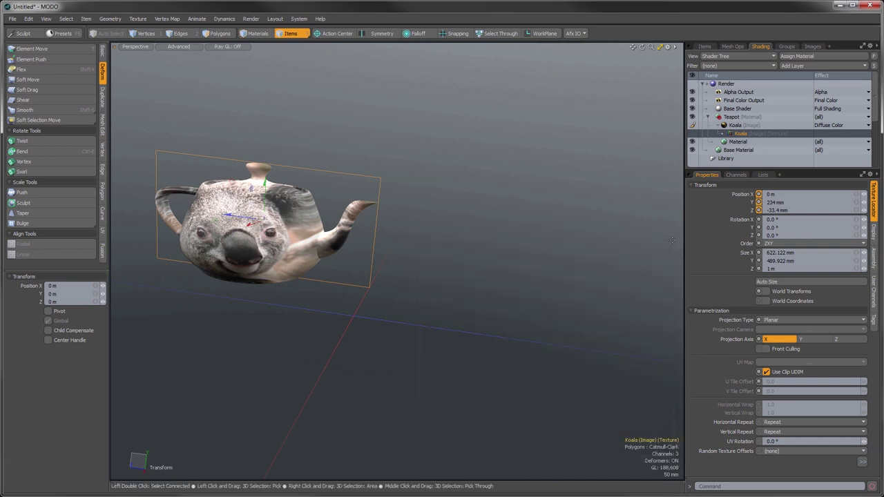
click(766, 292)
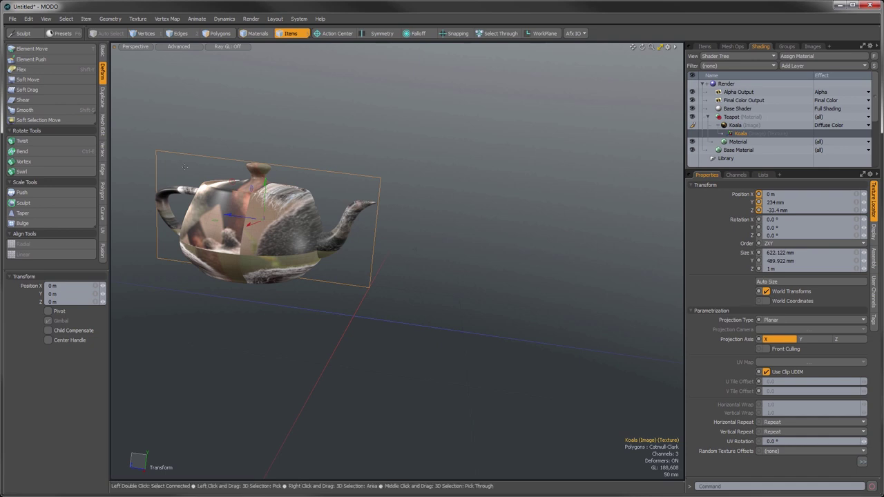
- Undo the World Transforms changes and the Teapot item moves, back to the teapot at the origin
click(767, 302)
click(586, 139)
key(ctrl+z)
key(ctrl+z)
key(ctrl+z)
key(ctrl+z)
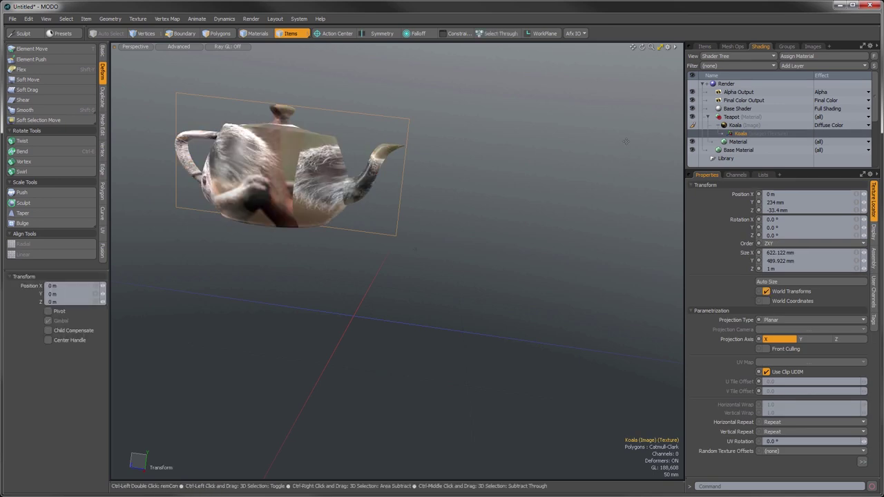
key(ctrl+z)
key(ctrl+z)
key(ctrl+z)
key(ctrl+z)
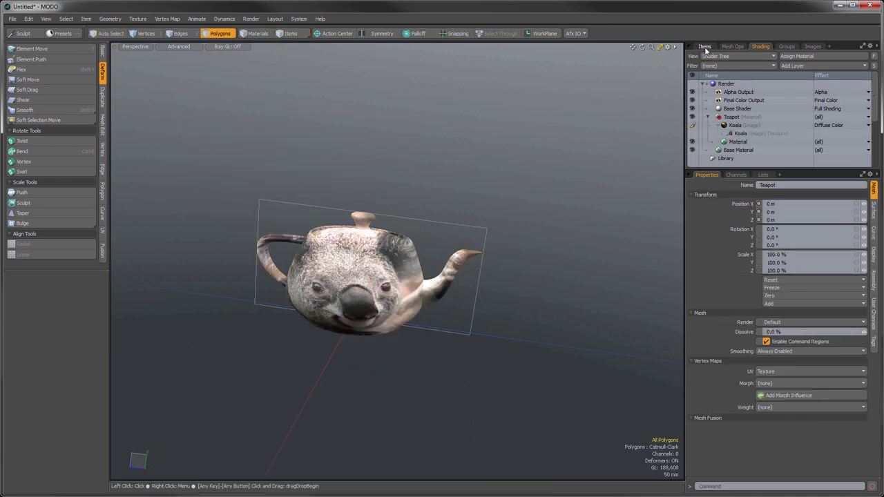
- Reparent the Koala texture locator from the Teapot to the Texture Group, and select the Teapot
click(705, 47)
click(731, 82)
click(736, 91)
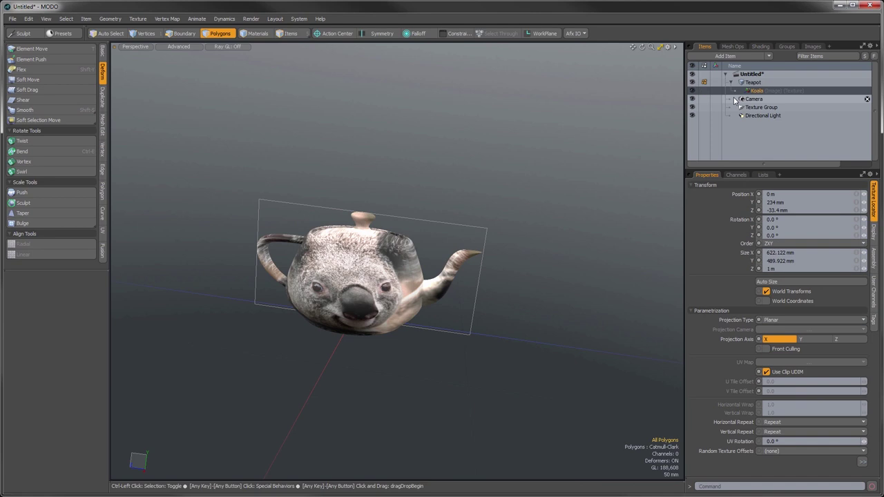
drag(757, 91, 759, 108)
click(750, 82)
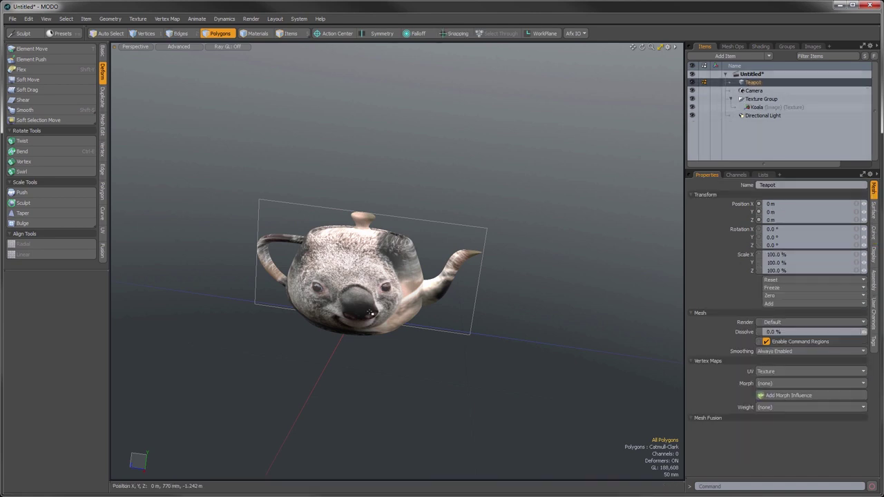
- Switch to item mode and enable World Coordinates on the Koala texture locator
alt+drag(475, 190, 441, 189)
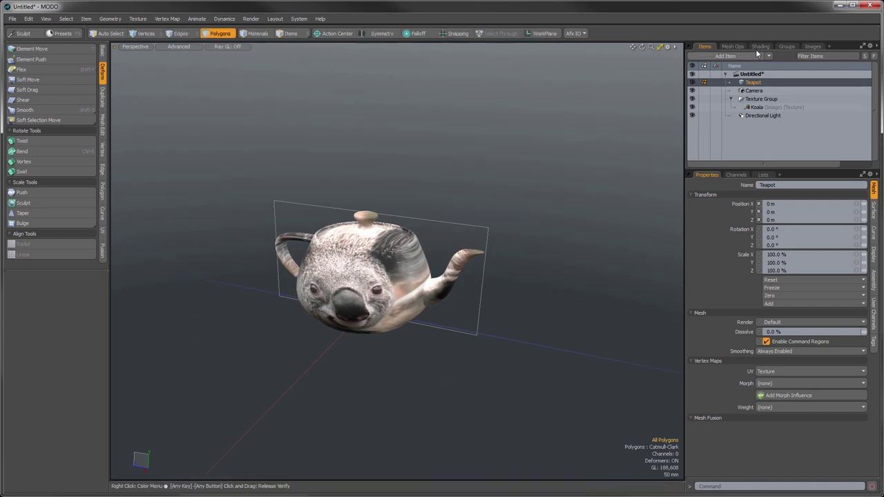
click(760, 46)
alt+drag(447, 245, 448, 224)
key(w)
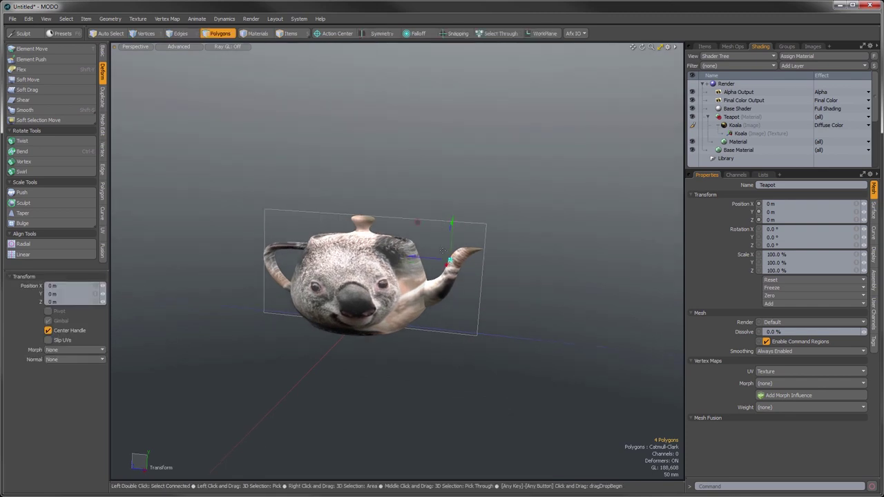
key(5)
click(370, 258)
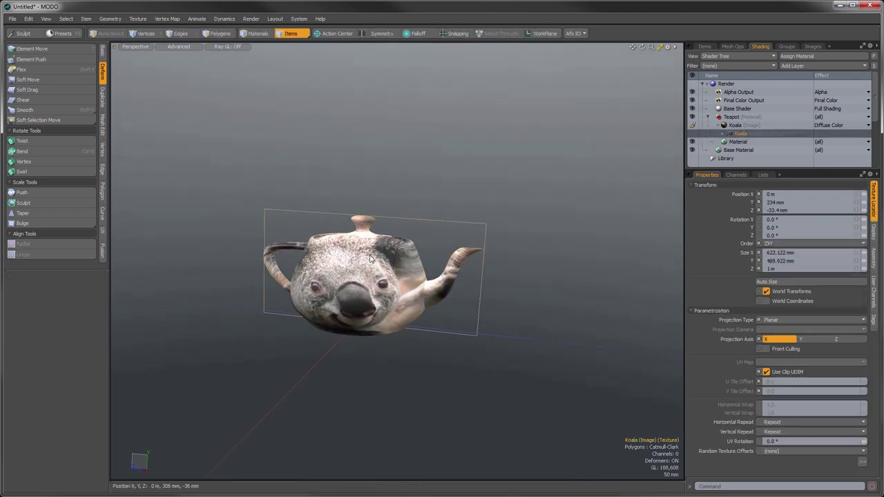
click(378, 289)
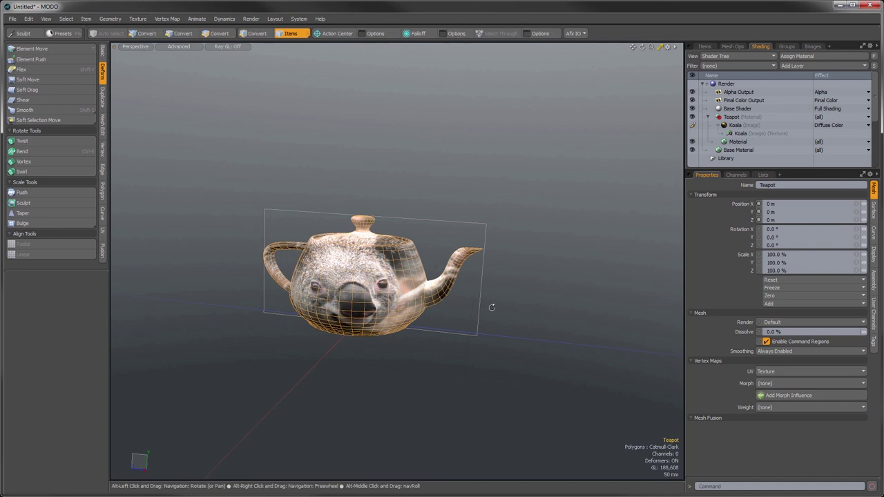
alt+drag(513, 298, 504, 296)
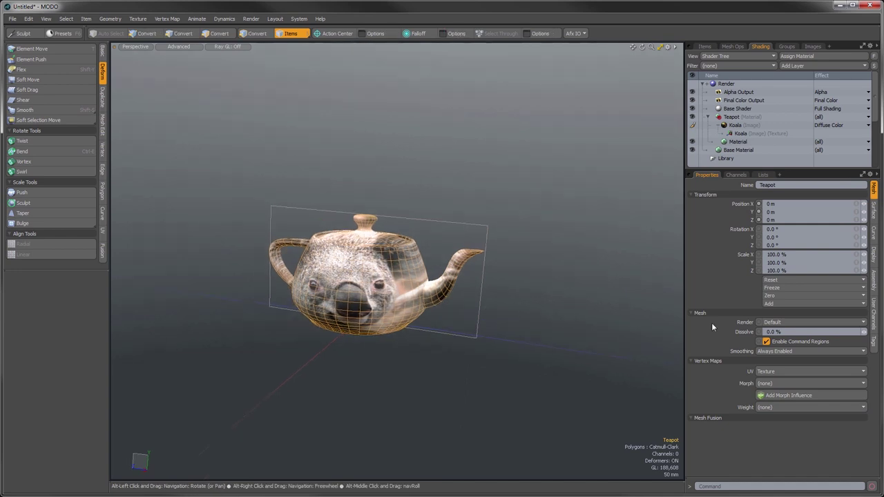
click(743, 134)
click(765, 301)
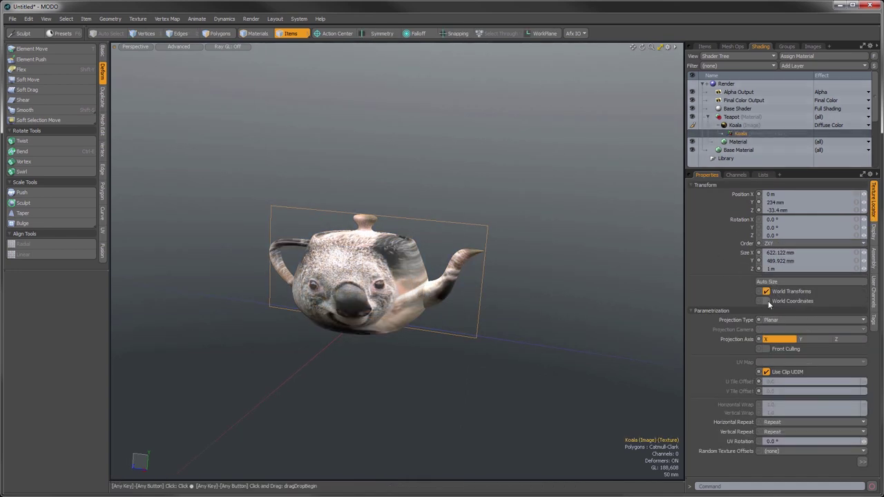
- Try moving the Teapot item with World Coordinates enabled on the Koala locator, and undo the move
alt+drag(399, 282, 395, 279)
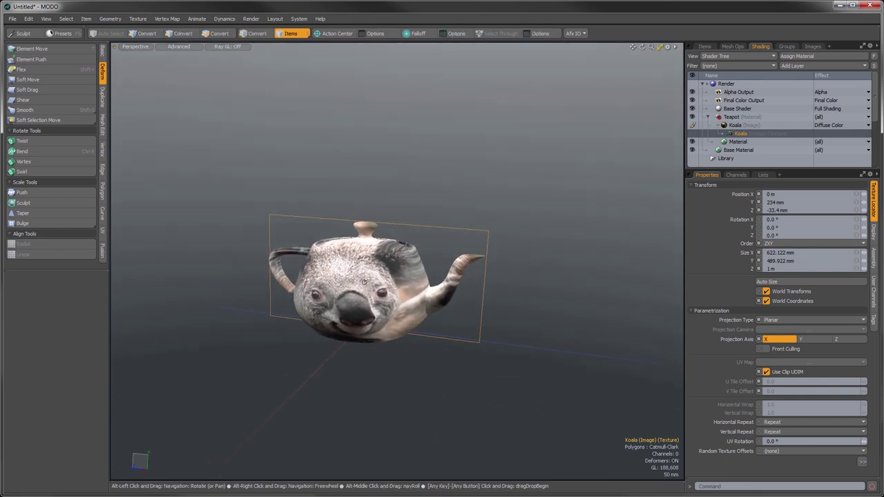
click(356, 239)
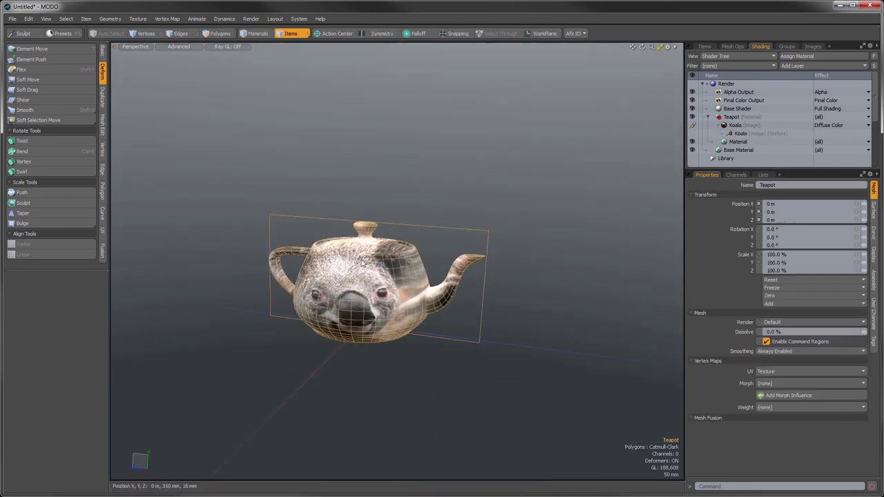
key(w)
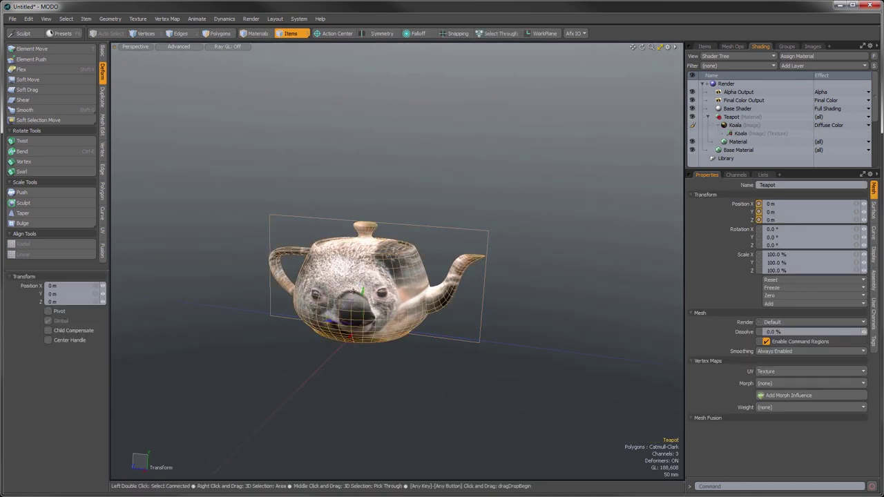
drag(331, 294, 300, 273)
key(ctrl+z)
- Reopen the render Preview, start it, and adjust its camera to frame the koala side of the teapot
key(F9)
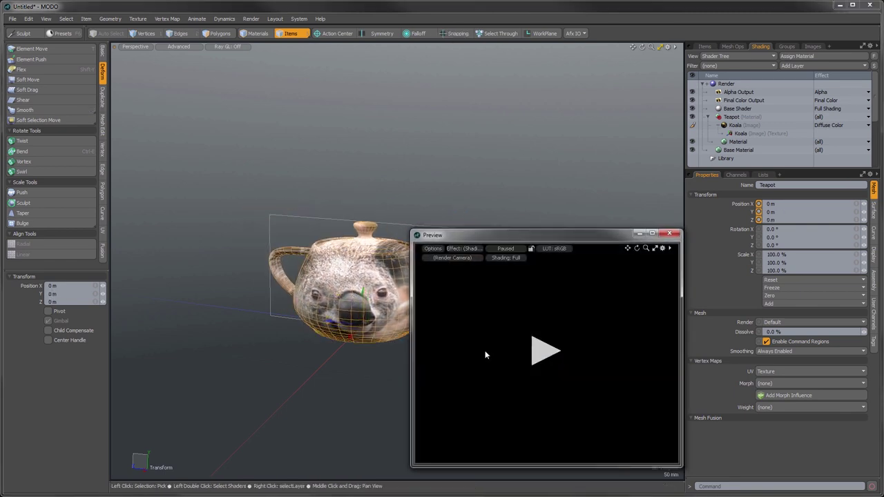
click(541, 352)
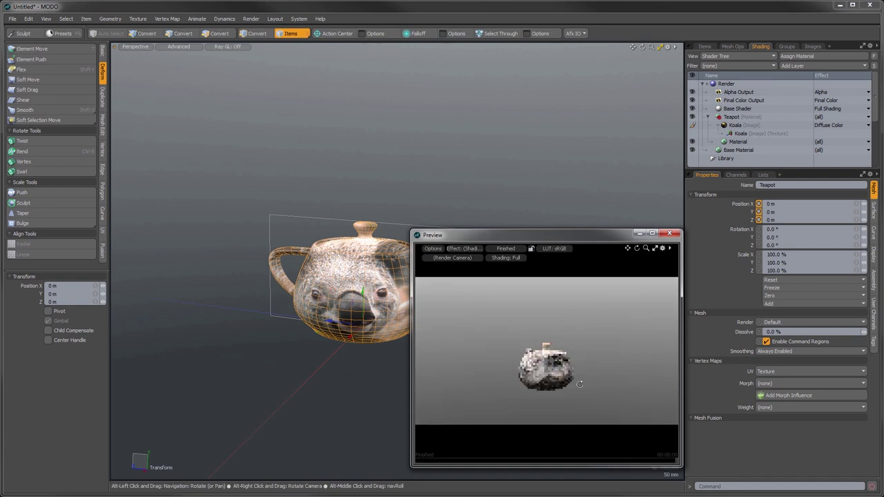
ctrl+alt+drag(560, 377, 607, 362)
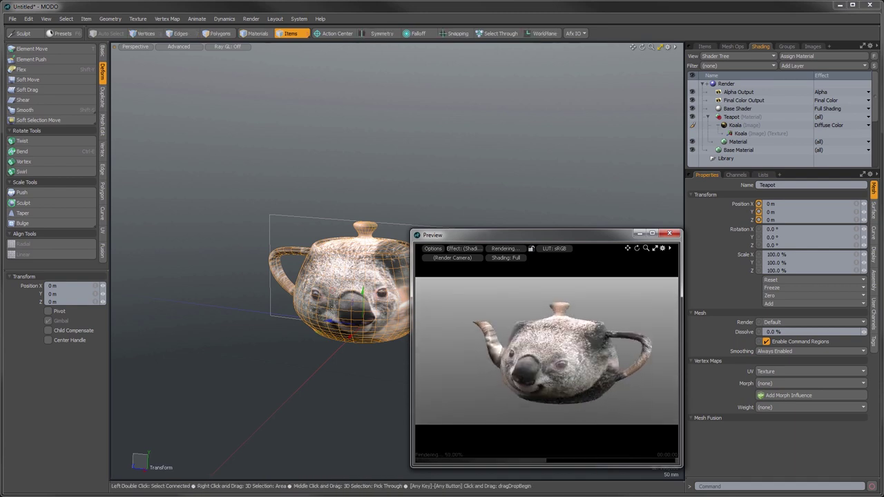
- Move the Teapot item while watching the Preview, ending at about Y -22 mm and Z 4 mm
mouse_move(334, 294)
mouse_down()
mouse_move(335, 238)
mouse_move(330, 250)
mouse_move(282, 237)
mouse_move(260, 261)
mouse_move(293, 293)
mouse_move(313, 330)
mouse_move(325, 328)
mouse_move(317, 292)
mouse_move(328, 295)
mouse_up()
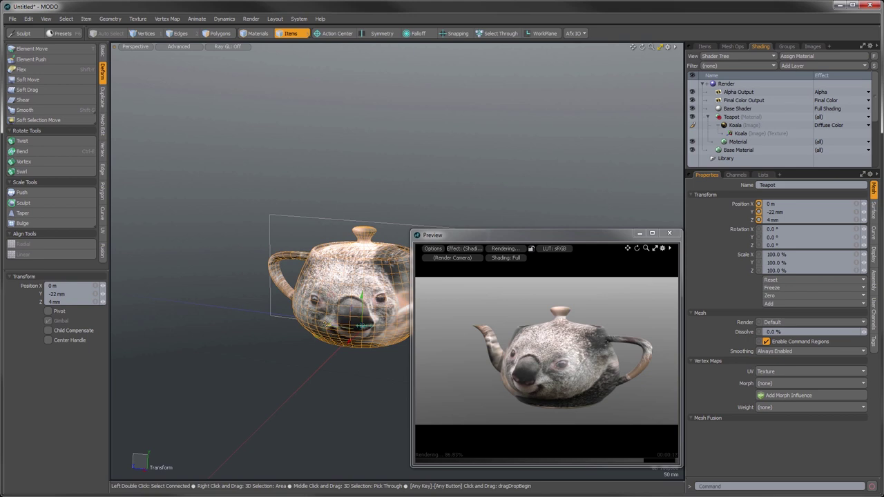
alt+drag(361, 326, 327, 319)
key(q)
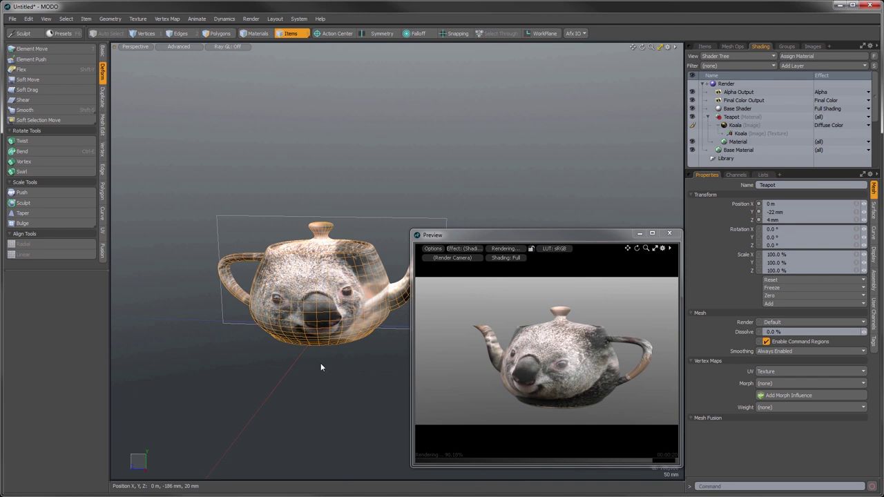
- Create an instance of the Teapot item
click(705, 46)
right_click(746, 86)
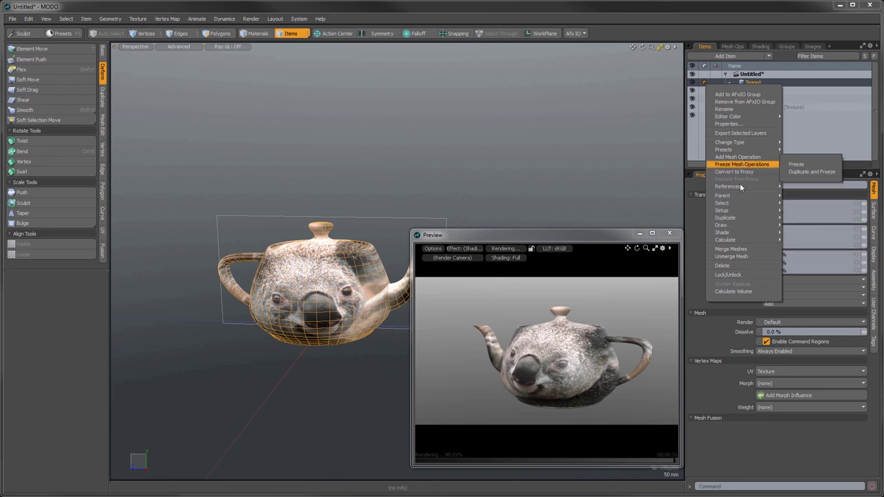
mouse_move(743, 199)
mouse_move(743, 218)
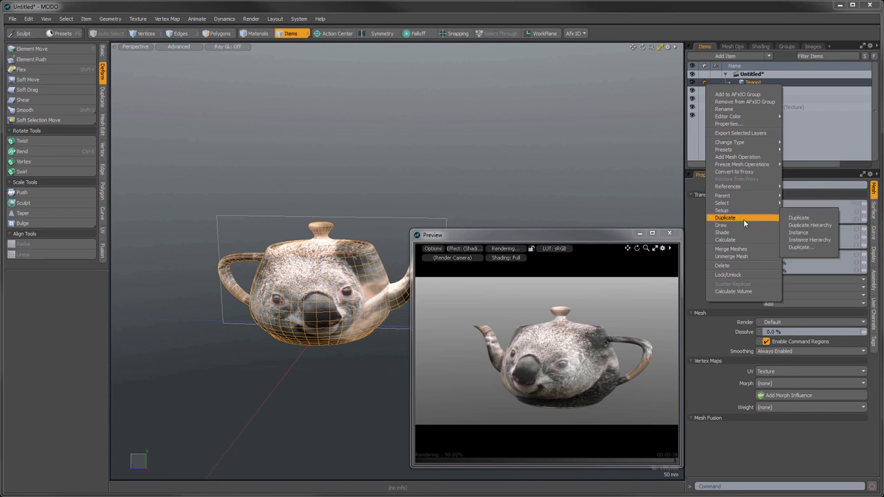
click(821, 233)
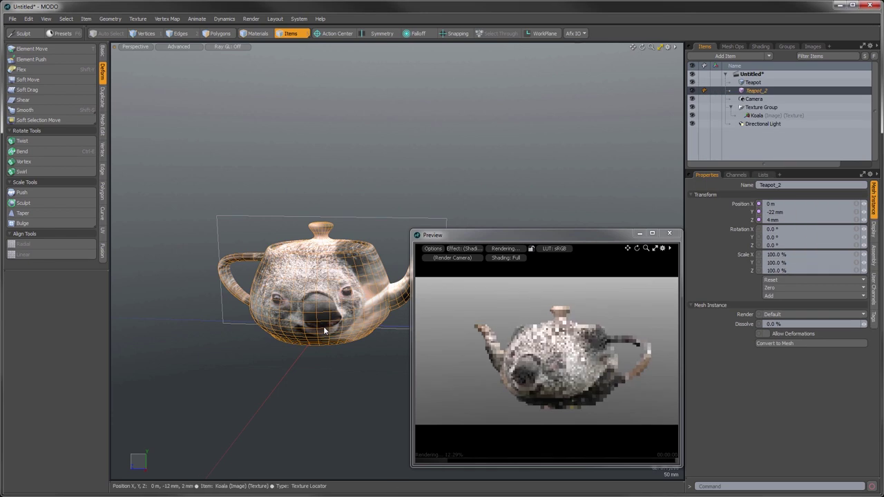
- Move the teapot instance to about Y 394 mm and Z -304 mm, and reframe the Preview to compare both teapots
key(y)
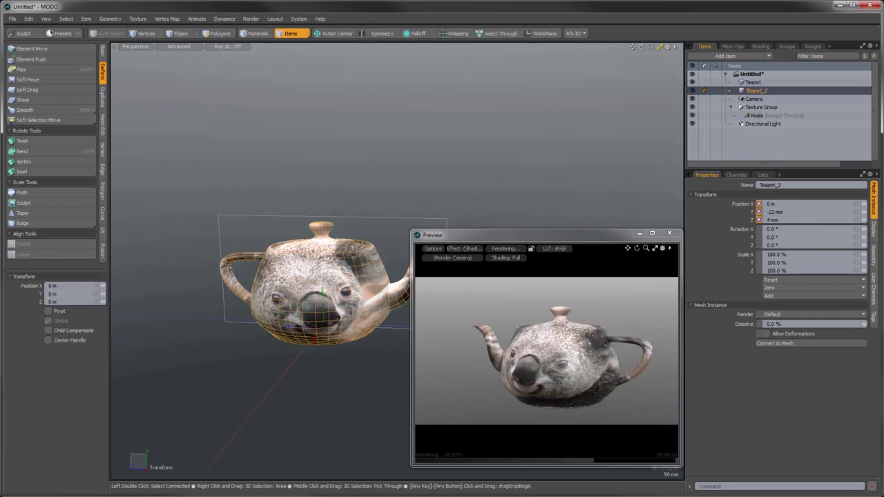
drag(288, 298, 367, 194)
ctrl+alt+drag(474, 354, 456, 354)
alt+shift+drag(524, 332, 539, 356)
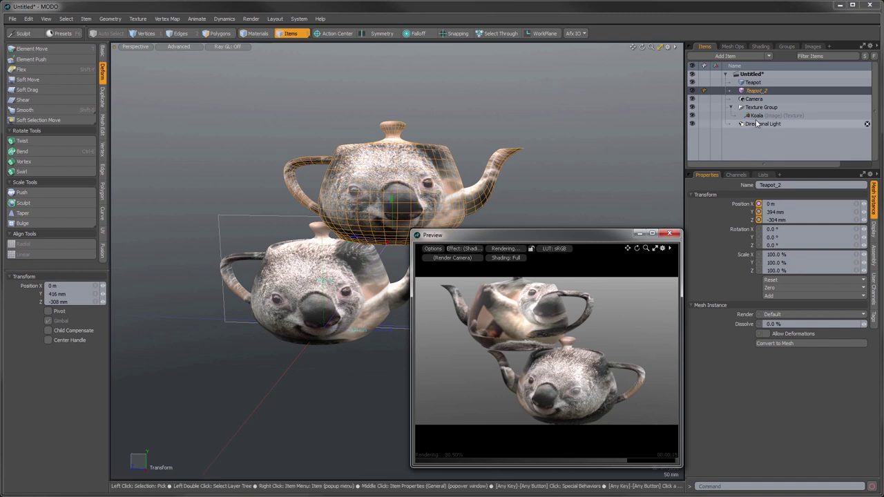
alt+drag(450, 180, 420, 198)
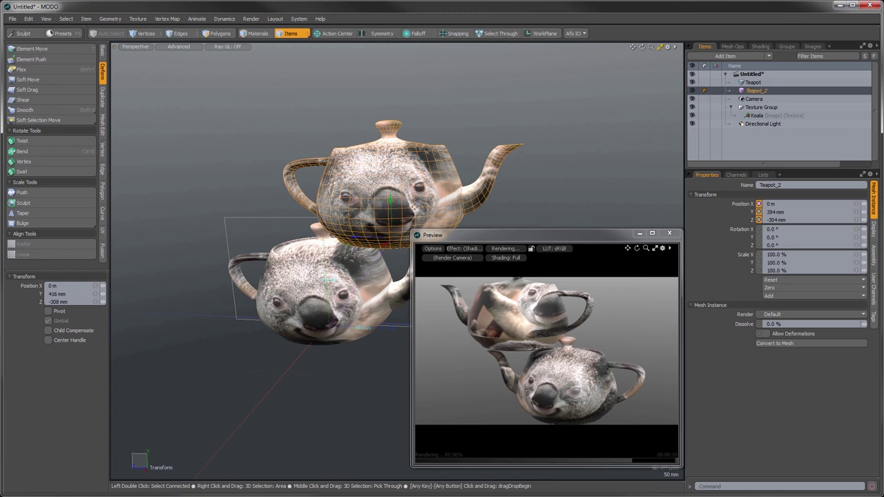
- Delete the teapot instance and close the render Preview
mouse_move(357, 259)
alt+mouse_down()
mouse_move(346, 266)
mouse_move(357, 264)
alt+mouse_up()
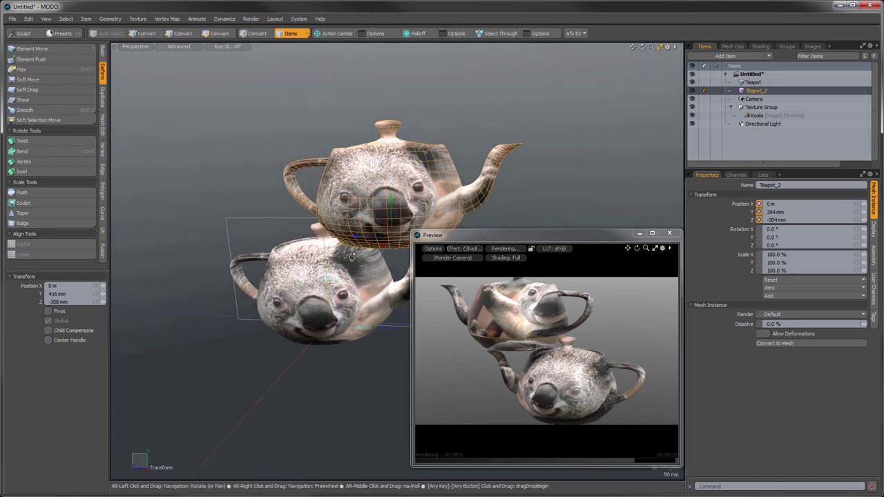
key(space)
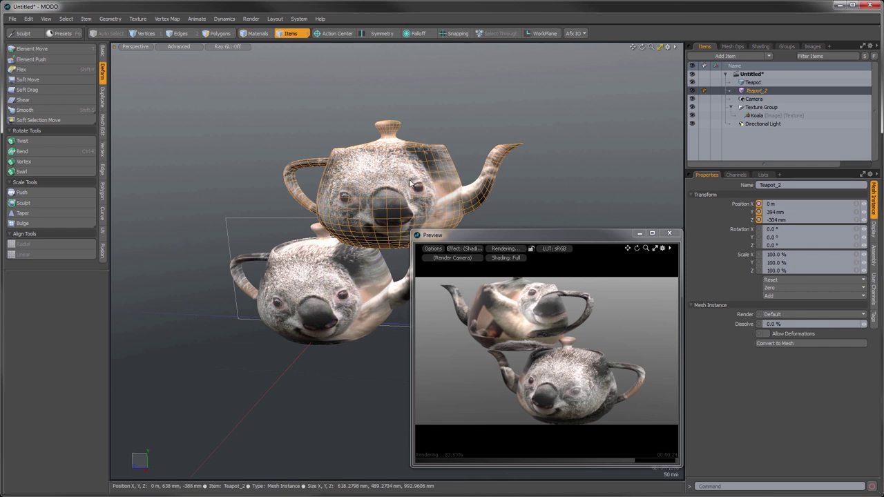
key(Delete)
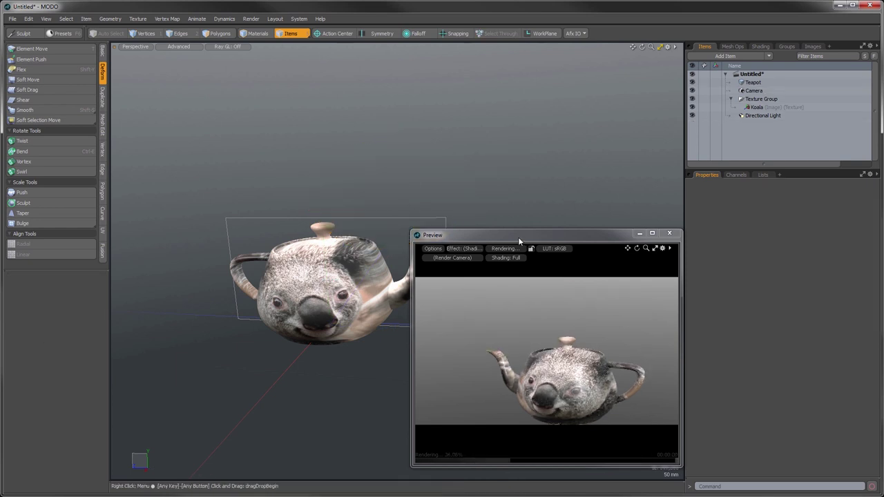
drag(524, 235, 500, 228)
click(645, 226)
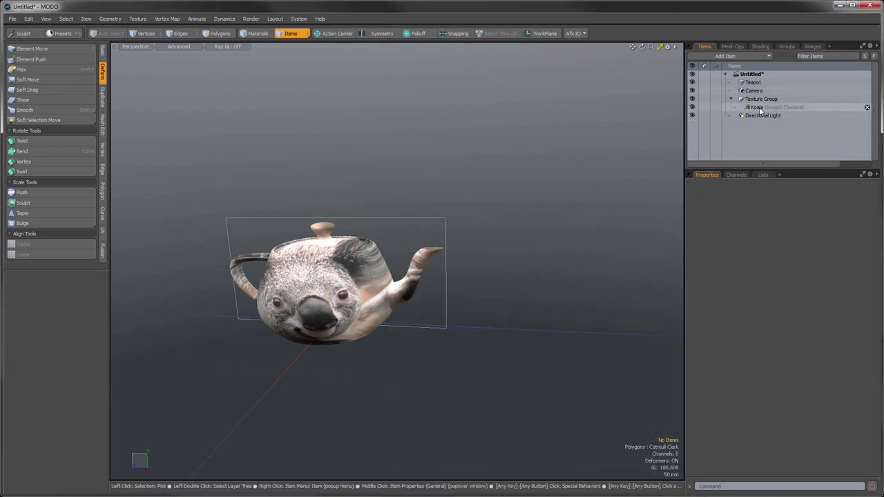
- Select the Koala texture, collapse its Transform settings, and set its Projection Type to Front Projection
click(860, 108)
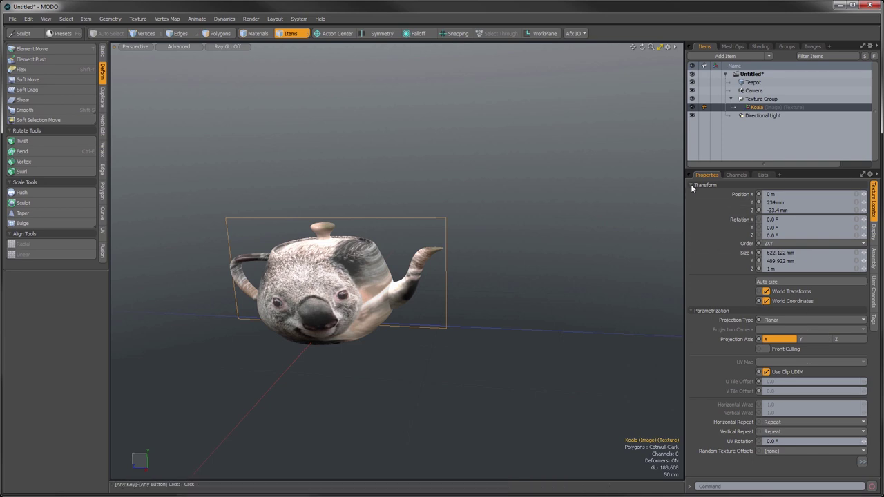
click(690, 184)
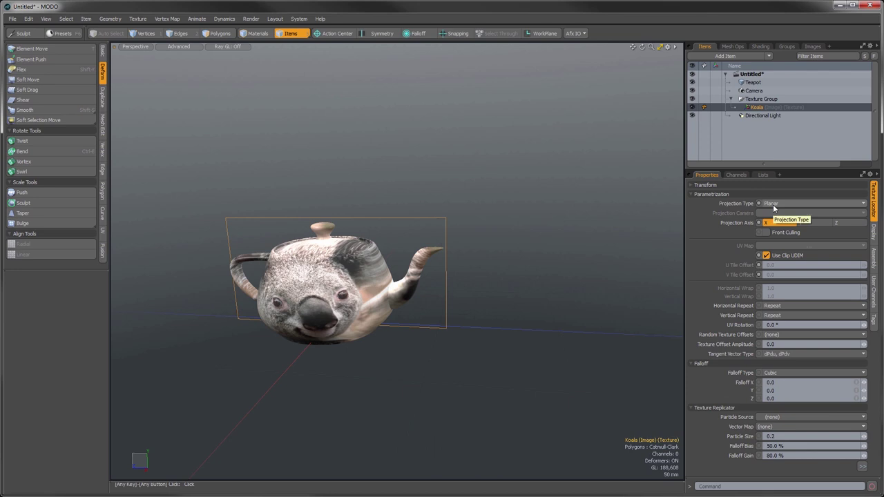
alt+drag(486, 384, 511, 379)
alt+drag(702, 315, 704, 243)
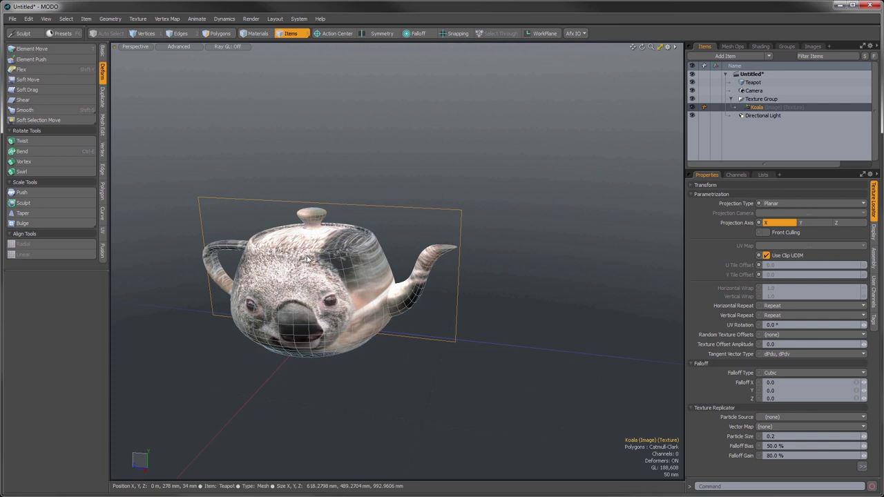
alt+shift+drag(409, 356, 433, 354)
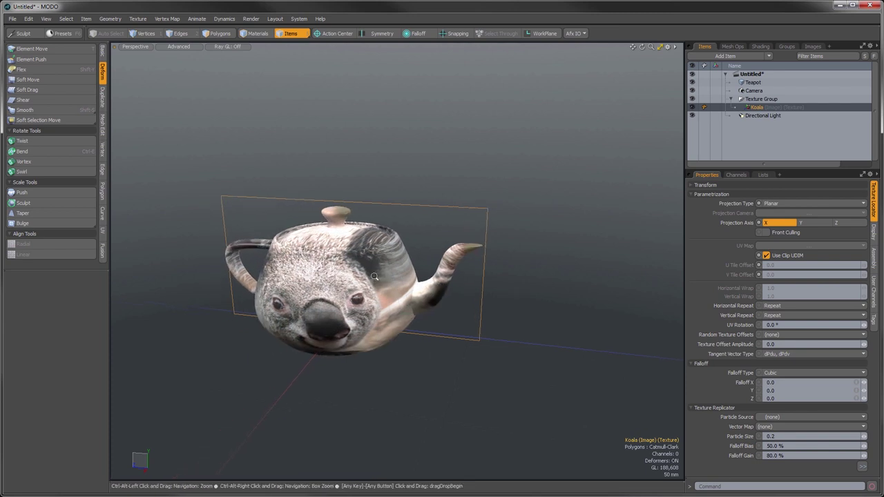
click(789, 203)
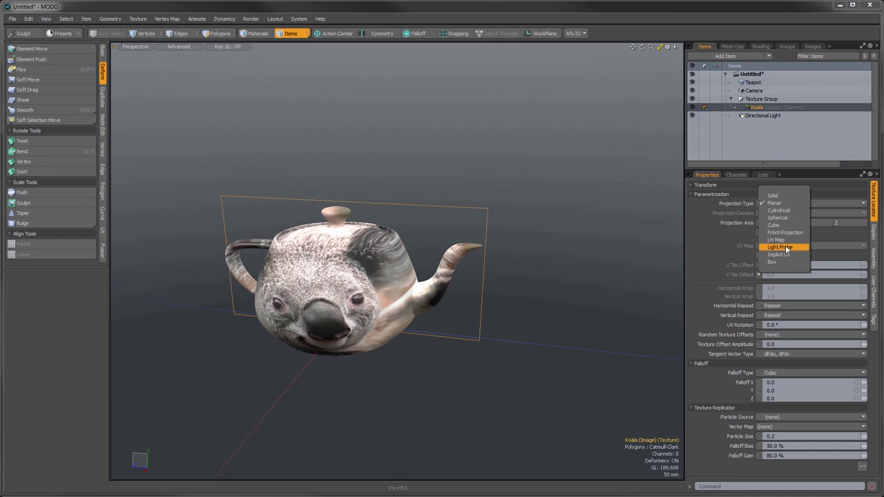
click(786, 233)
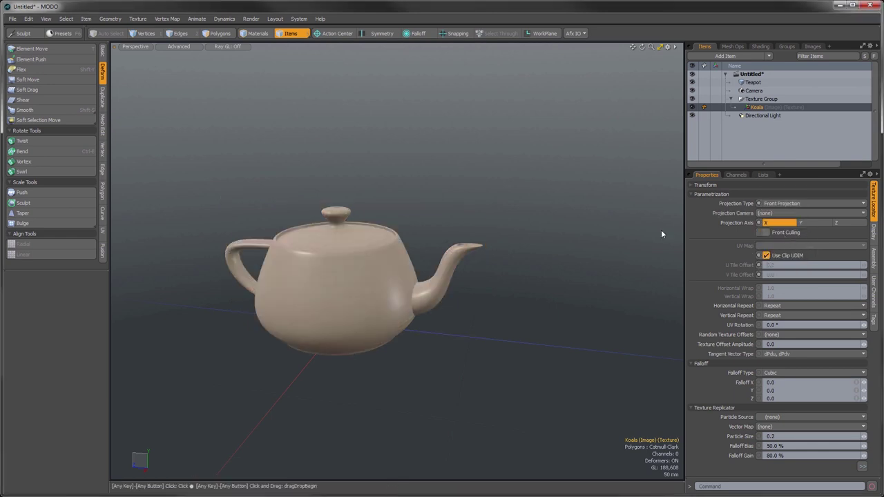
alt+drag(401, 278, 386, 278)
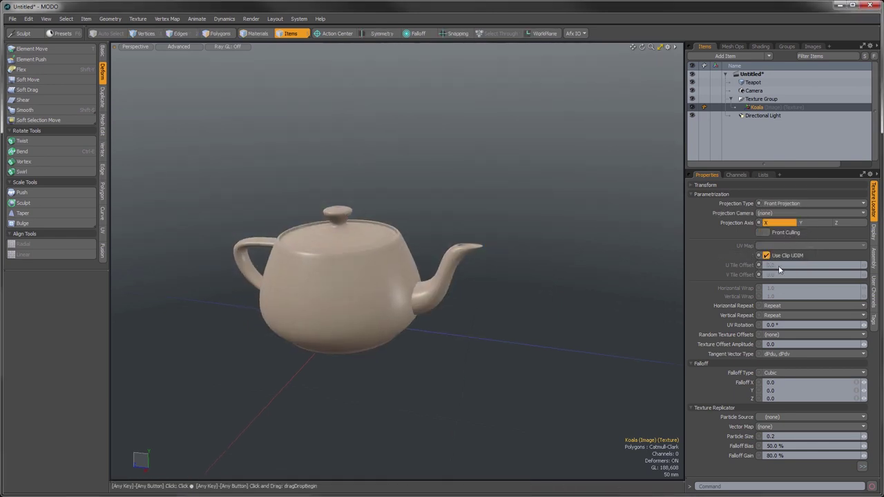
- Set the Koala texture's Projection Camera to Camera and switch the viewport to the camera view
click(772, 214)
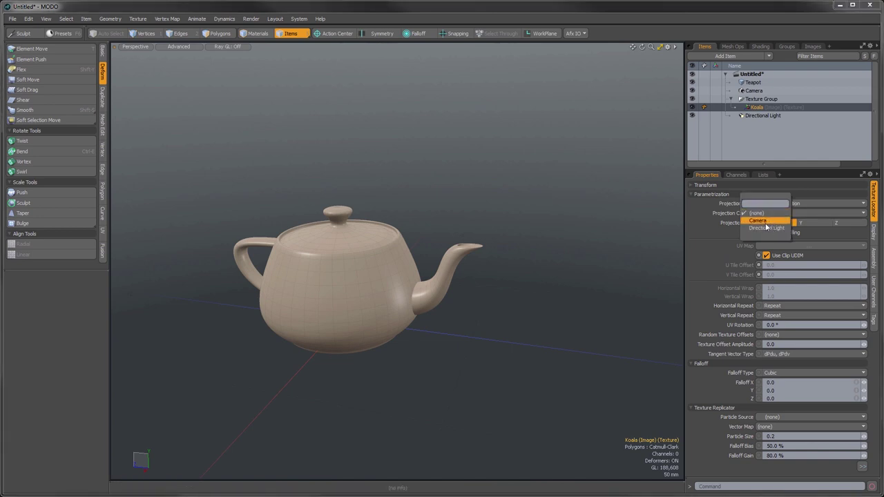
click(765, 221)
alt+drag(334, 287, 402, 305)
key(ctrl+space)
click(379, 292)
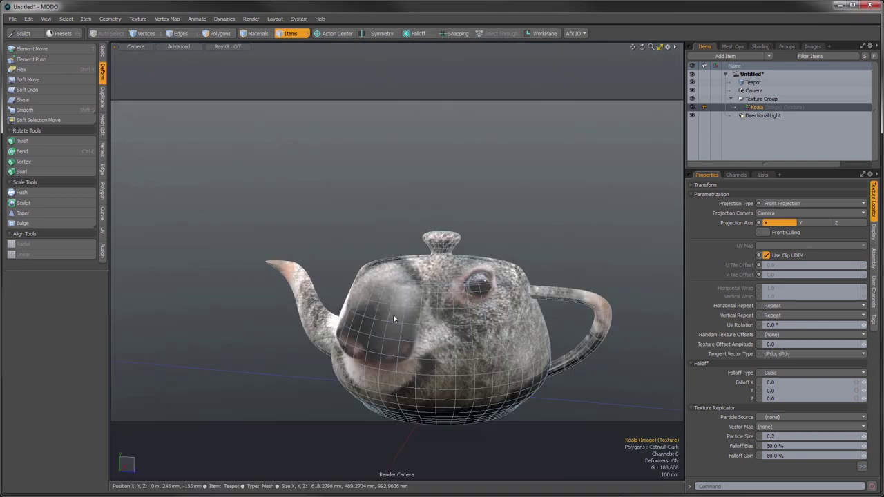
- Move the Teapot item to about Y 70 mm and Z -160 mm, and orbit the camera to compare the front projection
click(435, 326)
key(w)
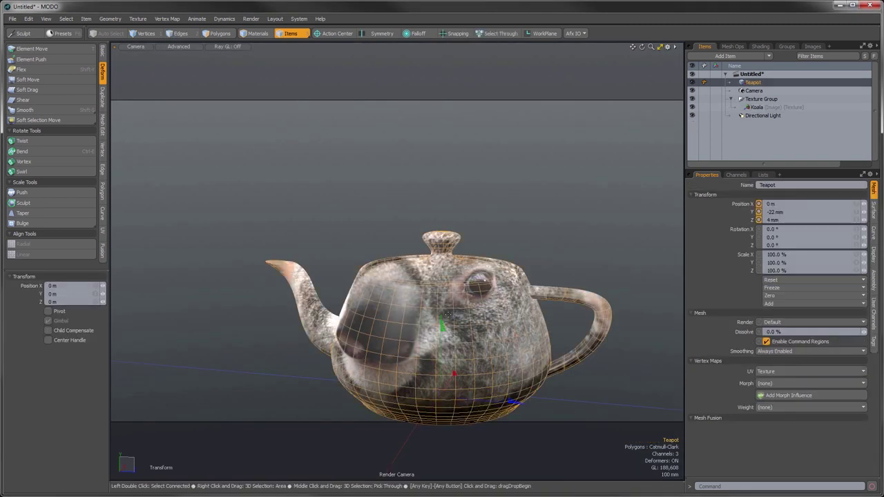
drag(508, 340, 463, 278)
key(ctrl+z)
alt+drag(495, 317, 412, 357)
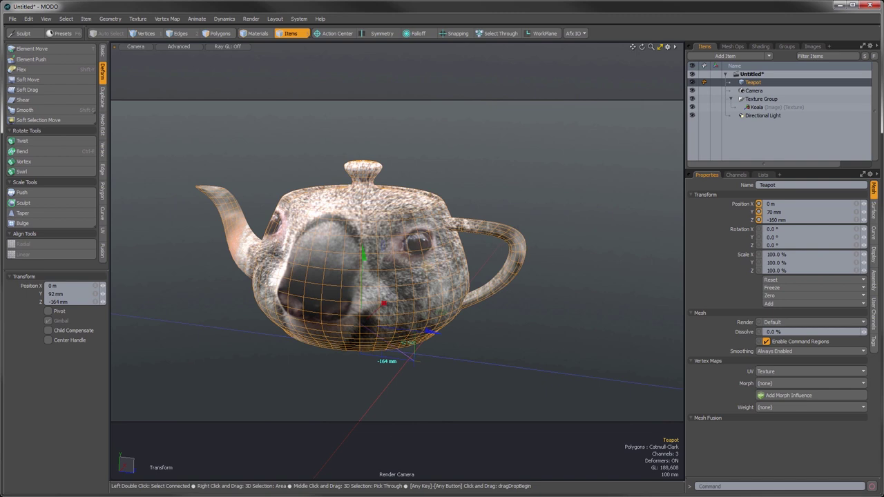
alt+drag(426, 267, 466, 319)
alt+drag(353, 319, 493, 322)
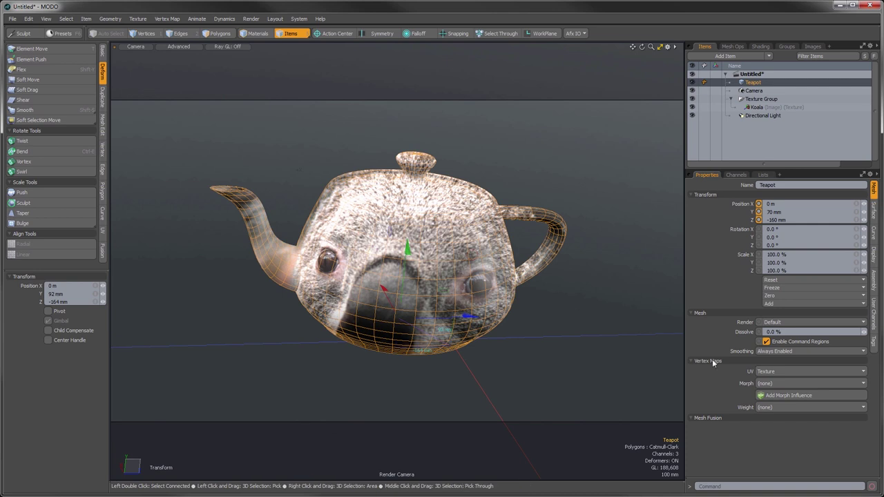
- Set the Koala texture's Projection Type to UV Map, using the UV map named Texture
click(756, 108)
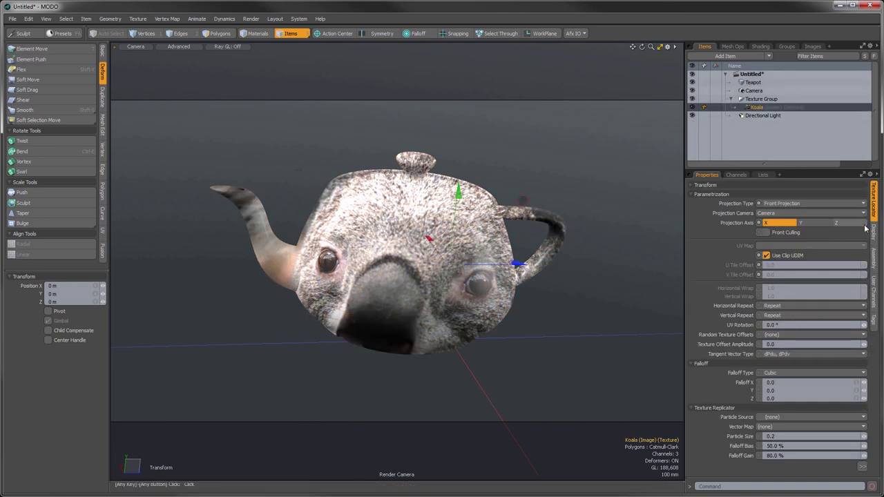
click(776, 214)
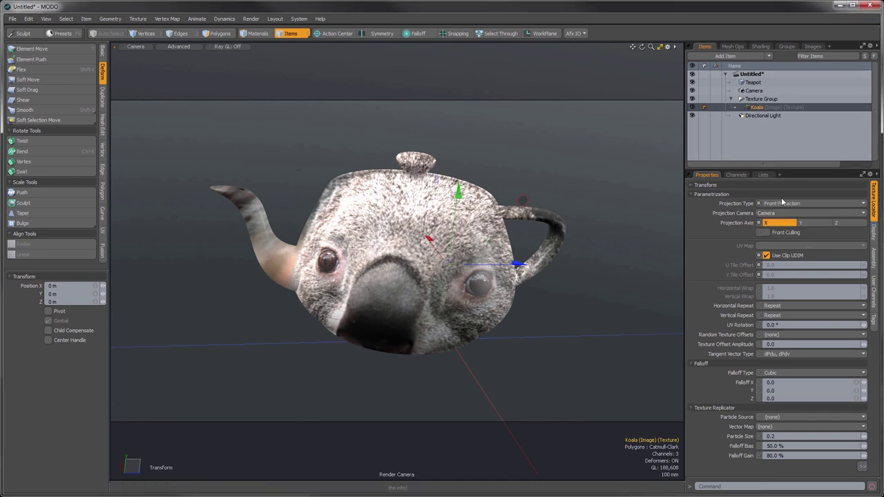
click(783, 204)
click(782, 212)
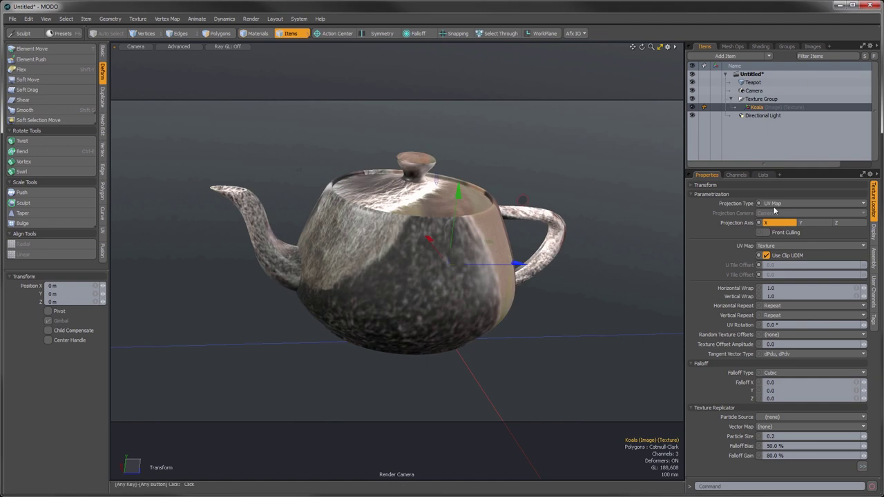
click(776, 247)
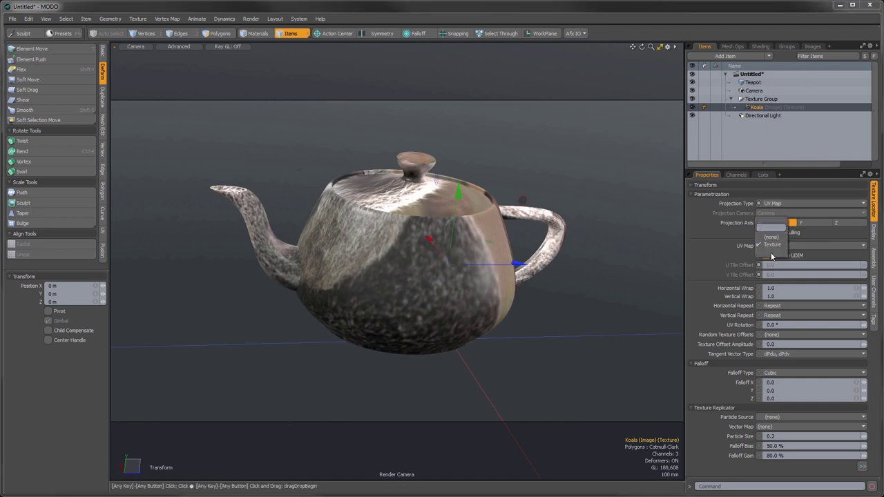
click(773, 246)
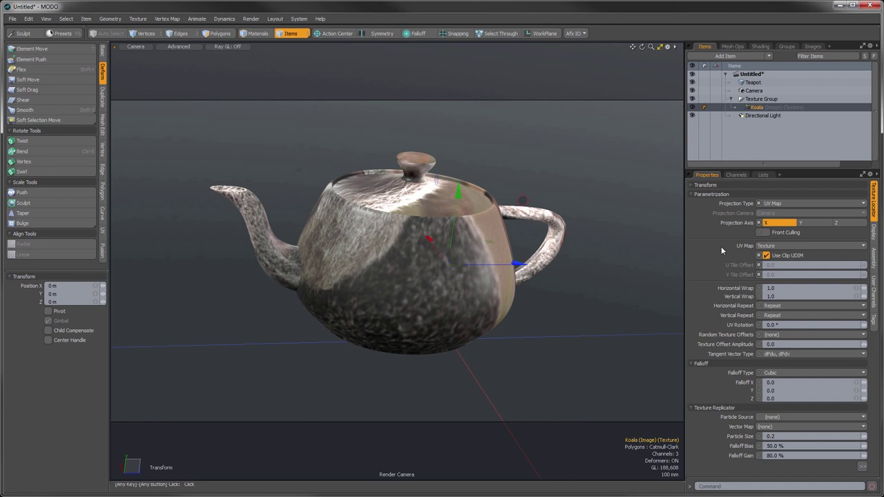
- Switch the Koala texture back to Front Projection with Front Culling enabled
click(773, 205)
click(773, 199)
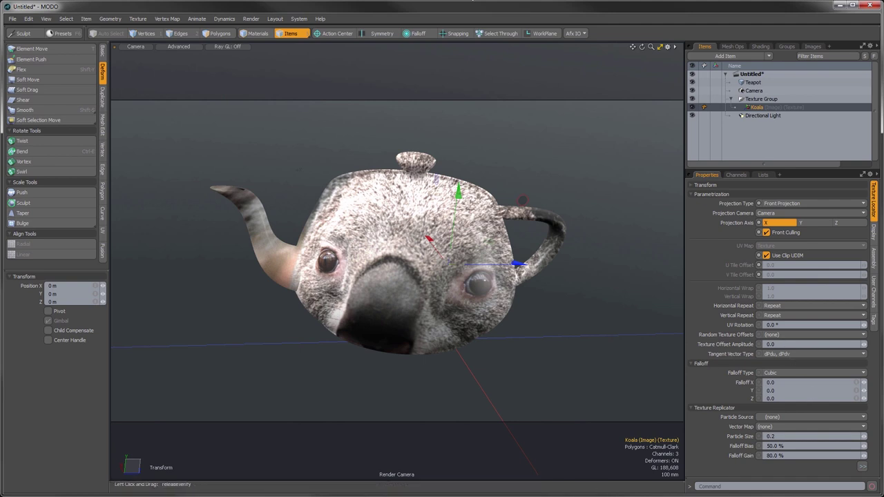
- Switch to the MODO Online Help page on UDIM Workflow, examine the tile numbering and model mapping sections, and return to MODO
key(F1)
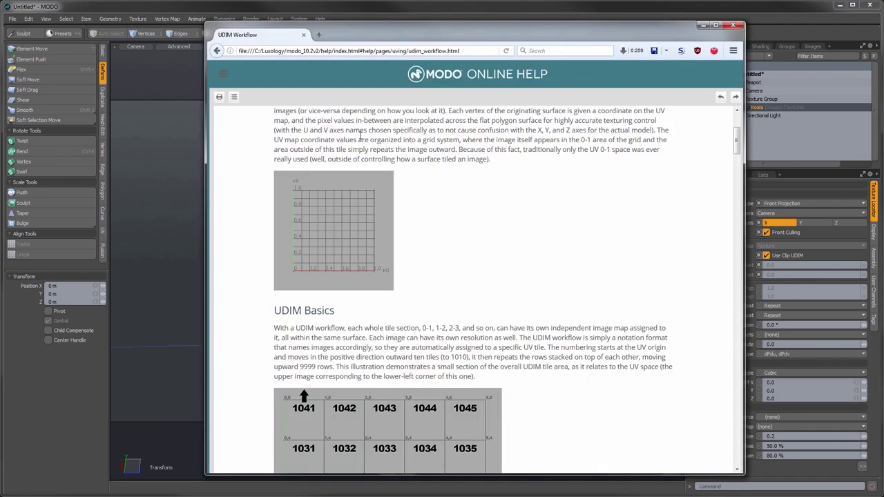
scroll(361, 153, up, 4)
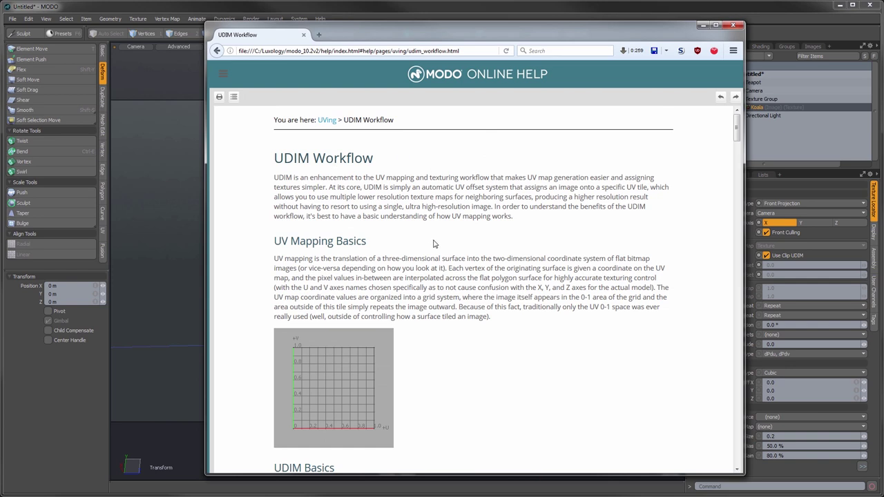
scroll(434, 244, down, 5)
scroll(369, 288, down, 1)
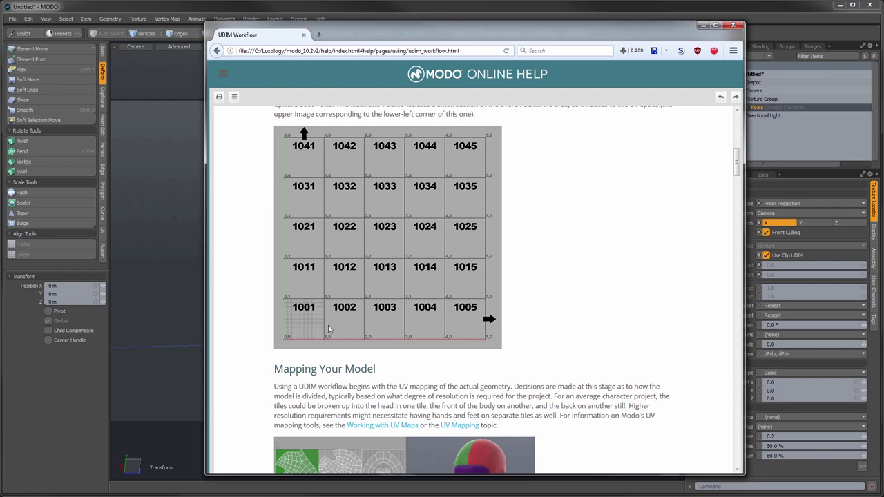
scroll(335, 255, down, 1)
scroll(334, 259, down, 2)
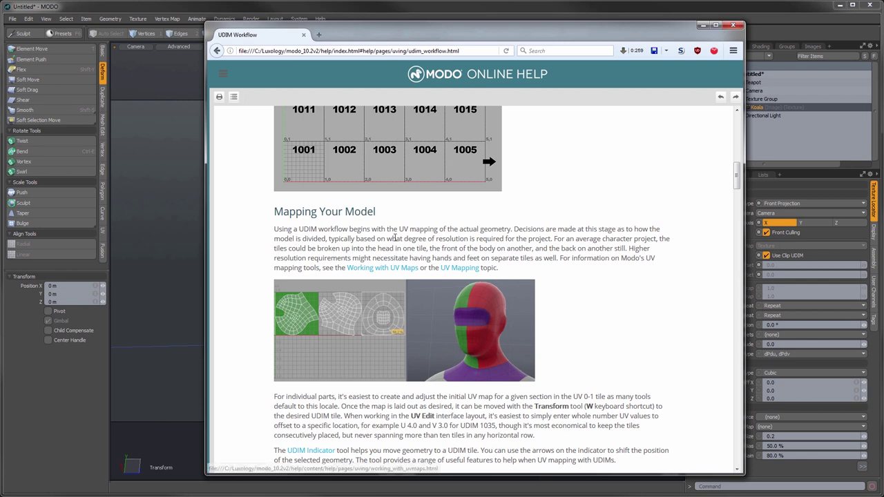
scroll(474, 225, up, 4)
scroll(474, 225, up, 5)
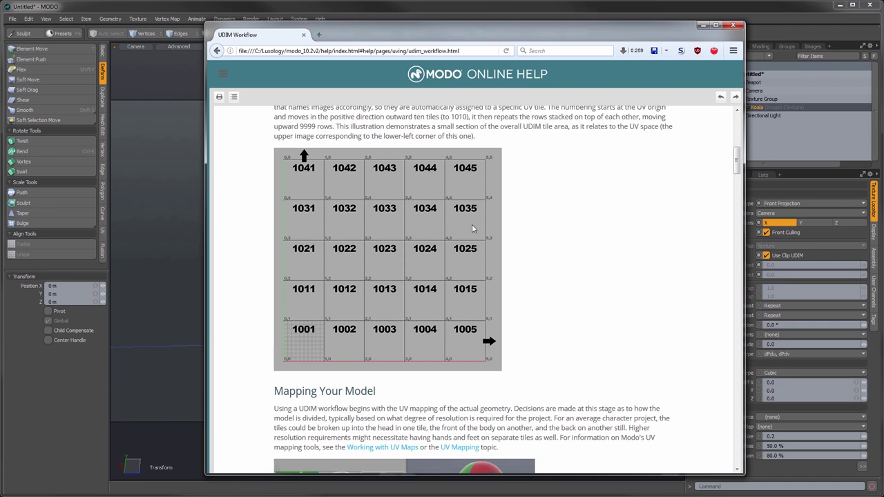
scroll(473, 225, up, 5)
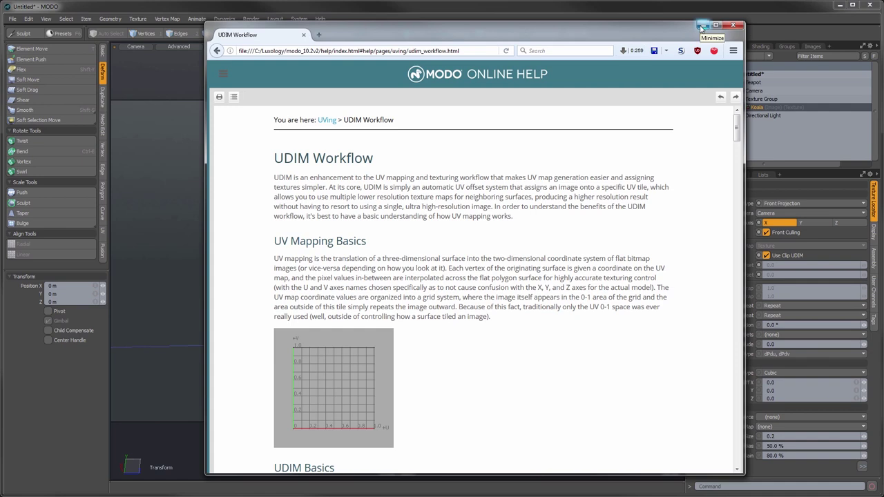
click(701, 27)
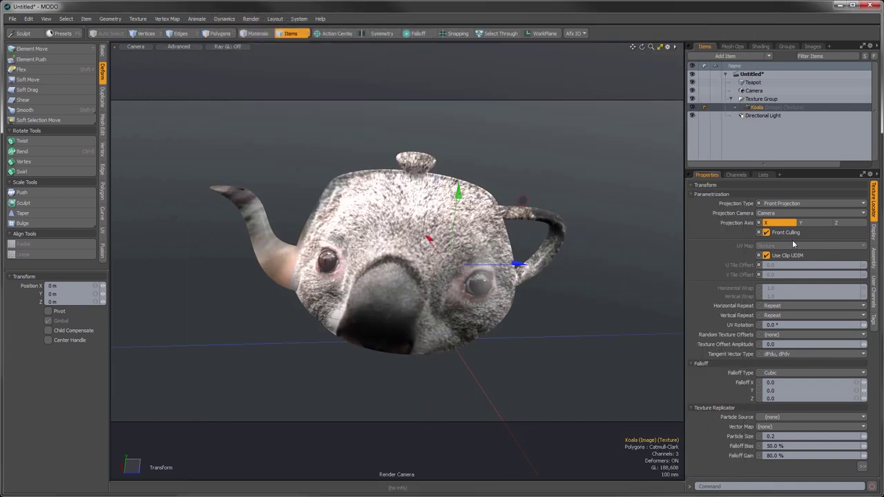
- Disable Use Clip UDIM for the Koala texture and set its Projection Type to UV Map
click(766, 255)
click(770, 204)
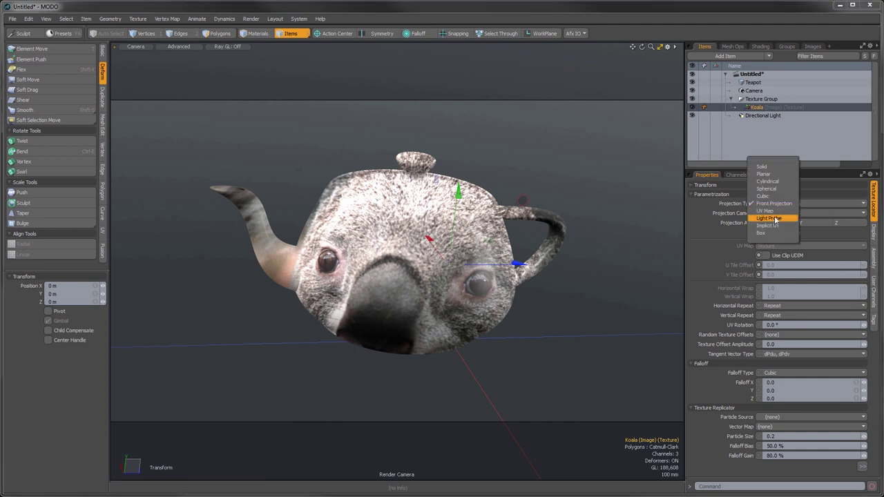
click(772, 210)
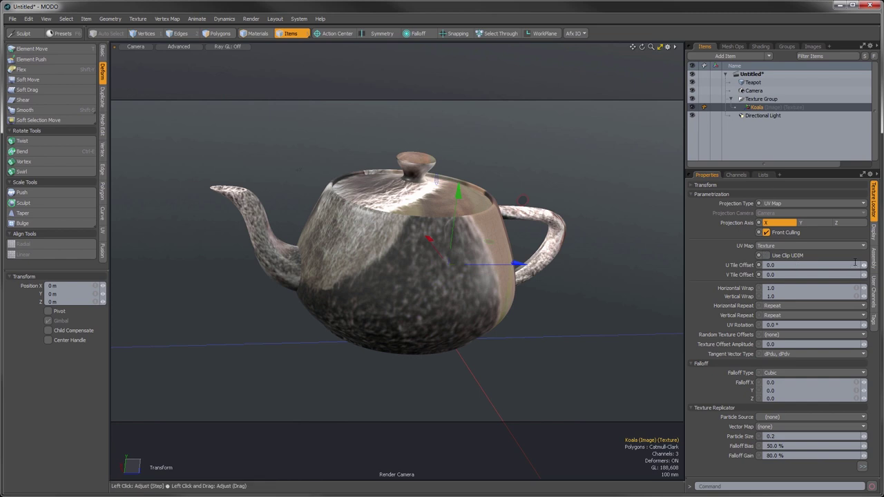
- Try a U Tile Offset of 0.2 on the Koala texture and reset it to 0.0
mouse_move(865, 268)
mouse_down()
mouse_move(832, 269)
mouse_move(873, 269)
mouse_up()
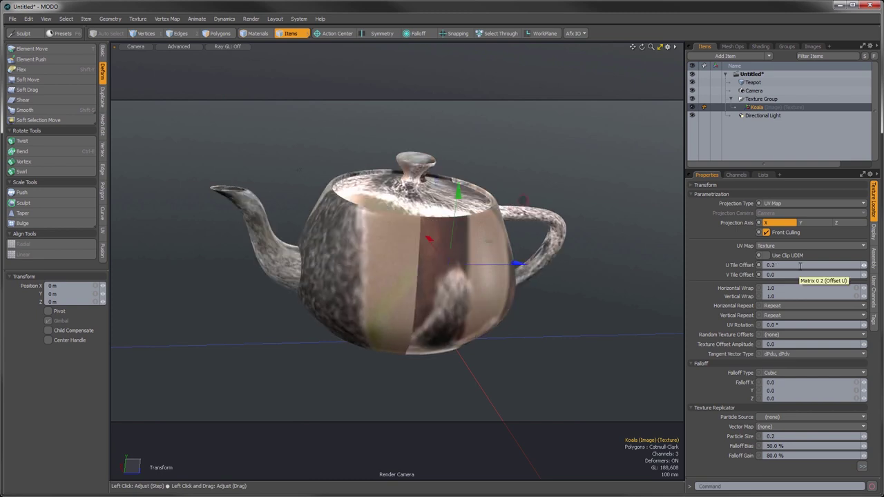
click(801, 265)
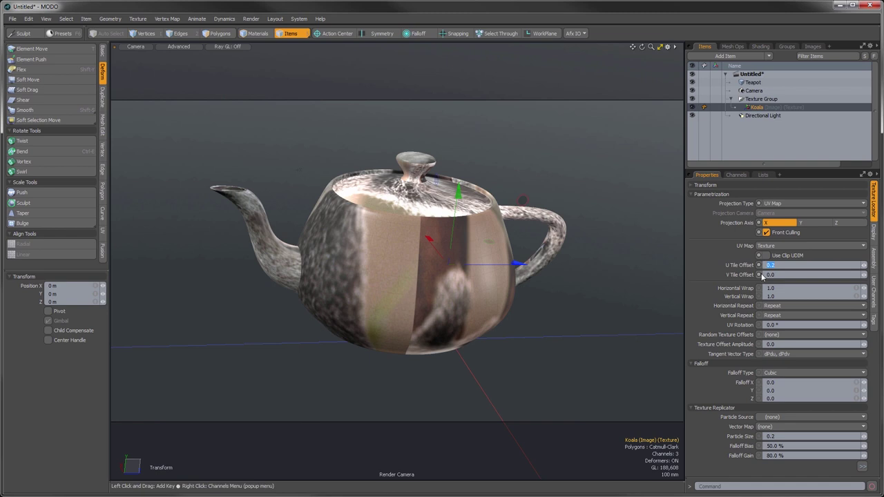
key(Return)
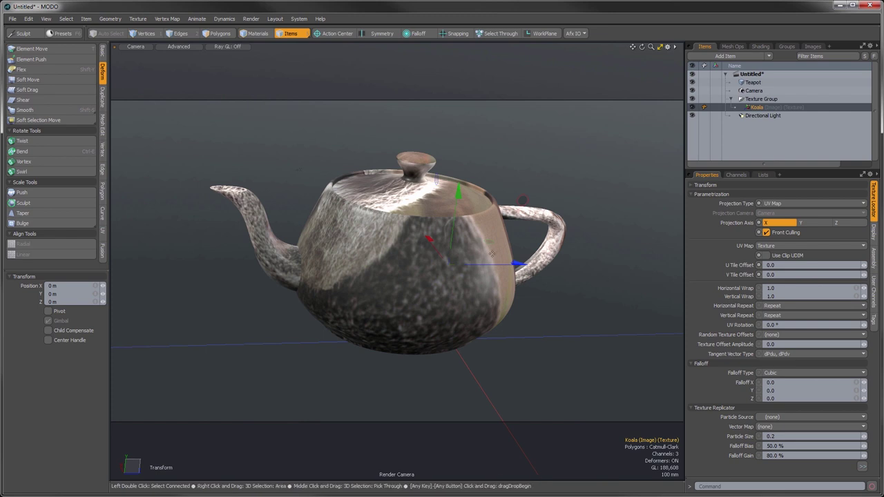
alt+drag(377, 319, 407, 332)
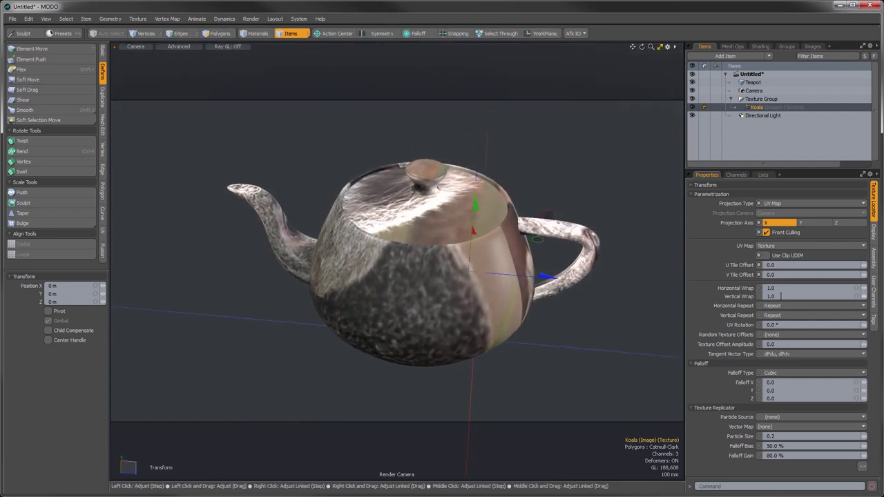
- Set the Koala texture's Horizontal Wrap and Vertical Wrap to 4.0 and check the Horizontal Repeat options
drag(857, 291, 875, 290)
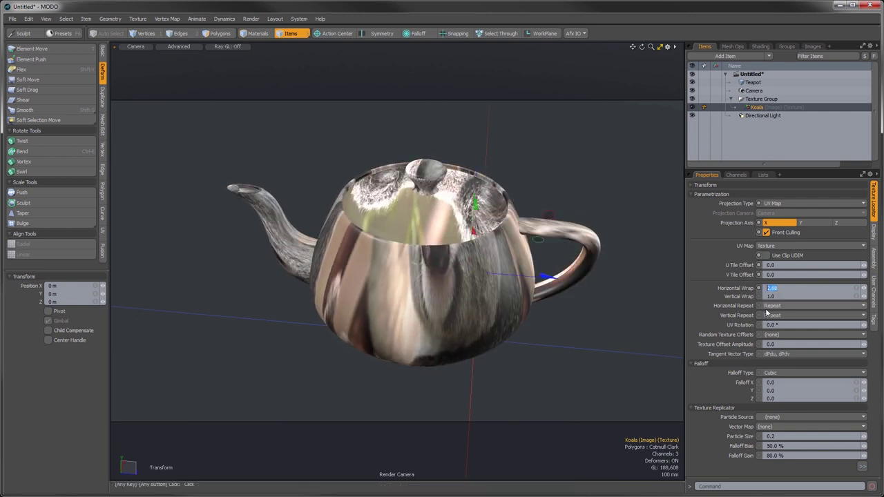
key(Return)
alt+drag(466, 313, 439, 318)
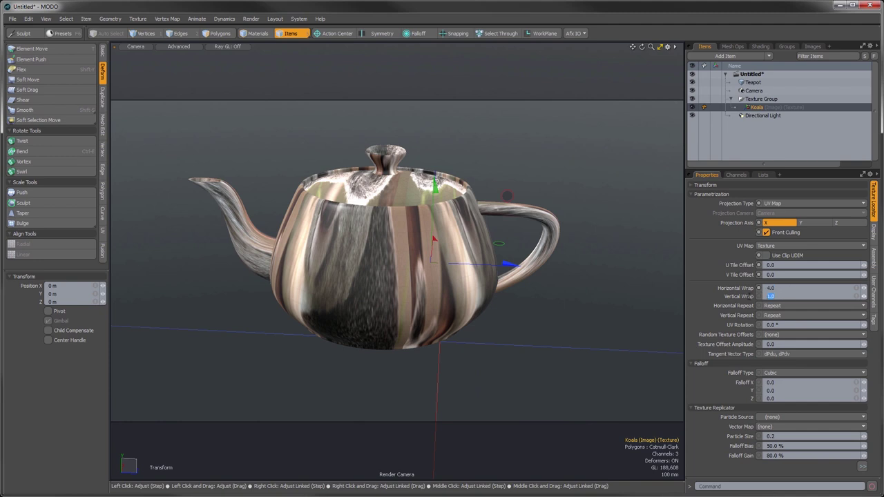
key(Return)
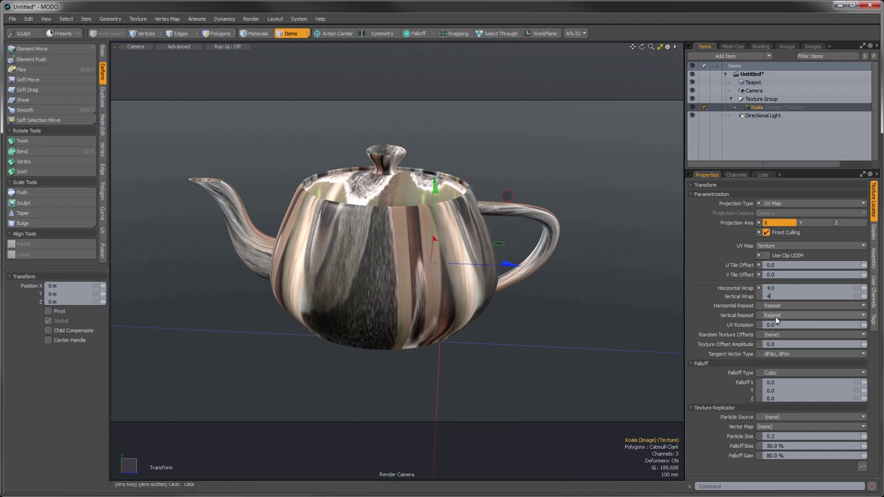
key(Return)
alt+drag(373, 325, 379, 309)
alt+drag(444, 249, 476, 262)
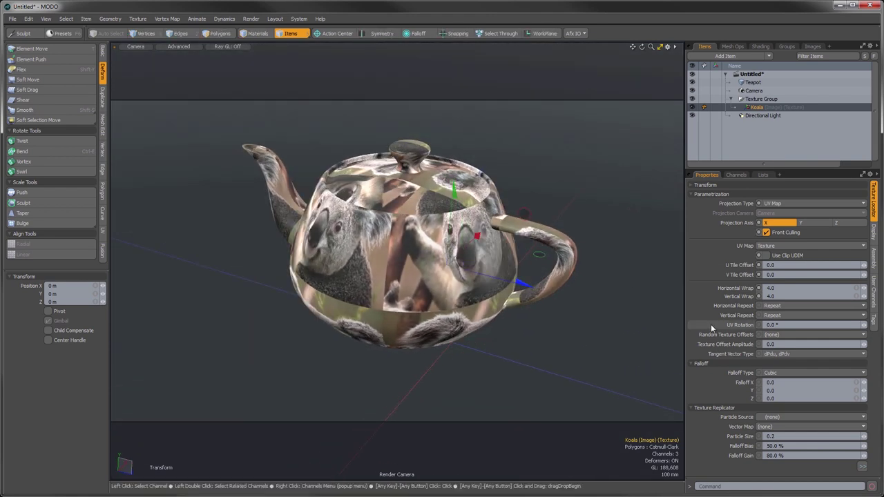
alt+drag(442, 276, 451, 285)
key(q)
click(781, 305)
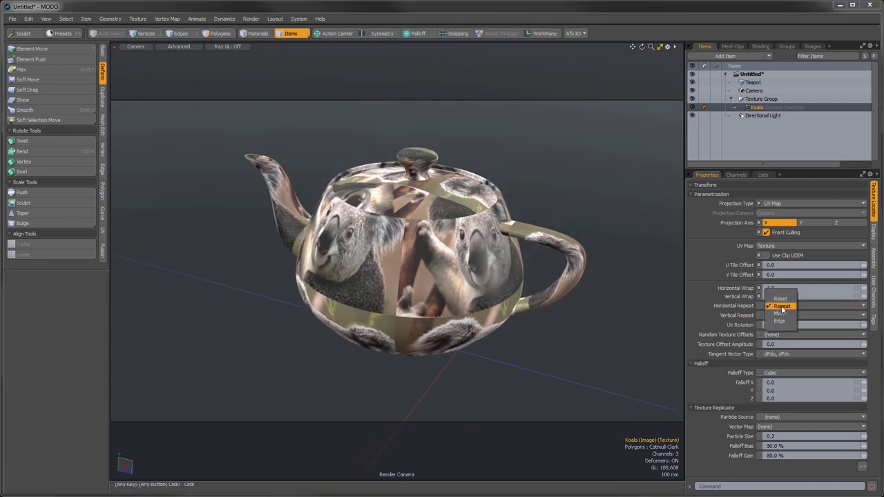
click(781, 305)
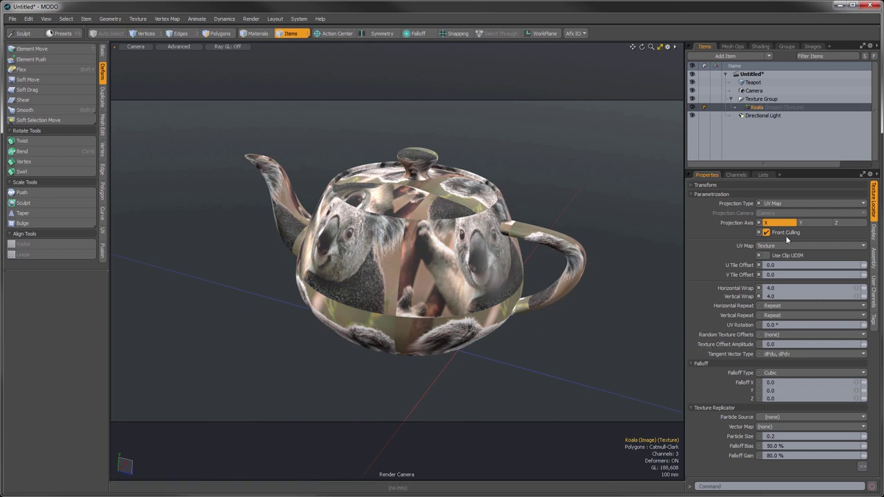
- Set the Koala texture's Projection Type to Planar and move its locator to about -164 mm in Y and -437 mm in Z
click(780, 203)
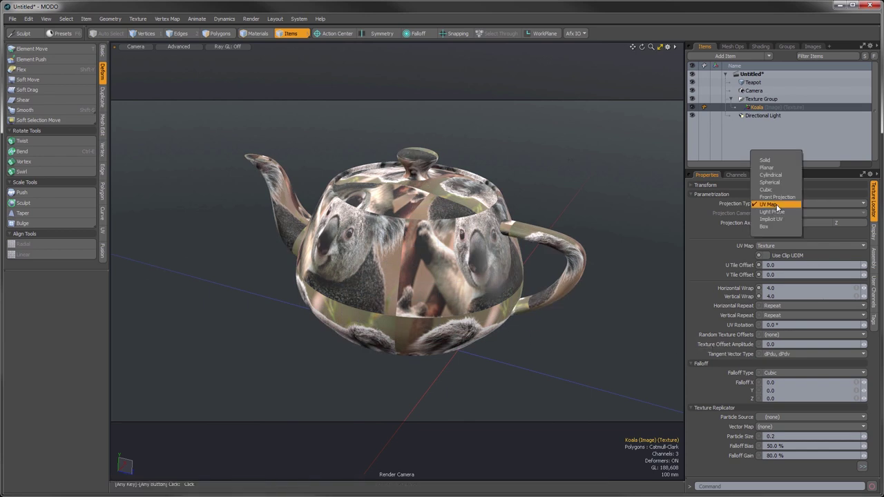
click(768, 167)
alt+drag(408, 288, 460, 241)
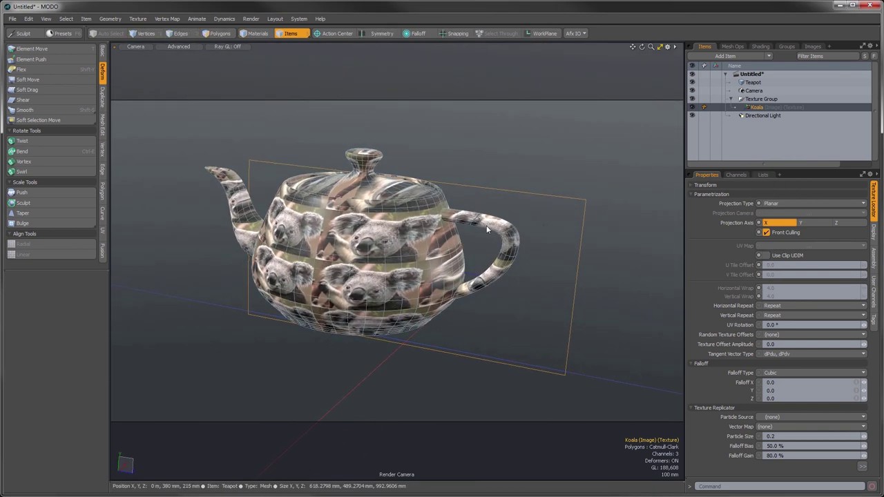
key(w)
drag(470, 209, 393, 295)
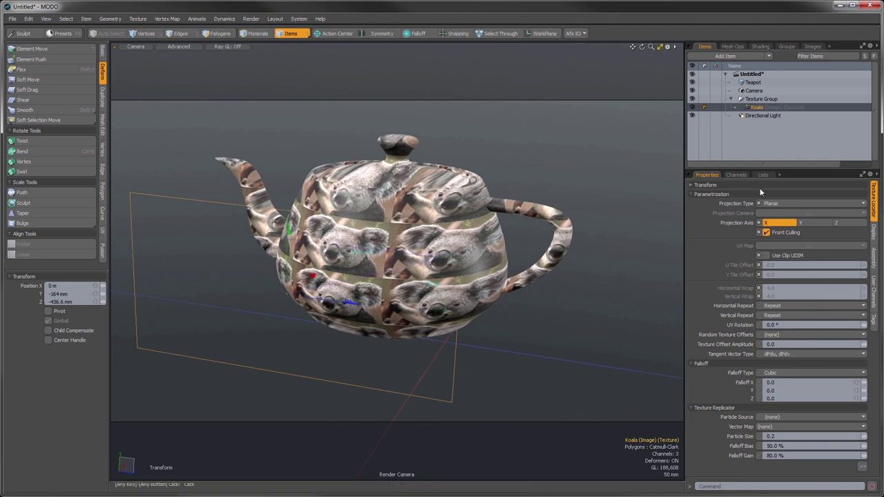
- From the Shader Tree, set the Koala texture locator to UV Map projection with Horizontal and Vertical Wrap at 1.0
click(757, 99)
click(755, 107)
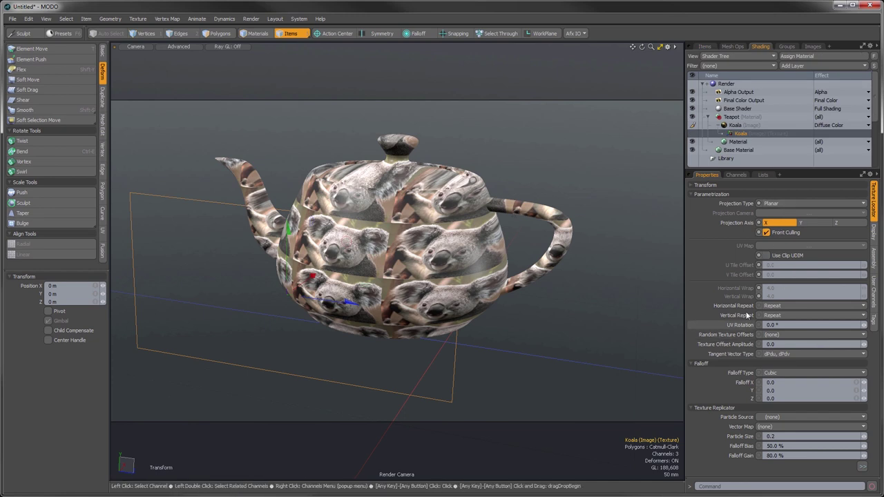
click(776, 202)
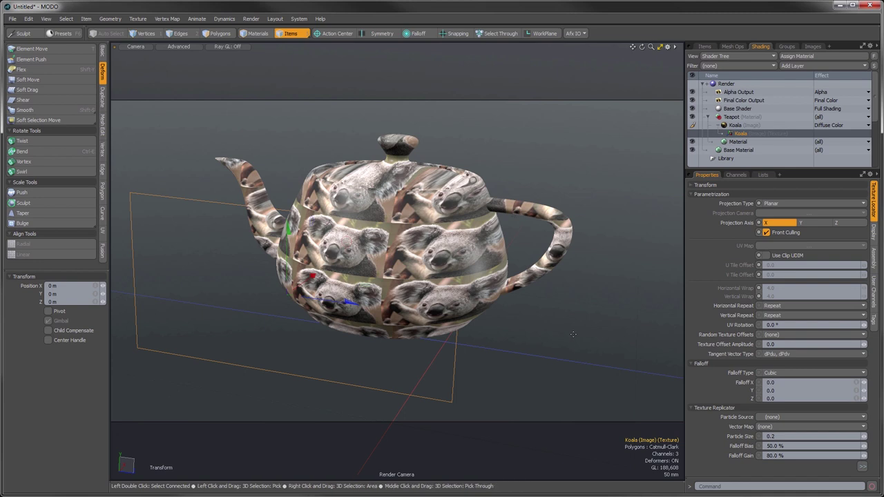
click(776, 204)
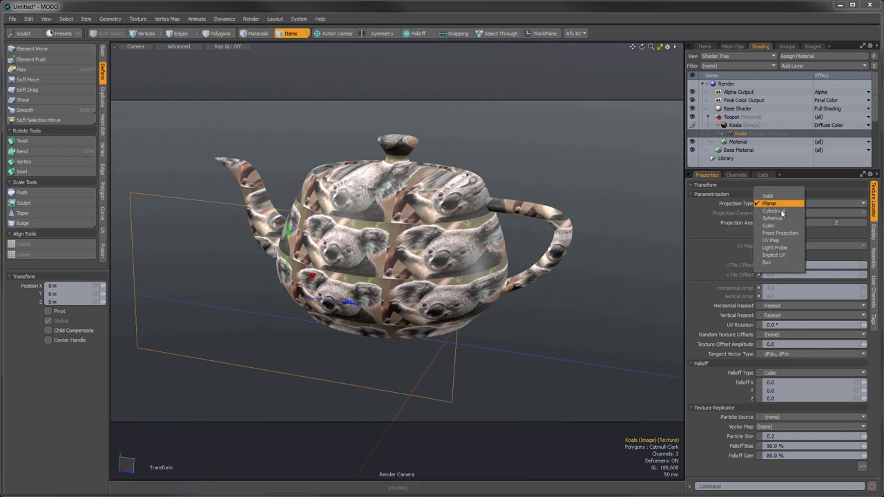
click(781, 241)
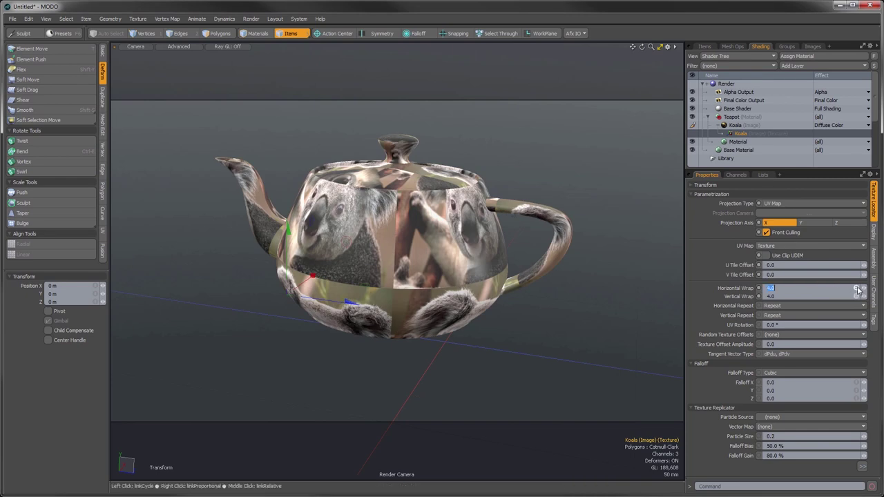
key(Return)
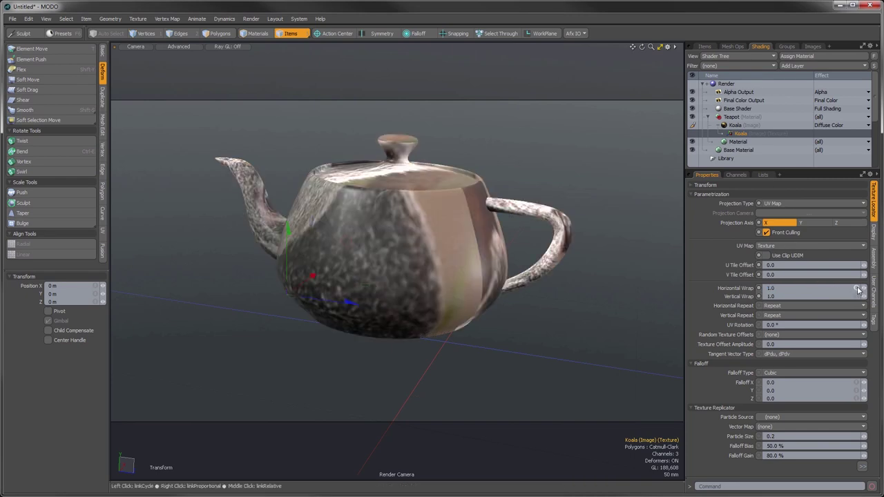
- Switch the Koala texture's Projection Type from UV Map back to Planar
click(779, 203)
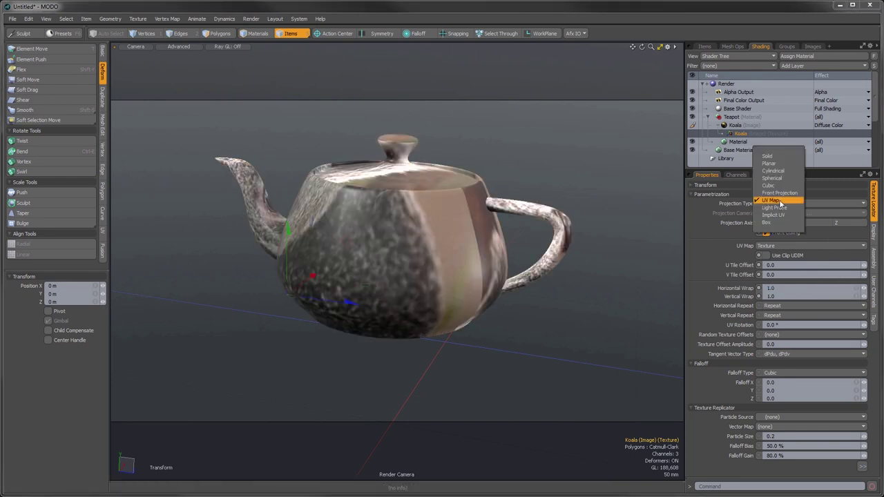
click(769, 164)
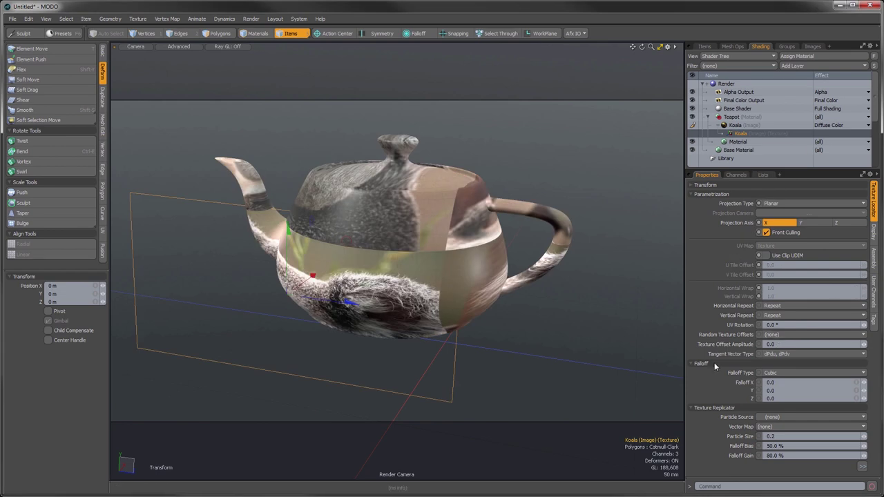
alt+drag(428, 270, 417, 271)
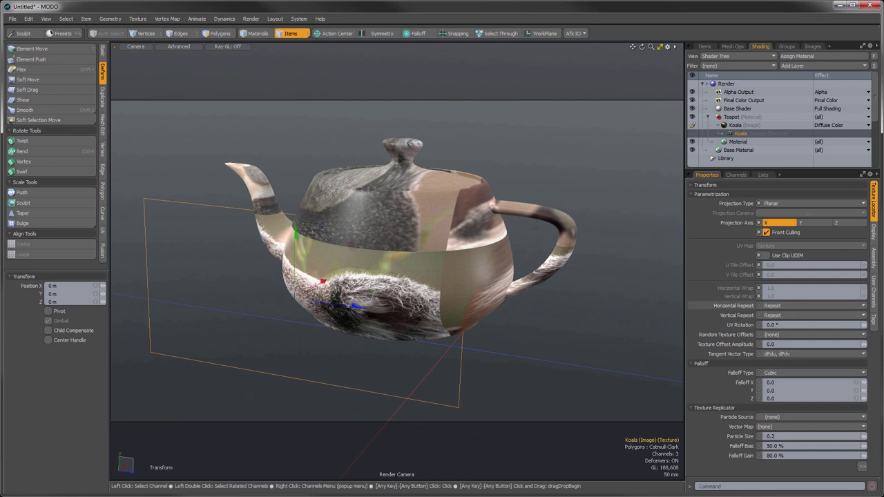
alt+drag(319, 278, 315, 265)
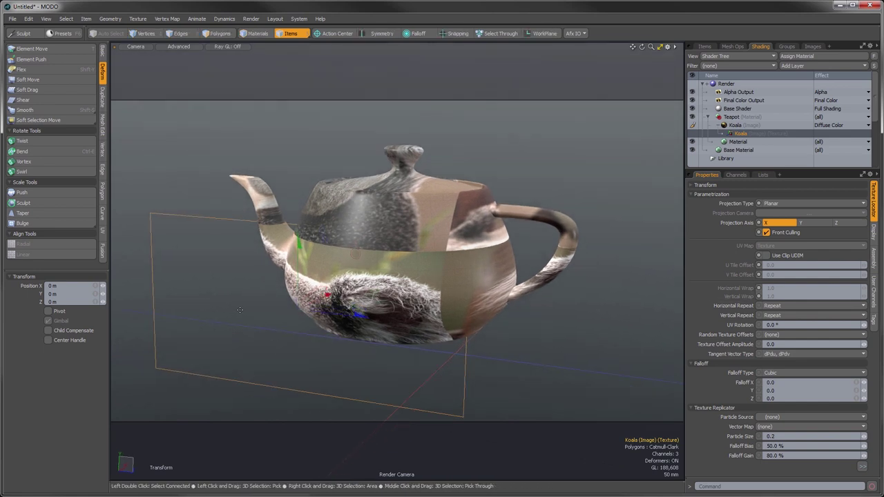
alt+shift+drag(476, 318, 633, 303)
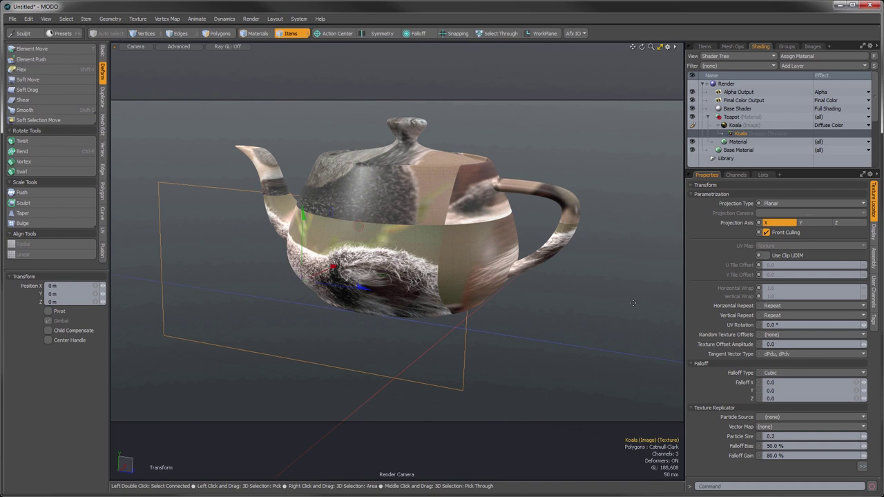
- Set both Horizontal Repeat and Vertical Repeat of the planar Koala texture to Reset
click(774, 306)
click(775, 300)
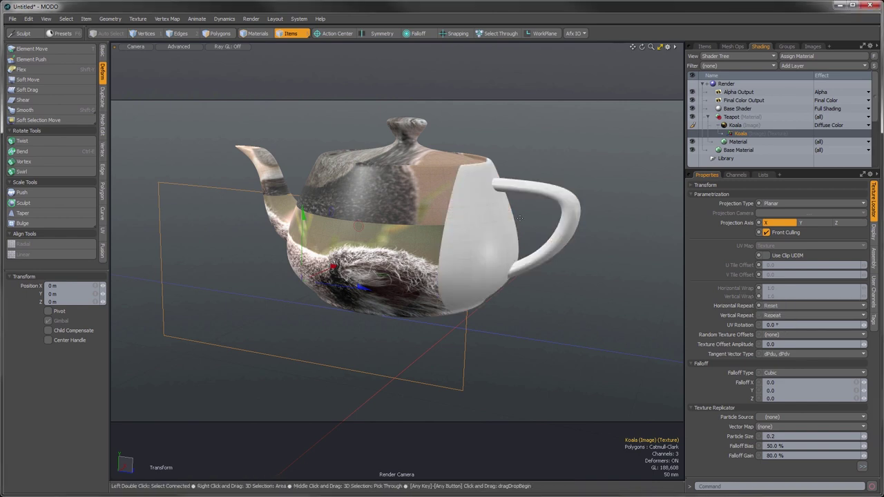
click(772, 315)
click(772, 307)
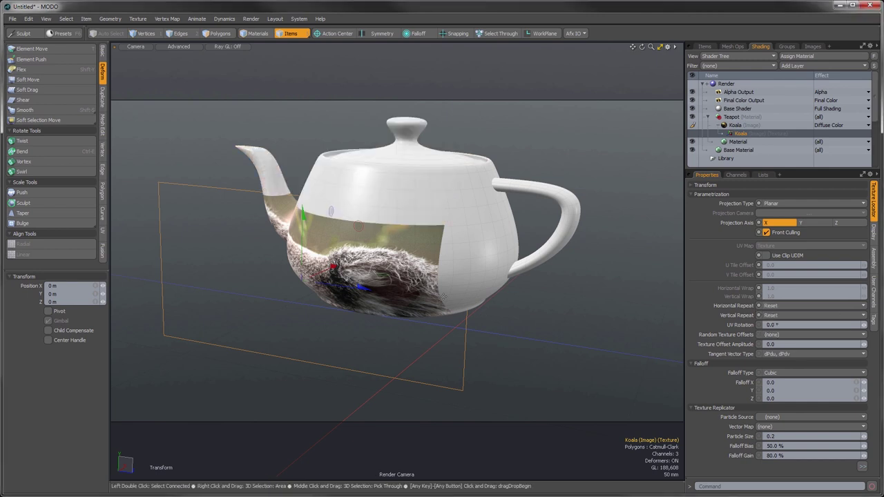
alt+drag(419, 373, 429, 363)
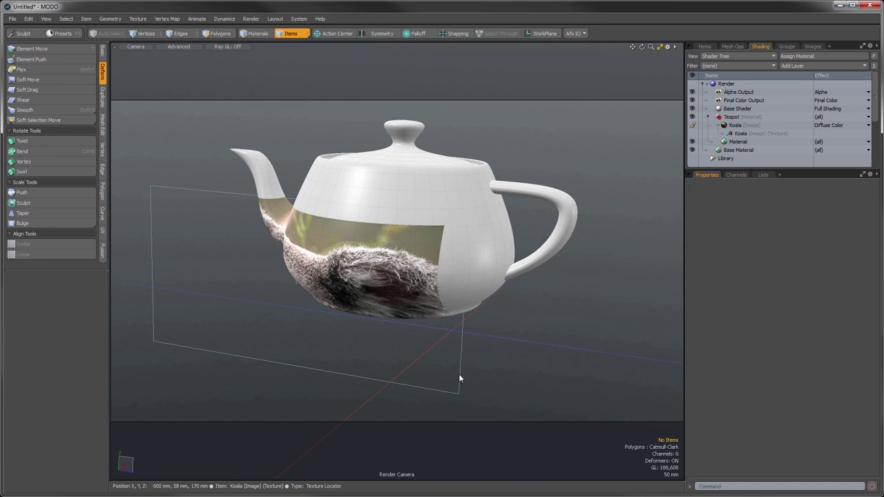
- Move the Koala texture locator over the teapot body and scale its planar projection down so the koala's head fits on the front
key(w)
drag(351, 257, 425, 211)
key(r)
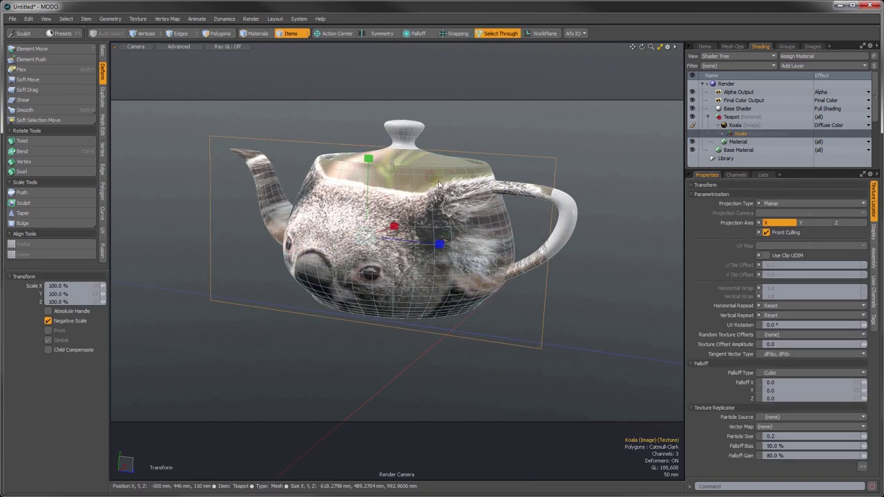
mouse_move(430, 177)
mouse_down()
mouse_move(382, 231)
mouse_move(299, 251)
mouse_up()
key(w)
key(space)
alt+drag(493, 350, 529, 296)
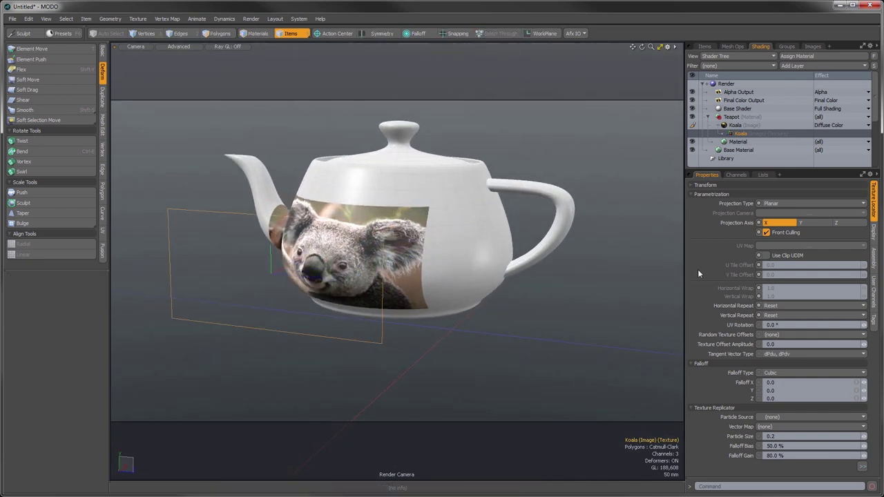
- Set the Koala texture's Horizontal Repeat and Vertical Repeat to Mirror
click(780, 305)
click(784, 320)
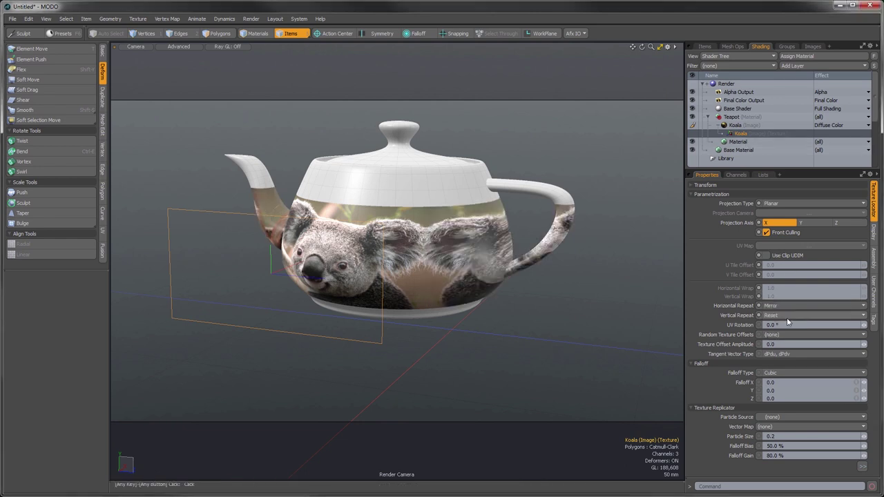
click(780, 316)
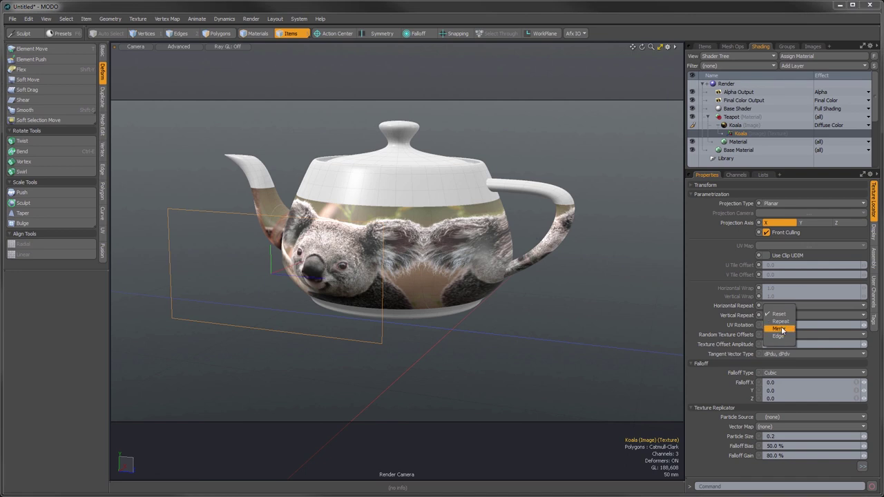
click(780, 329)
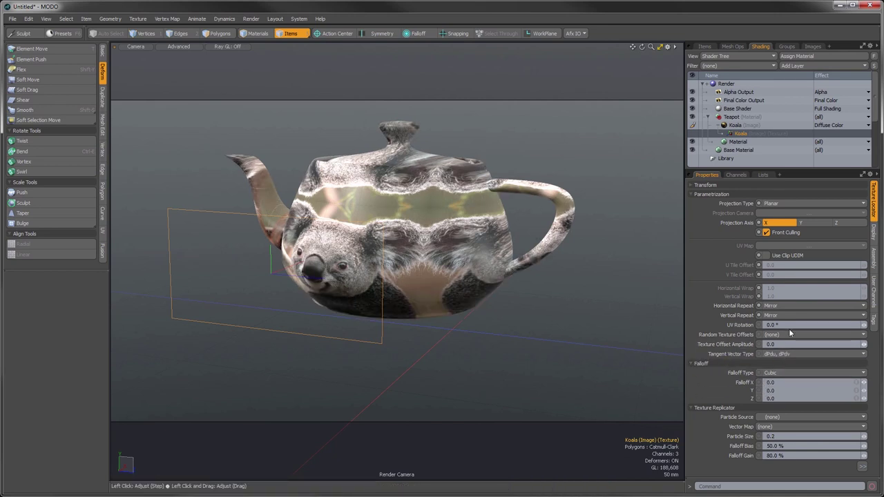
- Change the Koala texture's Horizontal Repeat and Vertical Repeat to Edge
click(782, 306)
click(783, 313)
click(784, 315)
click(784, 322)
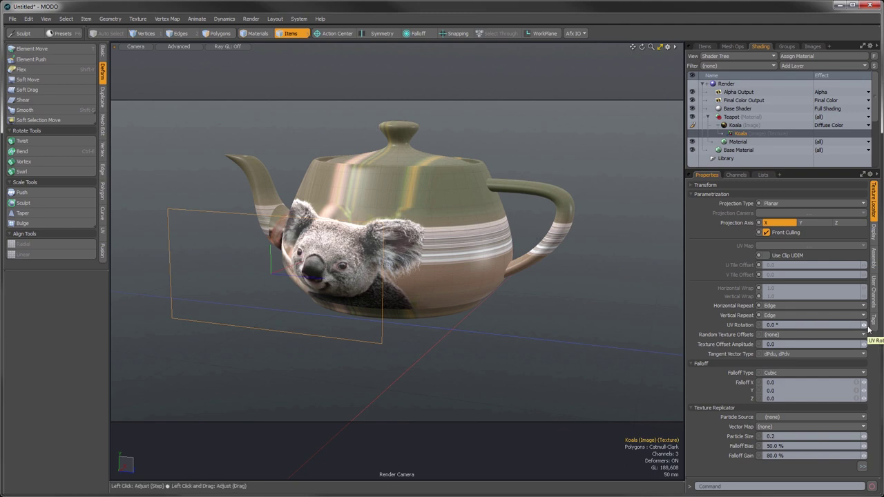
- Try a UV Rotation of about -3.4° on the planar Koala texture and switch its Projection Type to UV Map
mouse_move(864, 325)
mouse_down()
mouse_move(873, 325)
mouse_move(863, 318)
mouse_up()
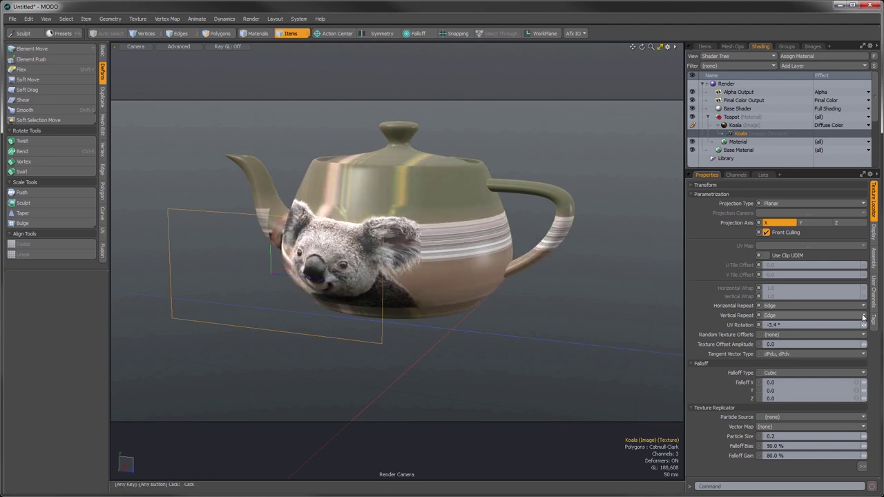
click(798, 203)
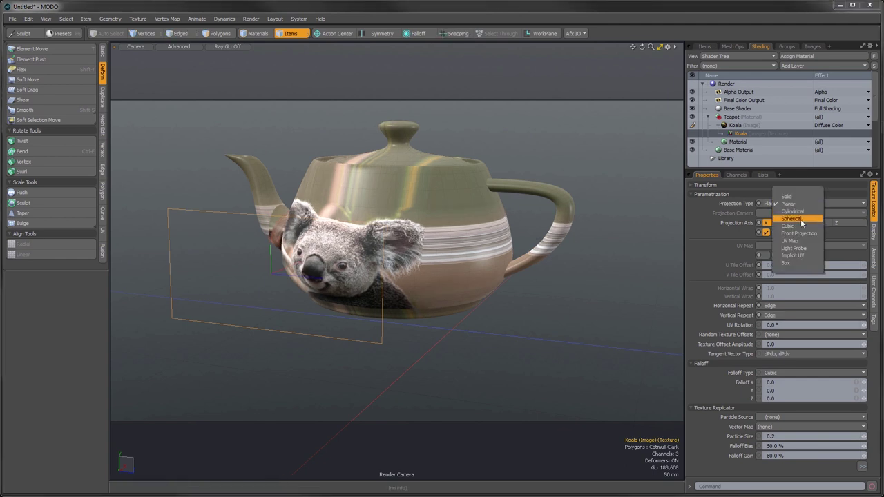
click(797, 240)
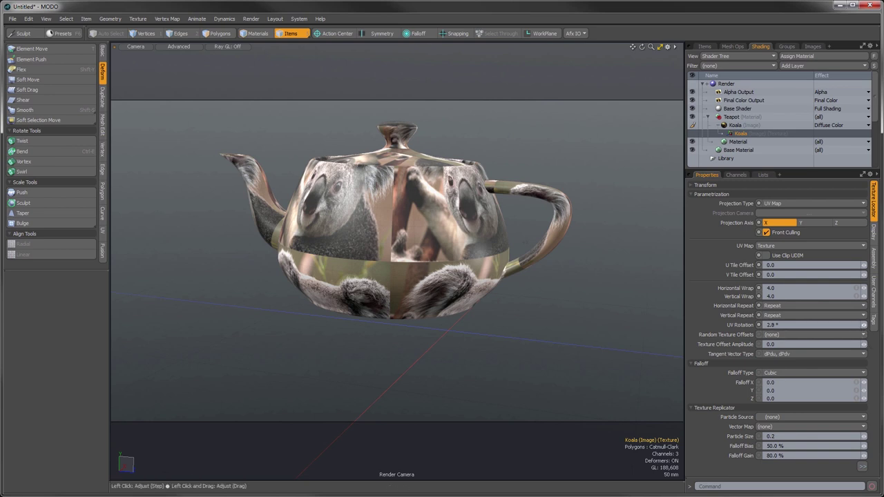
- Open a render preview of the teapot and adjust the Koala texture's UV Rotation to about 30.4°
alt+drag(538, 290, 498, 286)
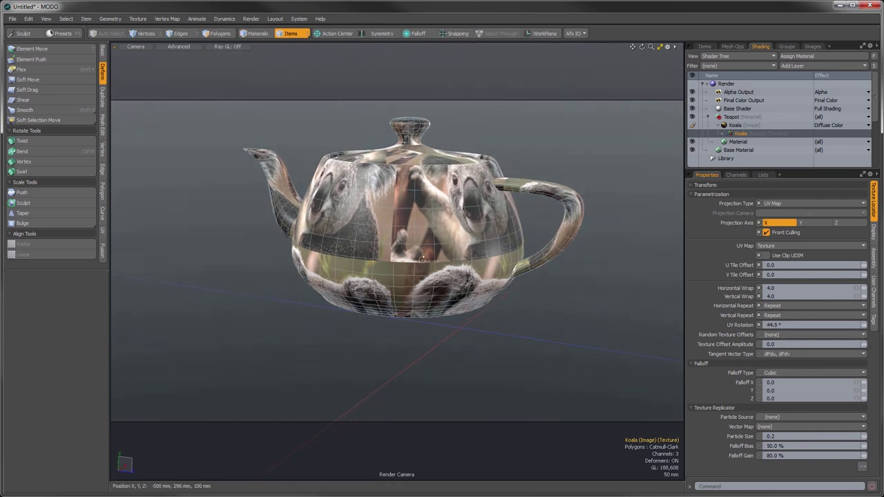
key(F8)
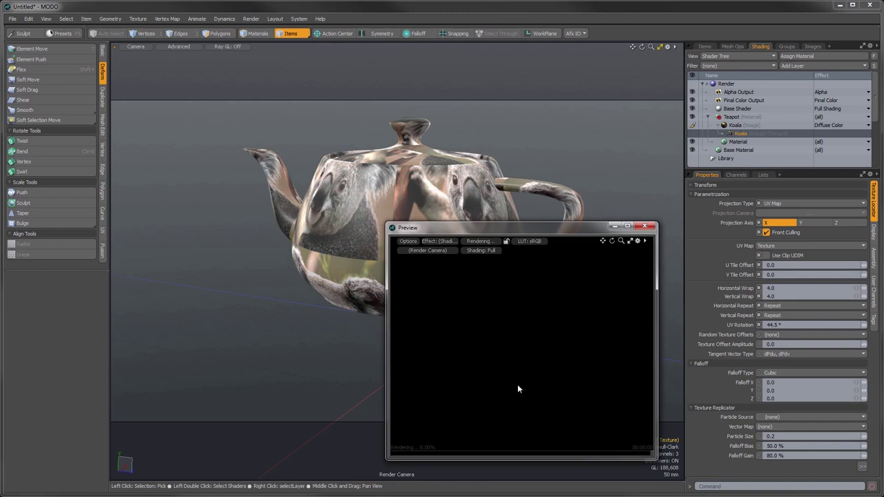
ctrl+alt+drag(483, 341, 540, 349)
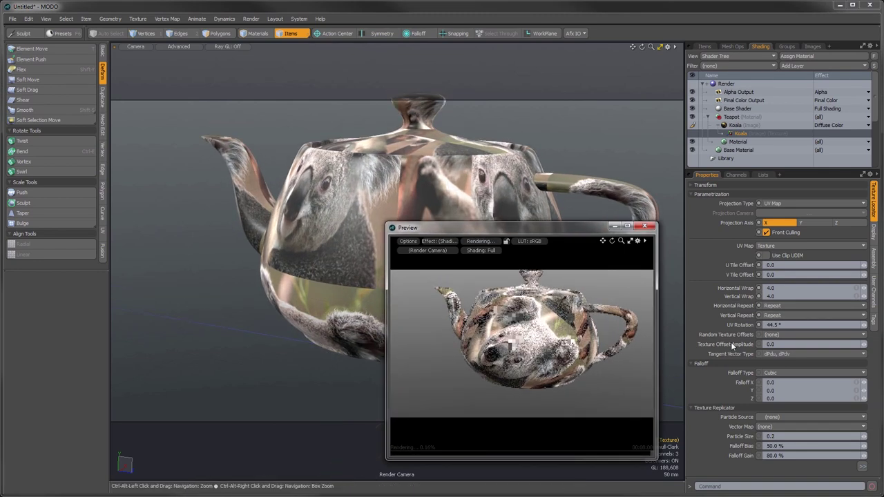
mouse_move(858, 325)
mouse_down()
mouse_move(873, 325)
mouse_move(848, 325)
mouse_up()
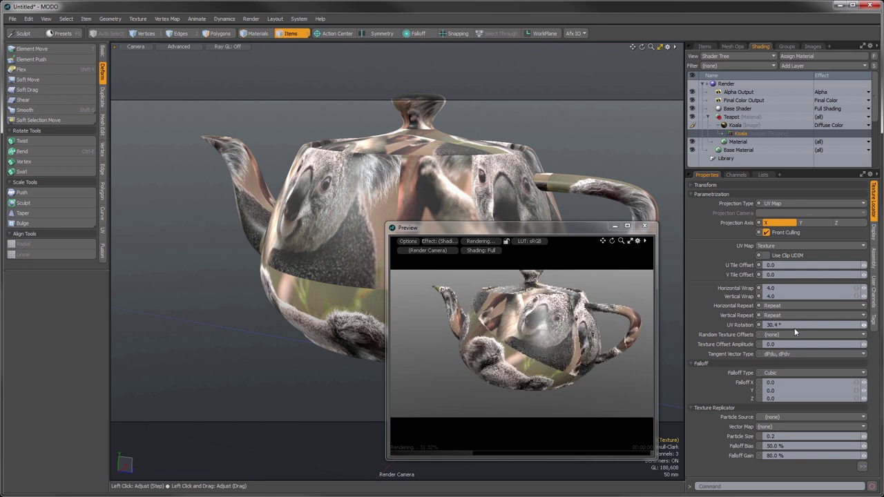
- Close the render preview and select the Teapot mesh in the item list
click(644, 228)
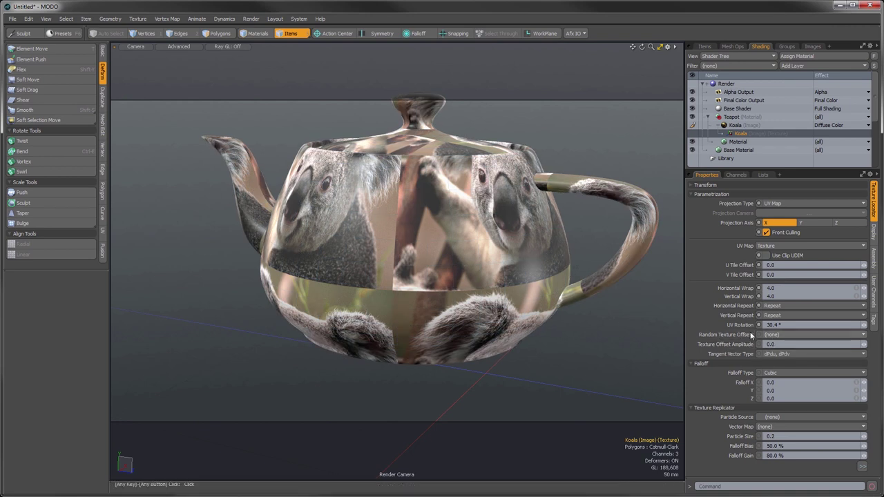
ctrl+alt+drag(532, 301, 456, 266)
alt+drag(456, 266, 613, 136)
click(704, 46)
alt+shift+drag(560, 260, 494, 268)
click(752, 82)
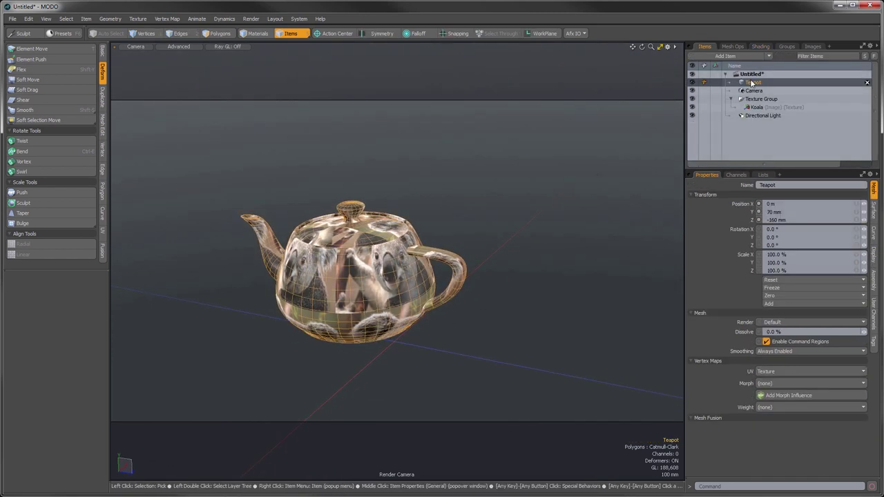
right_click(714, 84)
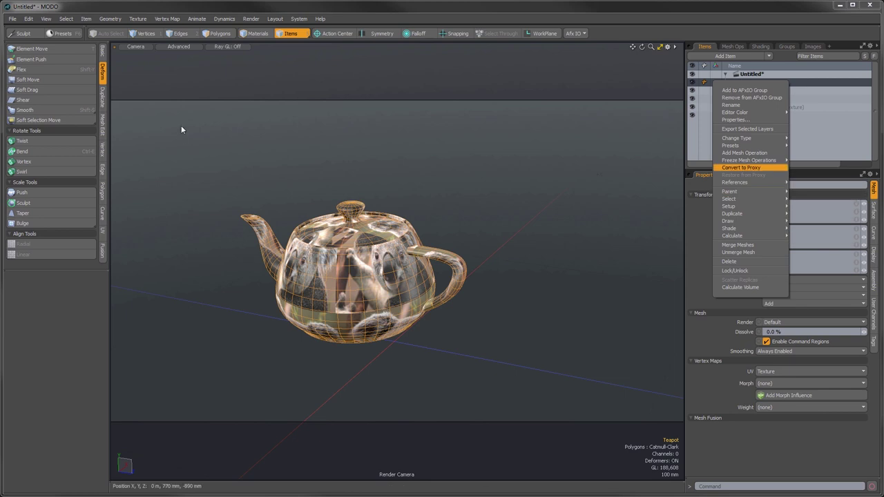
click(307, 149)
alt+shift+drag(334, 232, 285, 265)
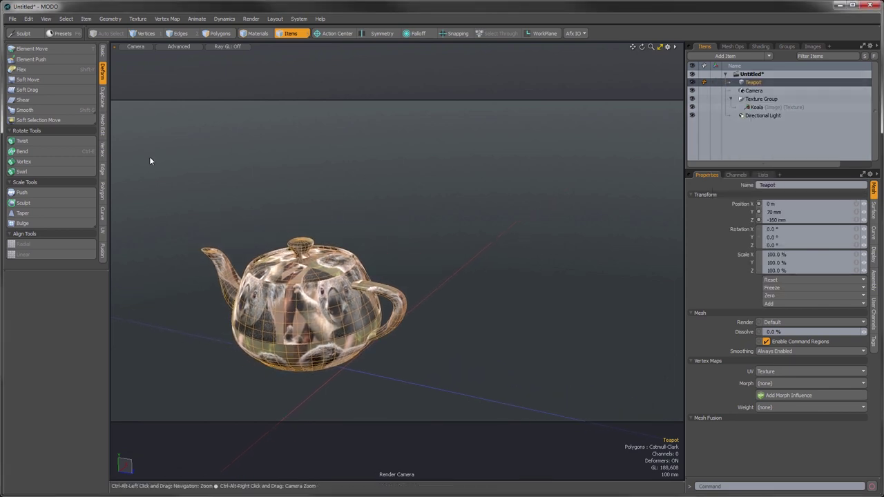
- Duplicate the Teapot mesh with the Array tool
click(103, 97)
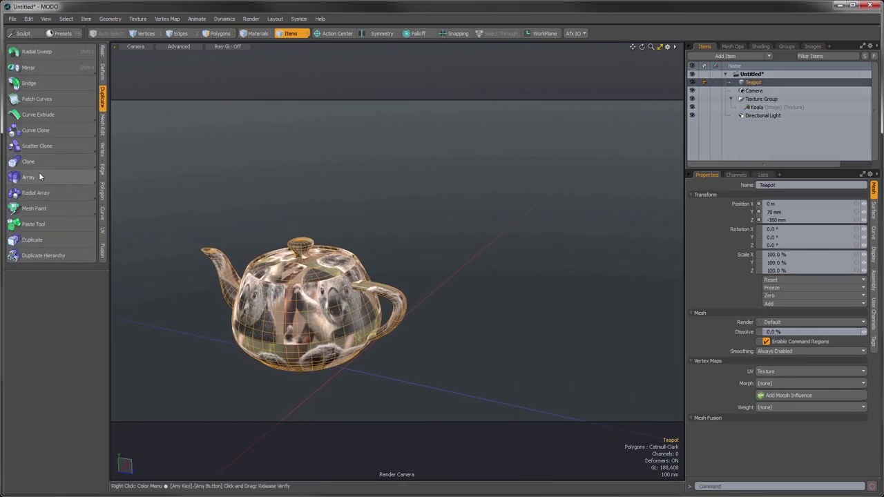
click(38, 174)
click(377, 306)
ctrl+alt+drag(377, 306, 258, 287)
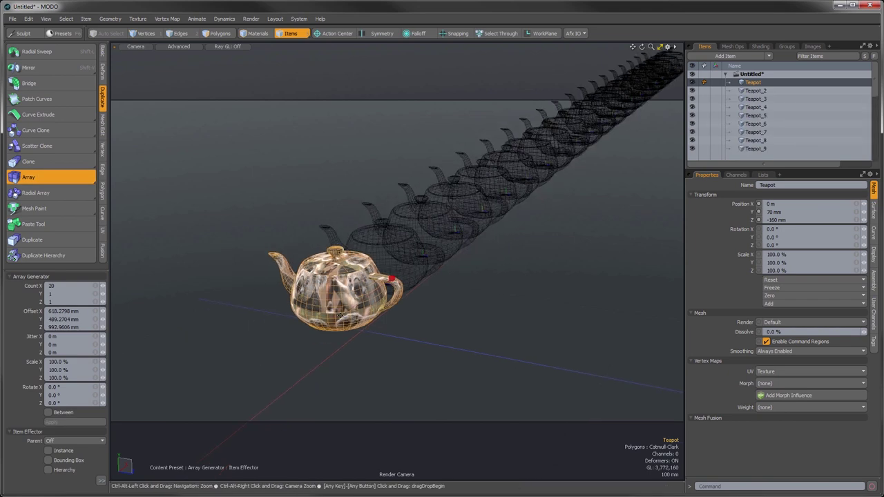
alt+shift+drag(340, 315, 327, 315)
- Set the teapot array's counts to X 1, Y 3 and Z 4, finish the tool and clear the selection
click(61, 286)
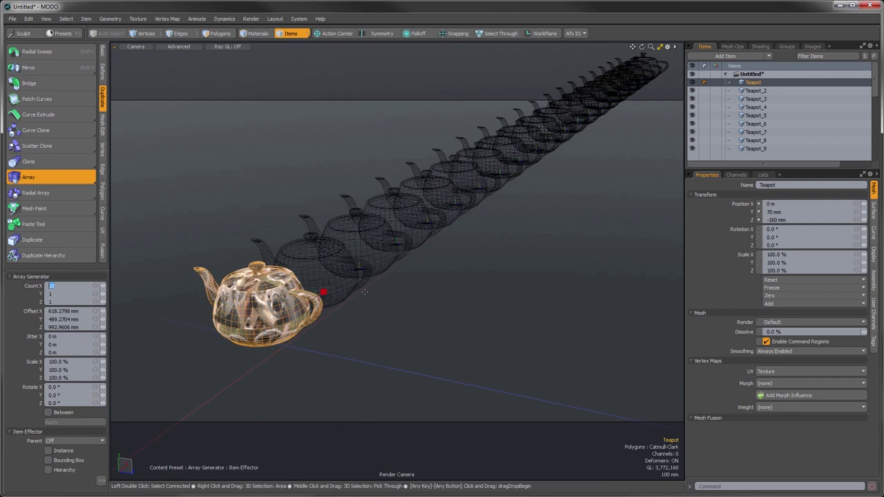
text(1)
key(Tab)
text(3)
key(Tab)
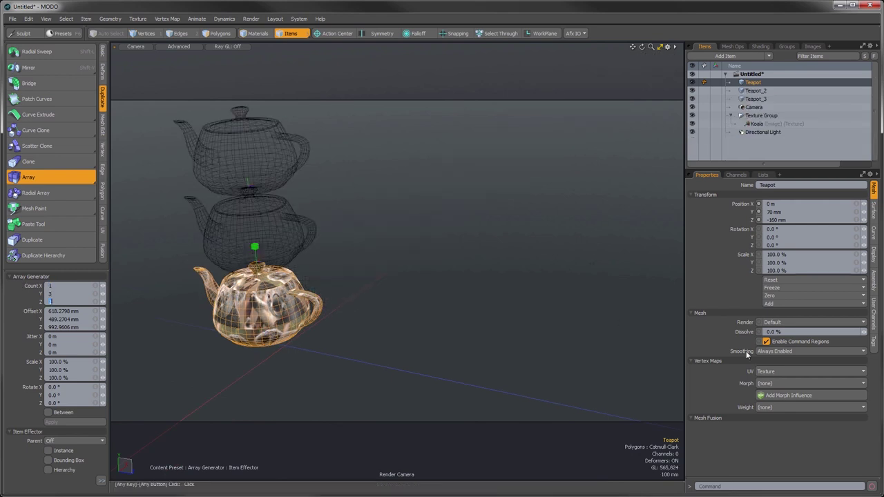
text(4)
key(Tab)
mouse_move(411, 270)
ctrl+alt+mouse_down()
mouse_move(401, 266)
mouse_move(420, 277)
ctrl+alt+mouse_up()
alt+shift+drag(373, 263, 366, 266)
click(230, 342)
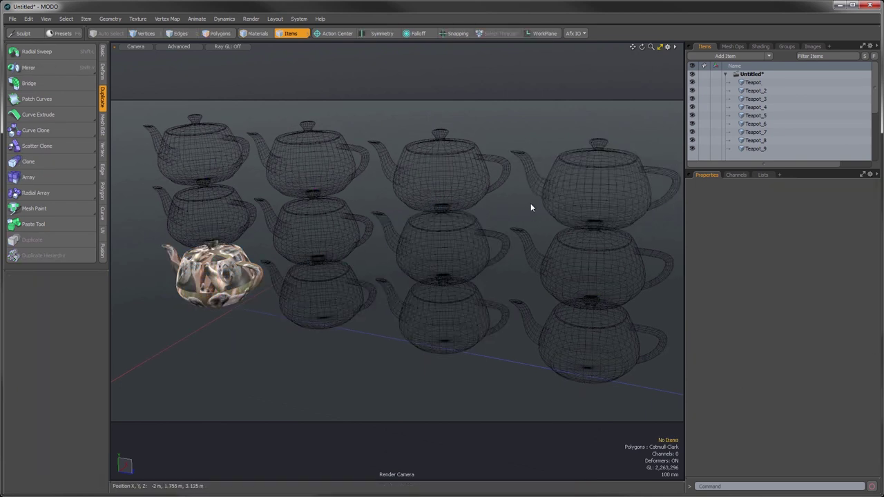
- Open an enlarged render preview showing all the arrayed teapots
key(F9)
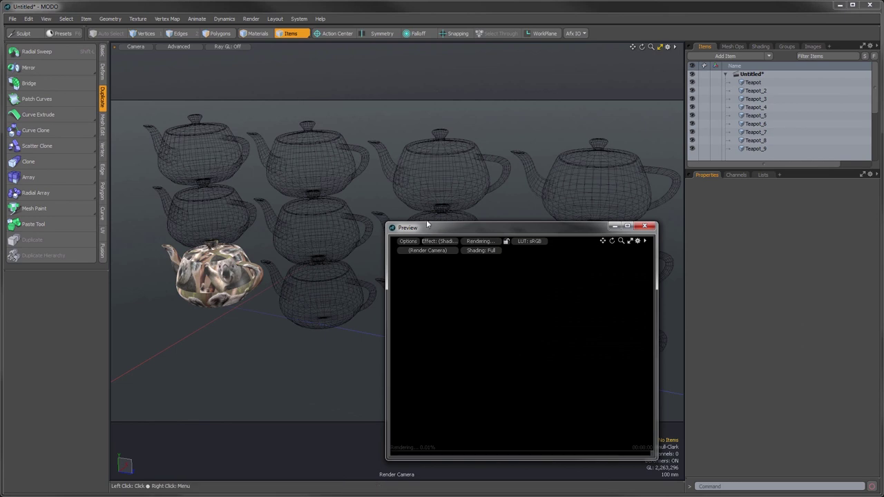
drag(418, 228, 198, 79)
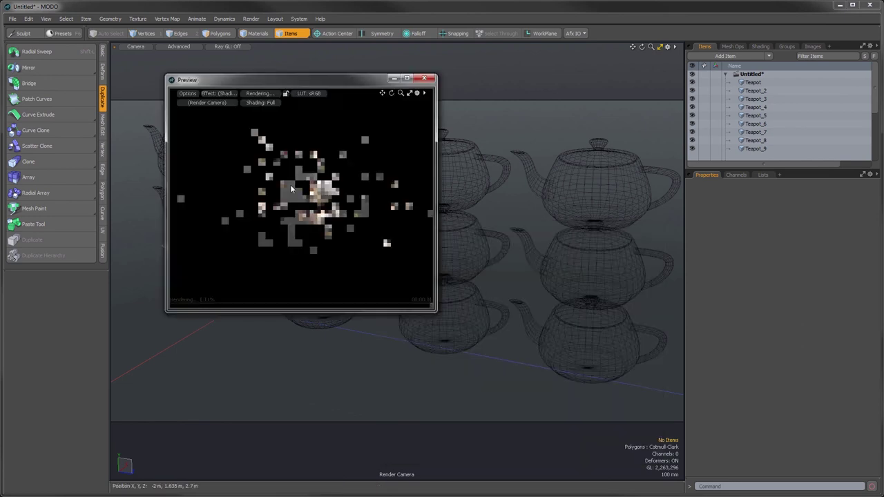
drag(438, 312, 693, 482)
drag(479, 81, 374, 64)
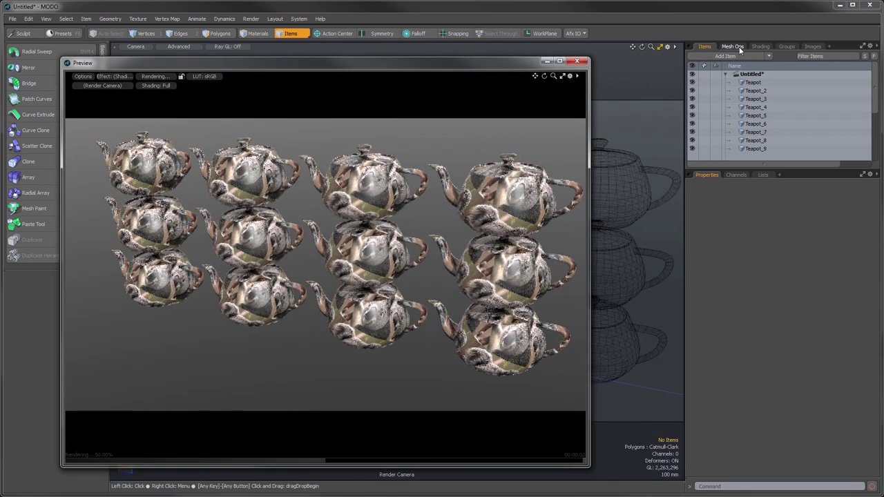
- Try a linked Horizontal and Vertical Wrap of 10 on the Koala texture locator and reduce both to 1
click(759, 46)
click(729, 134)
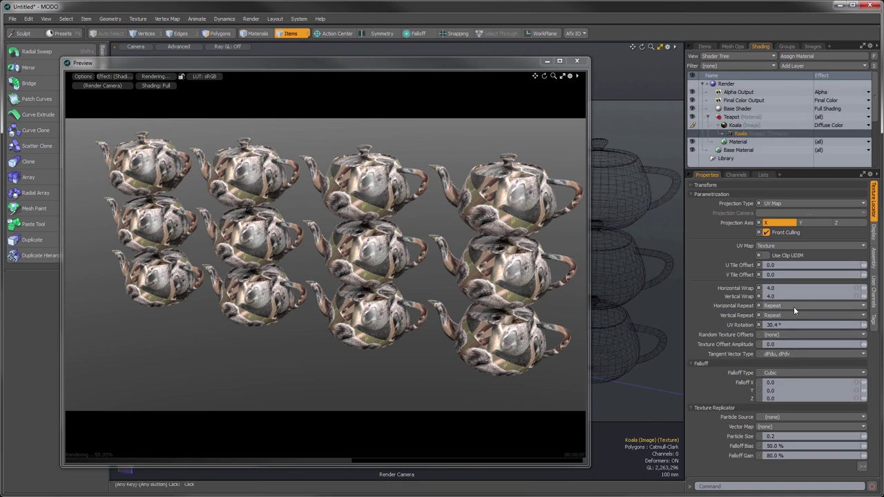
click(856, 289)
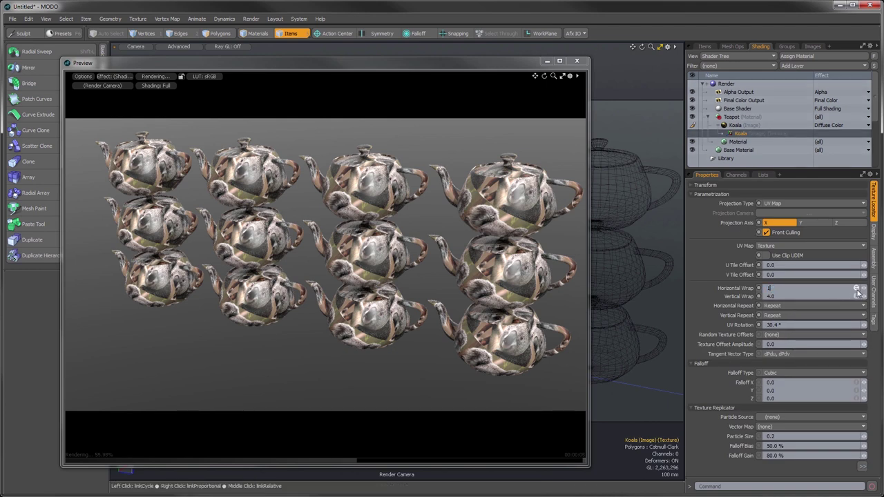
text(10)
key(Return)
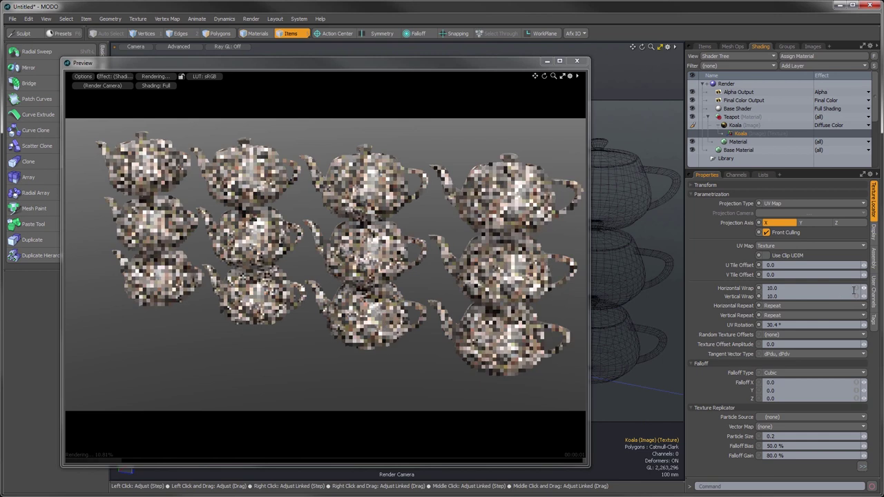
text(1)
key(Return)
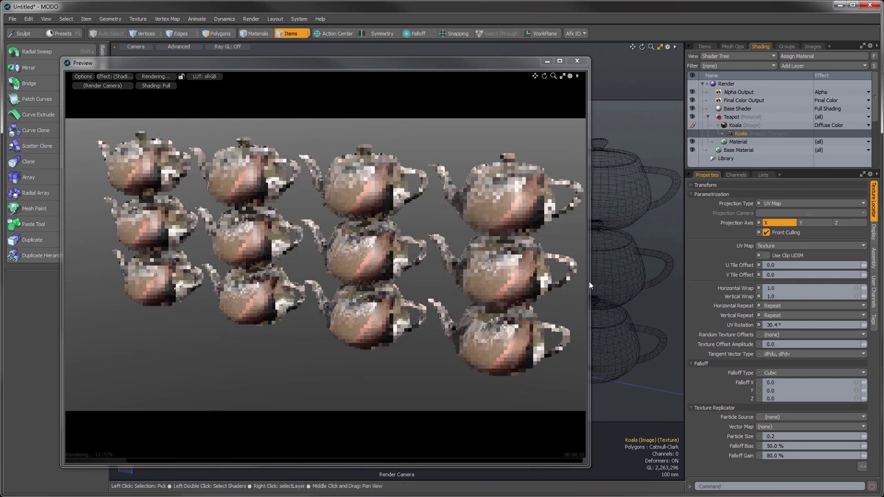
- Set the Koala texture's Random Texture Offsets to Surfaces and its Texture Offset Amplitude to about 96.3
click(777, 334)
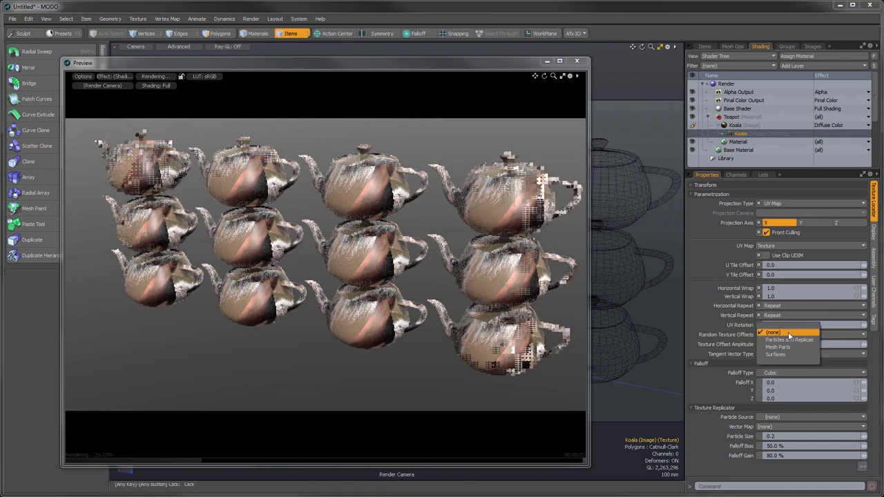
click(775, 353)
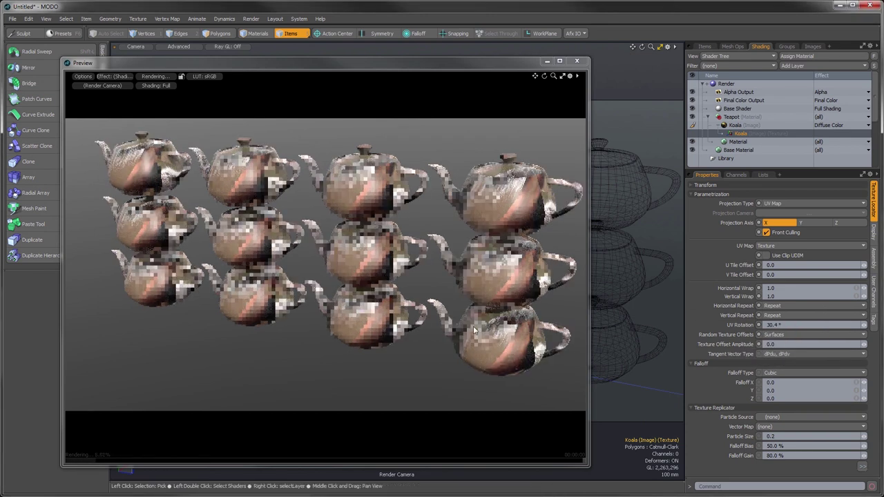
click(785, 334)
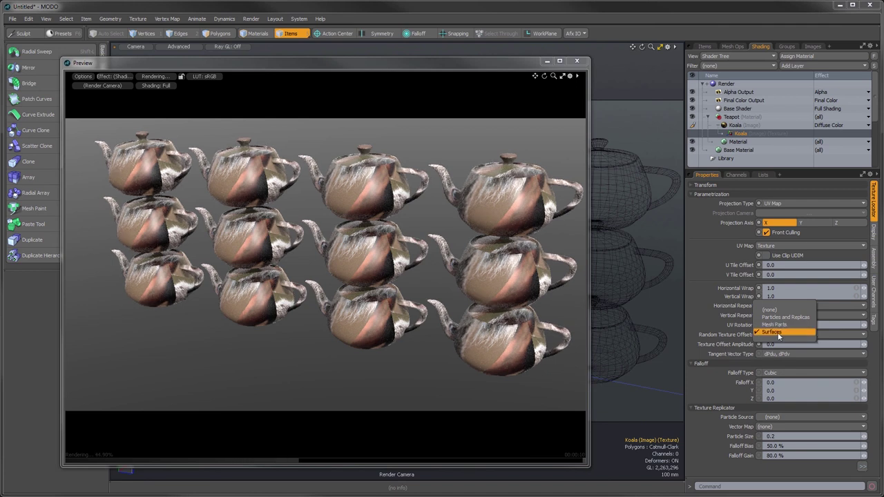
click(775, 332)
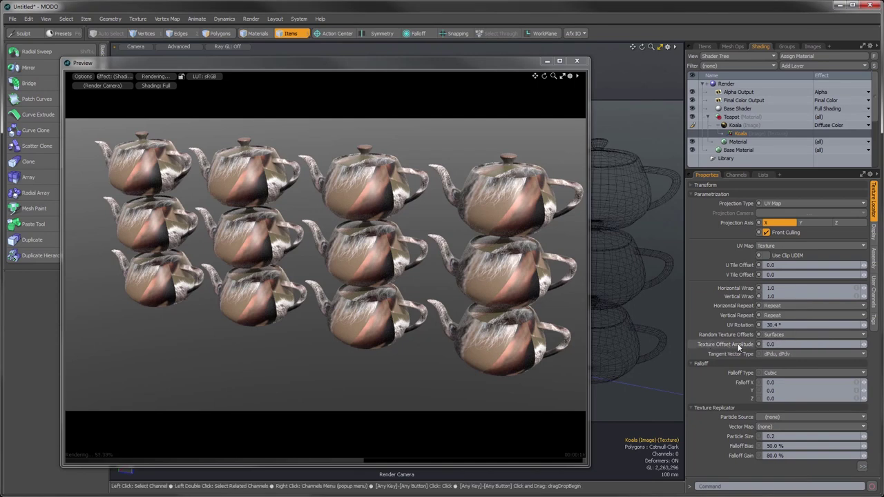
drag(863, 344, 883, 344)
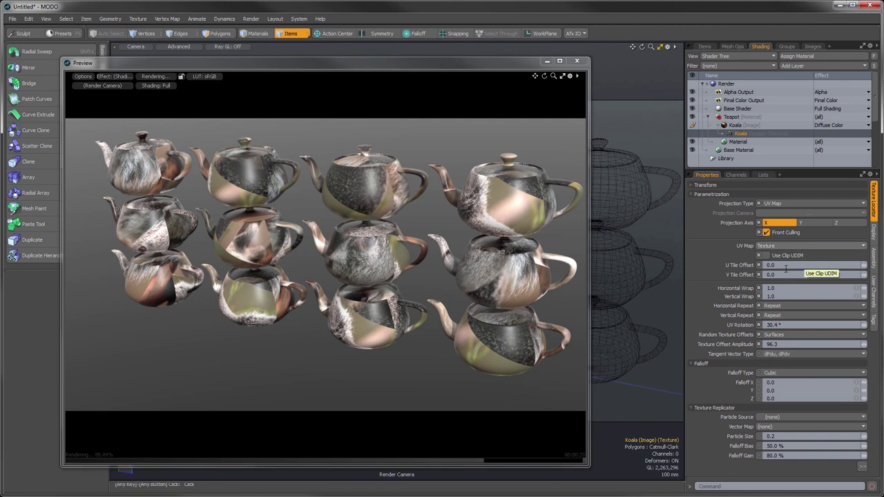
- Examine the Koala texture's Tangent Vector Type options and close the render preview
click(788, 354)
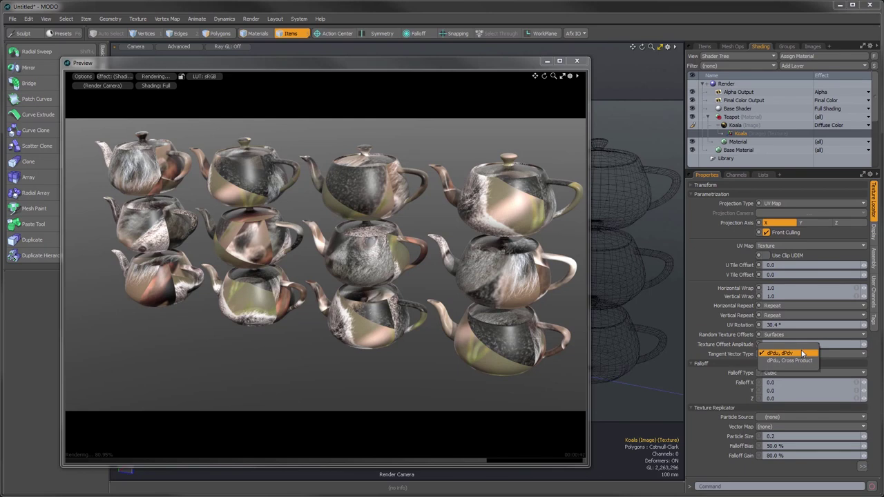
click(873, 350)
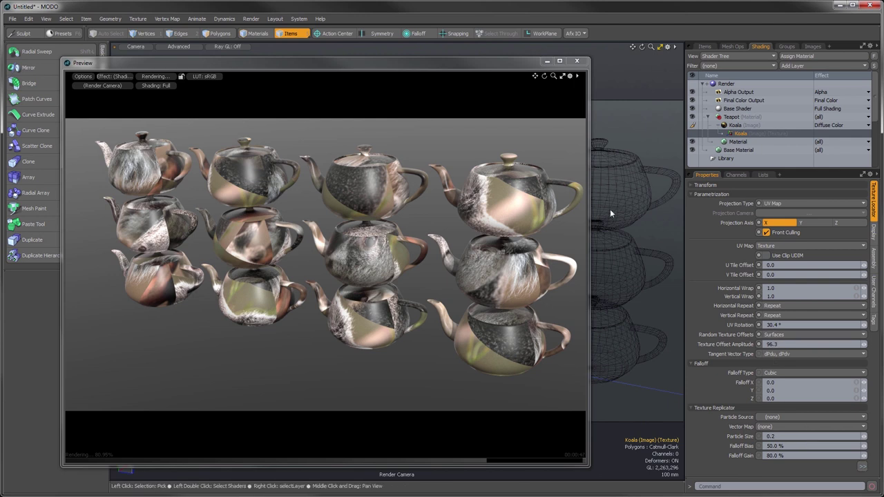
click(573, 62)
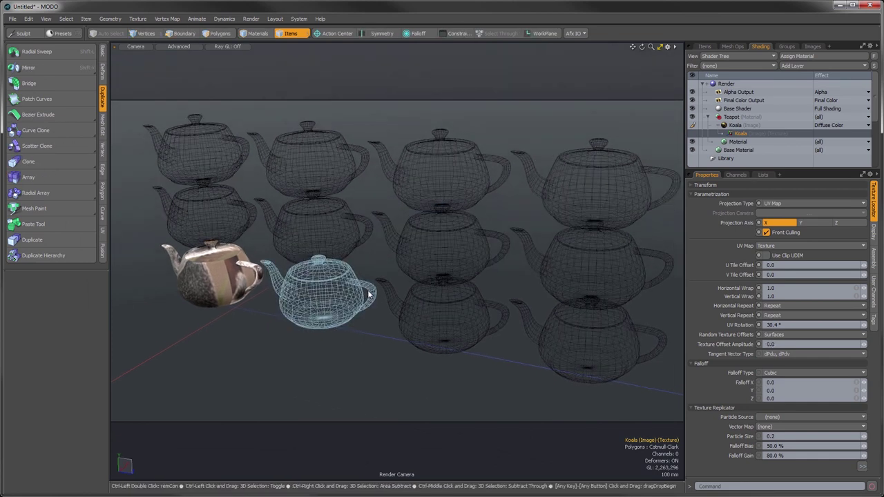
- Undo the random offset, wrap and array changes back to the single selected teapot
key(ctrl+z)
key(ctrl+z)
key(ctrl+z)
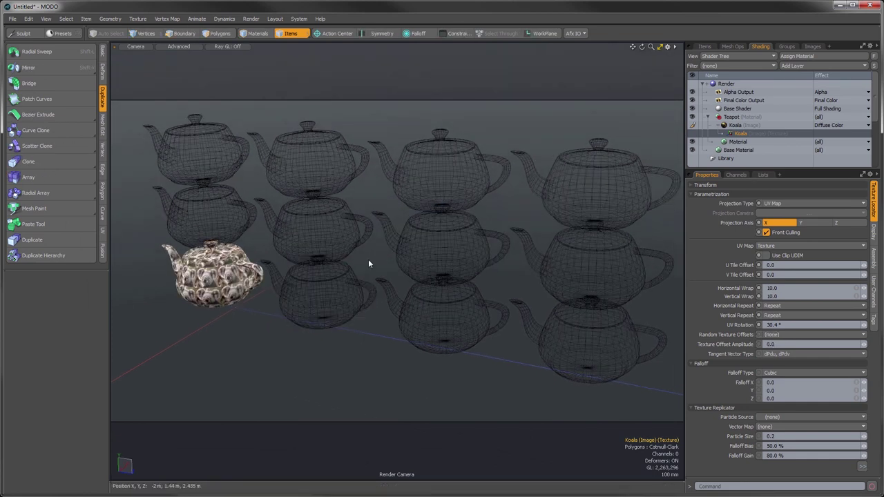
key(ctrl+z)
key(ctrl+z)
key(ctrl+z)
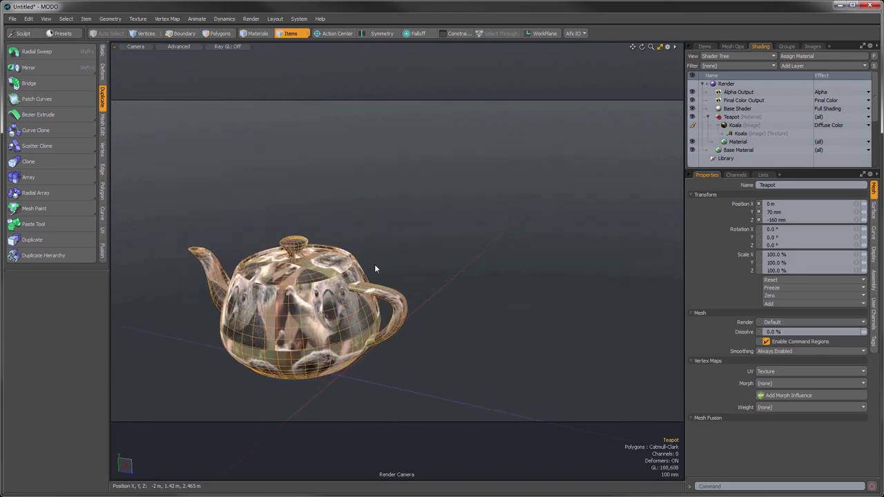
ctrl+alt+drag(375, 265, 489, 277)
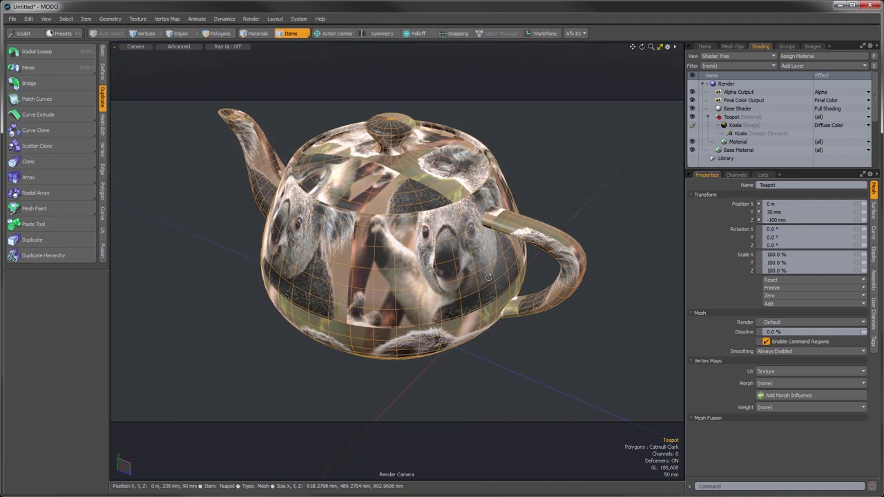
- Select the Koala texture locator and examine its Falloff and Texture Replicator settings
click(756, 133)
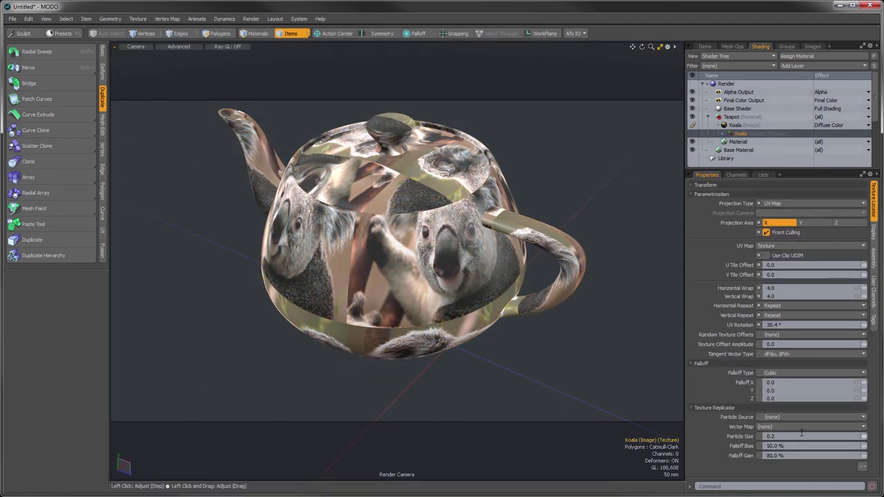
scroll(432, 240, down, 2)
alt+drag(432, 240, 404, 262)
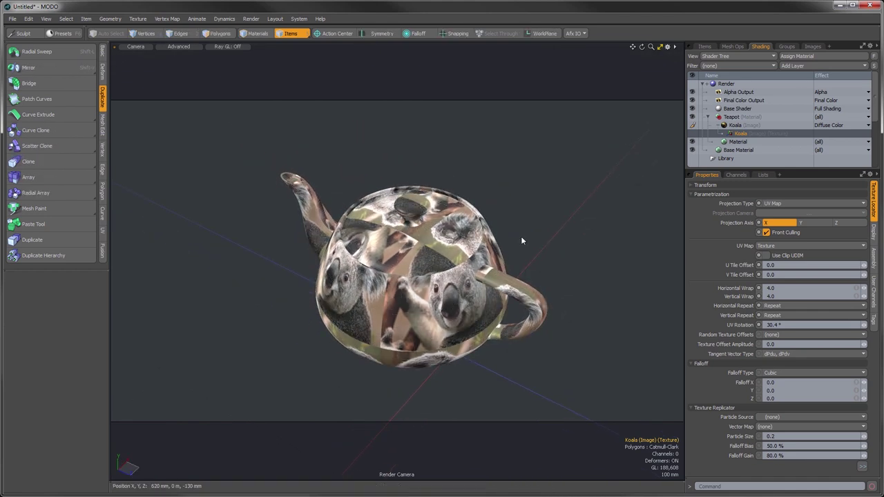
- Add a plane primitive to the scene as a separate mesh item beneath the teapot
click(705, 46)
click(752, 83)
mouse_move(407, 255)
alt+mouse_down()
mouse_move(407, 246)
mouse_move(409, 273)
alt+mouse_up()
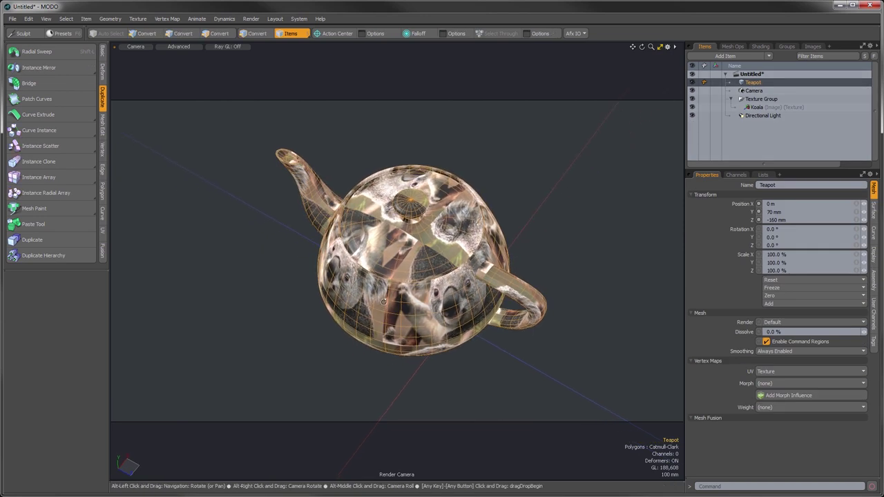
click(85, 19)
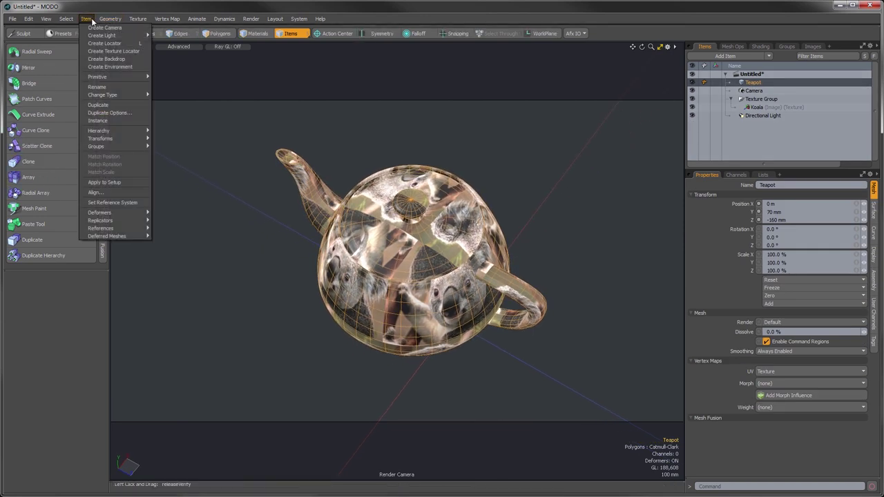
mouse_move(97, 77)
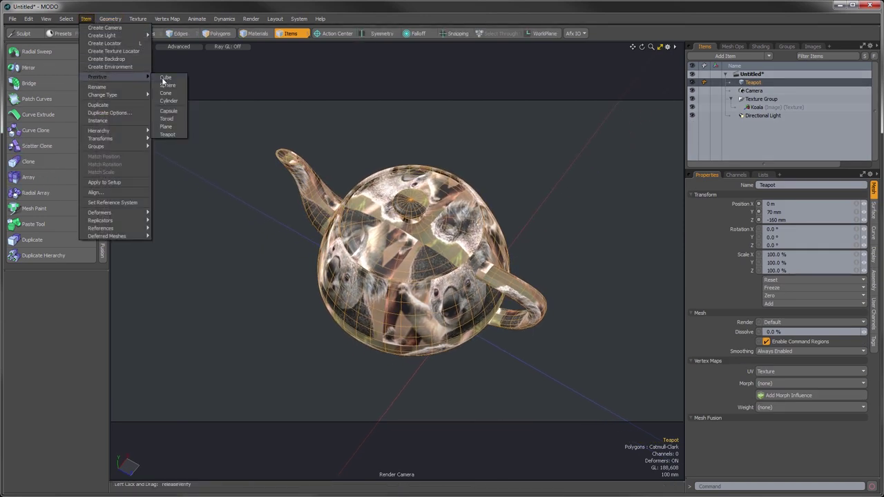
click(171, 127)
ctrl+alt+drag(481, 319, 398, 282)
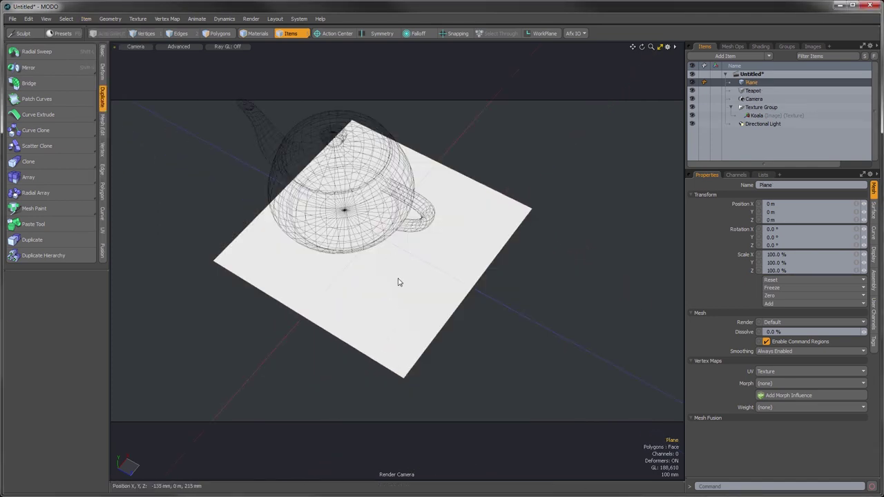
- Assign the existing Teapot material to the plane's polygon so it carries the Koala image
key(3)
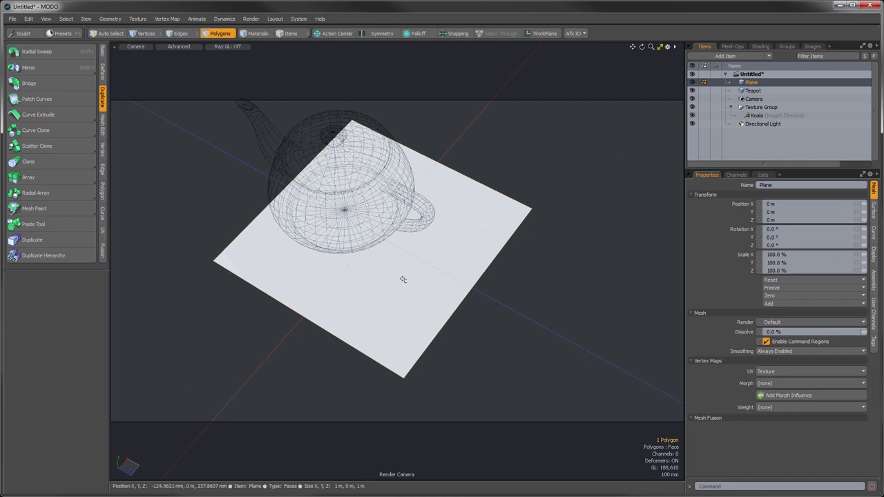
key(m)
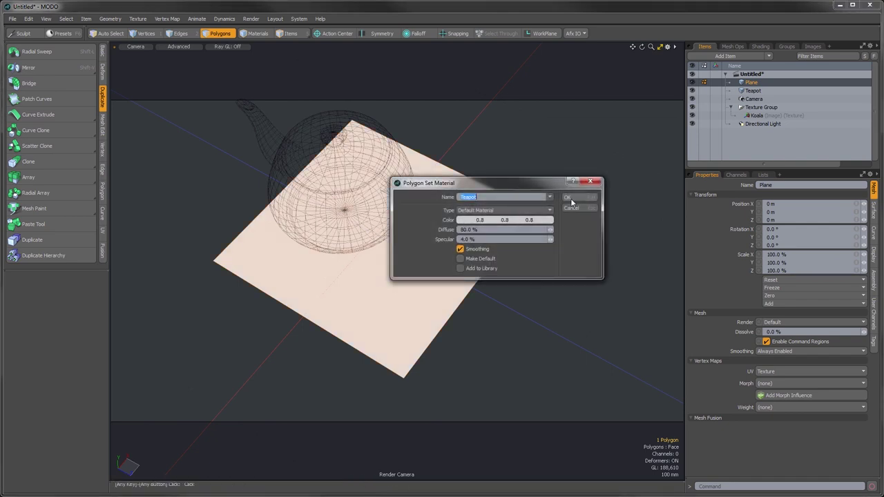
click(571, 198)
alt+drag(315, 365, 489, 370)
ctrl+alt+drag(450, 271, 626, 195)
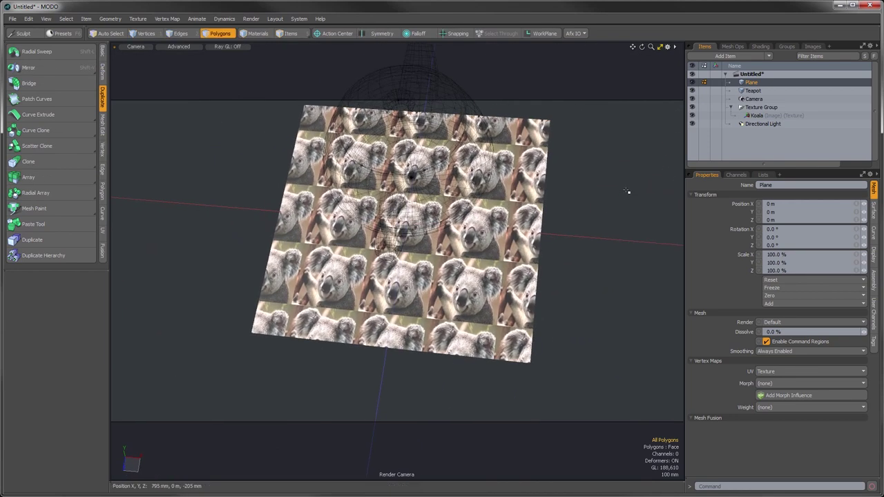
- Open the render preview and hide the teapot so only the textured plane is rendered
key(F8)
click(323, 268)
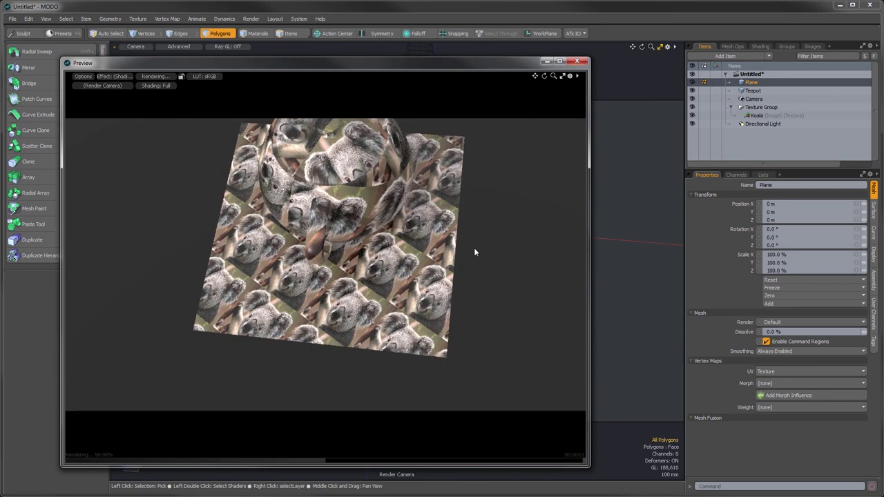
click(692, 90)
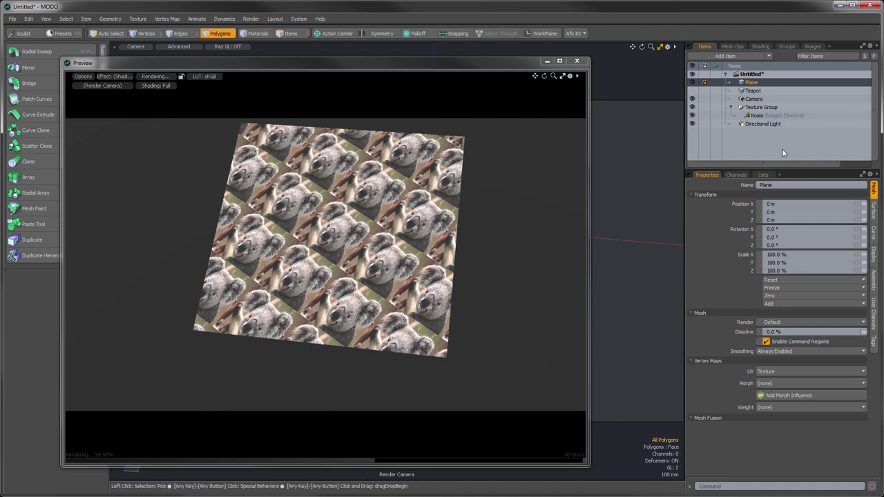
- Select the Koala texture locator in the Shader Tree and set its horizontal and vertical wrap to 1.0
click(759, 47)
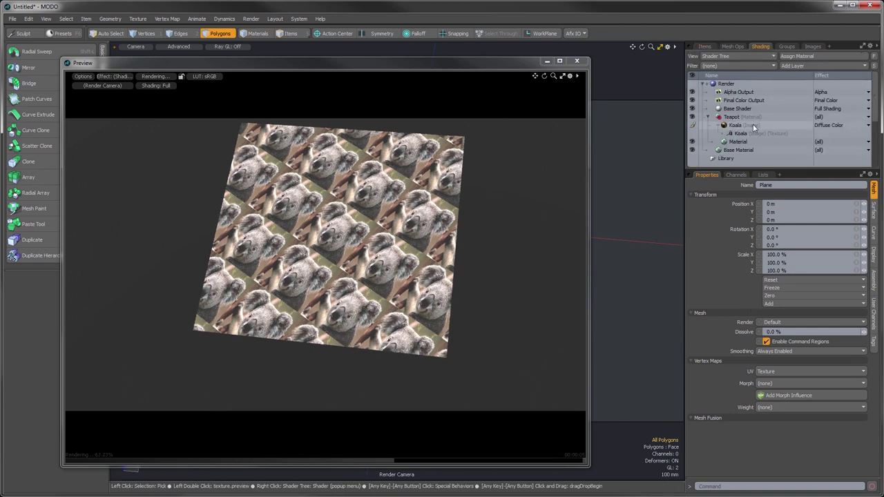
click(747, 131)
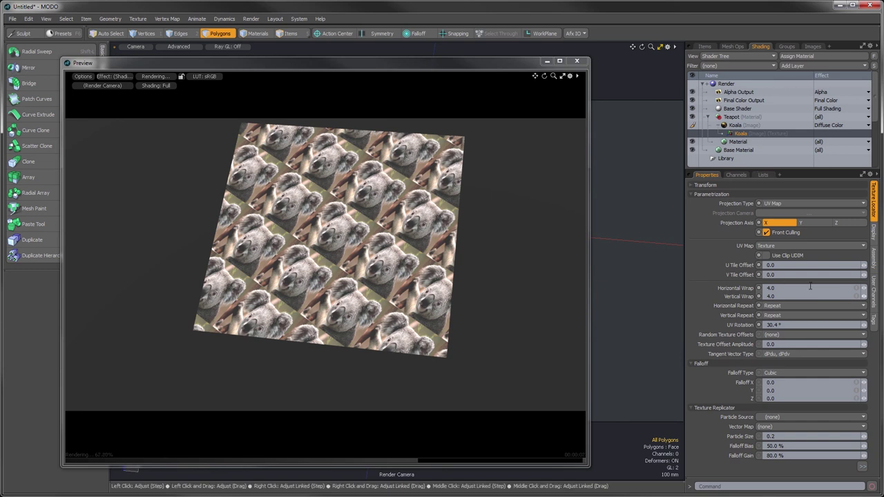
click(860, 290)
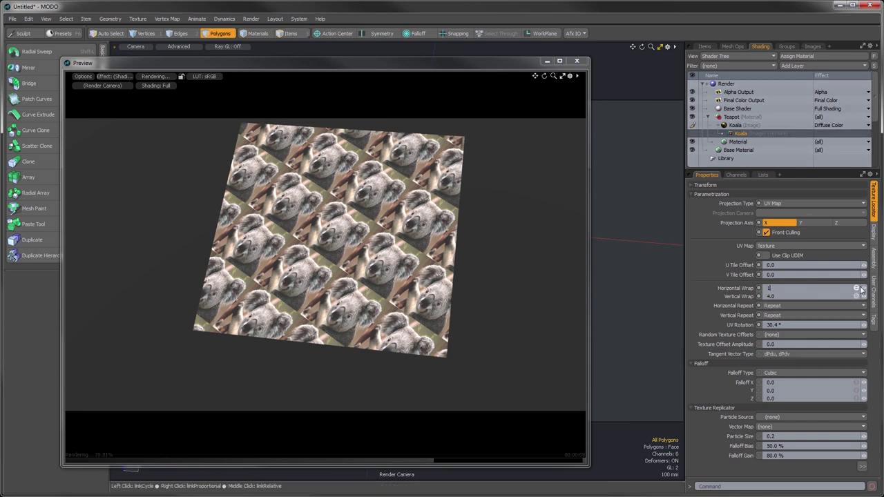
text(1)
key(Return)
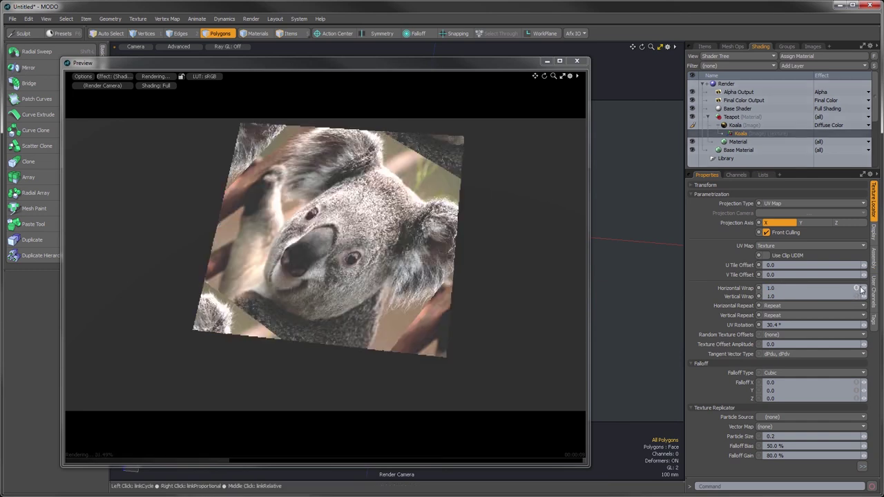
- Switch the Koala texture to Planar projection along the Y axis and auto size it to the plane
click(811, 204)
click(813, 168)
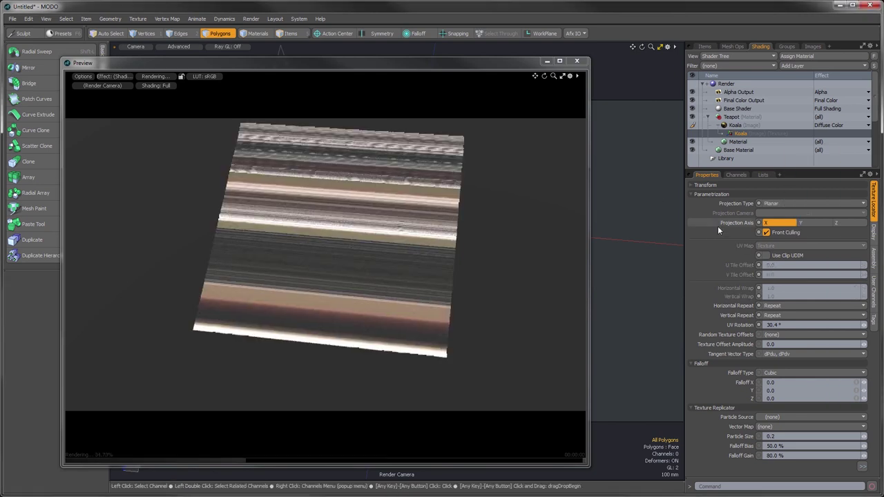
click(799, 223)
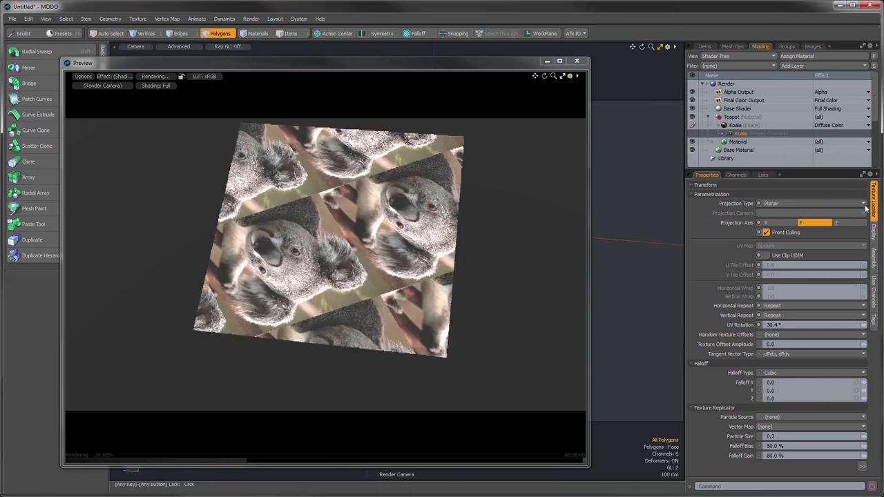
click(689, 186)
click(776, 282)
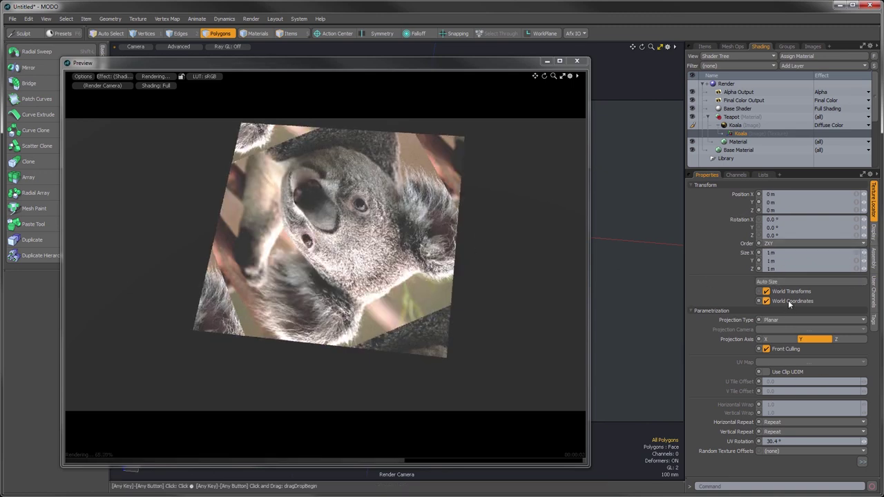
- Set the UV rotation to 0° and orbit the preview until the koala appears upright
click(777, 441)
text(0)
key(Return)
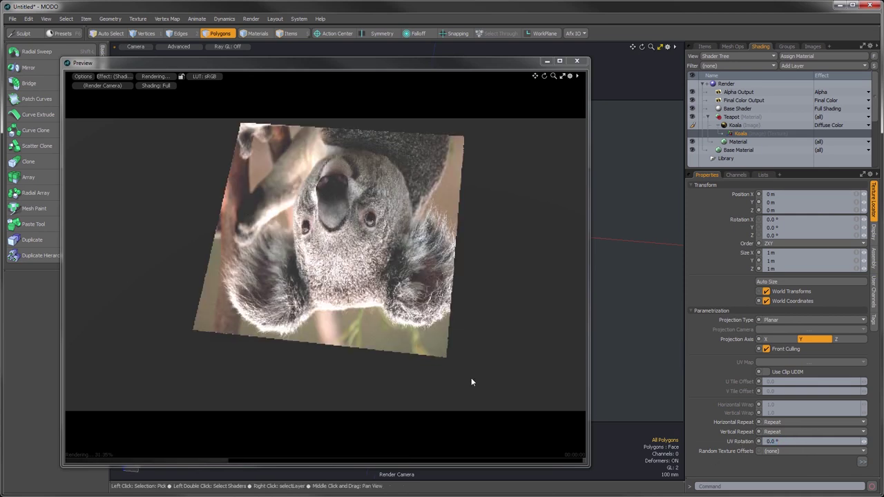
alt+drag(328, 357, 295, 256)
- Collapse the Parametrization and Transform settings and set the cubic Falloff X to 2.33
click(690, 310)
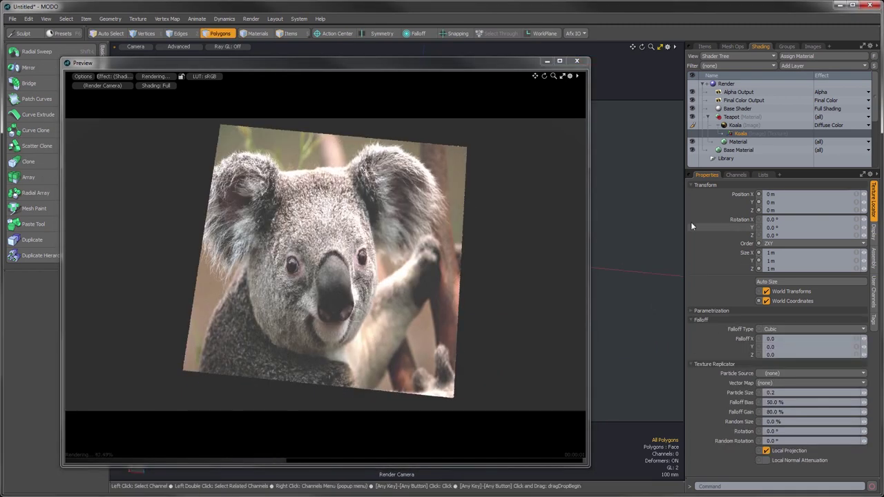
click(690, 184)
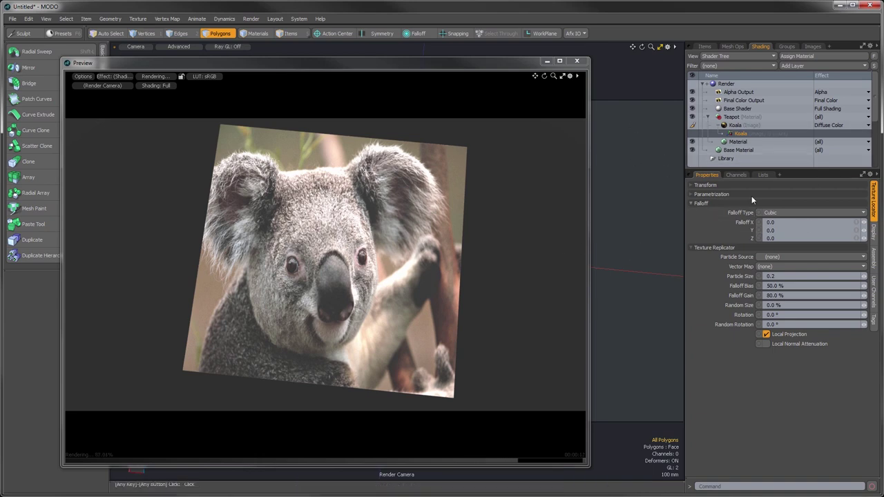
drag(463, 66, 593, 329)
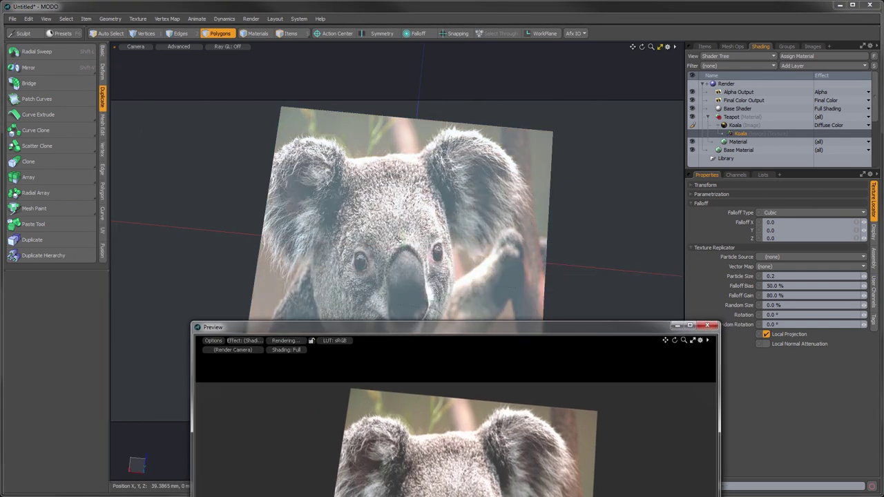
drag(408, 327, 321, 62)
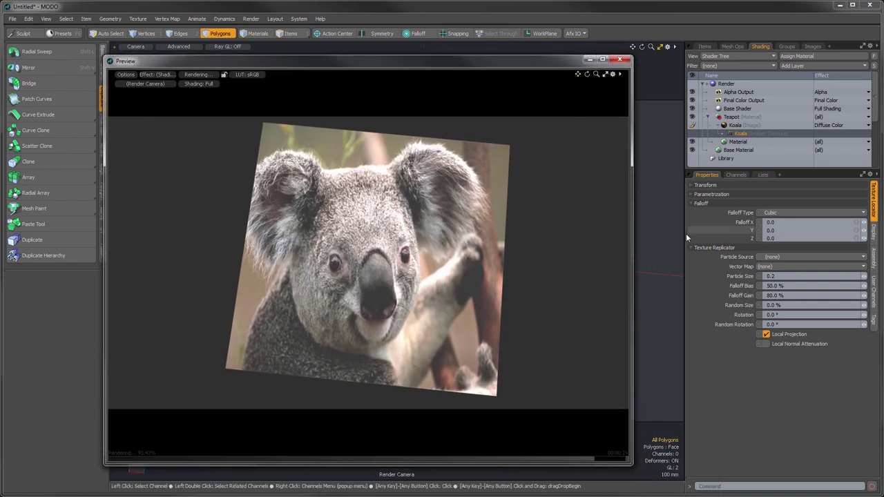
mouse_move(864, 222)
mouse_down()
mouse_move(877, 223)
mouse_move(836, 222)
mouse_move(881, 222)
mouse_move(841, 222)
mouse_move(856, 221)
mouse_up()
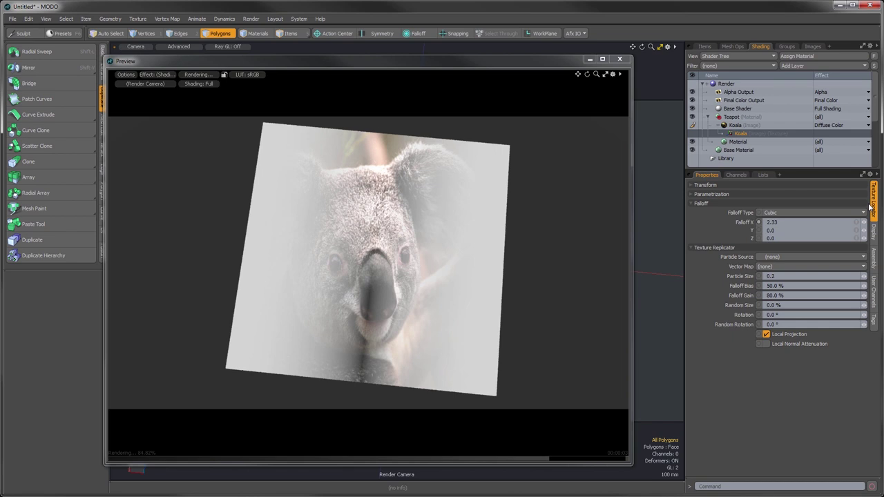
- Try other falloff types on the Koala texture, including Spherical and Linear Y
click(823, 208)
click(823, 218)
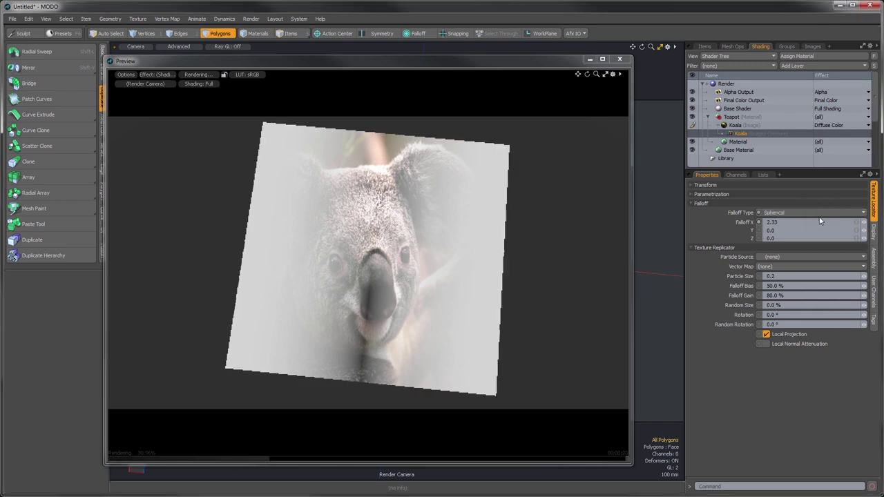
click(806, 213)
click(810, 221)
click(806, 211)
click(810, 220)
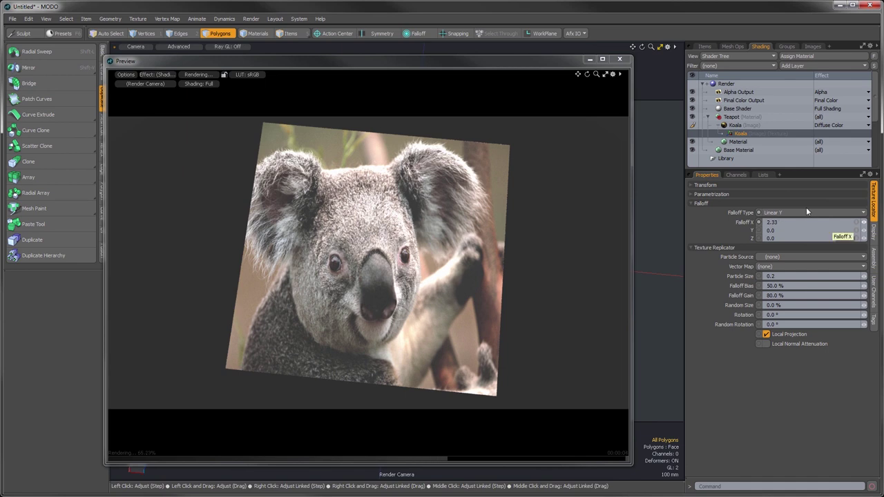
- Set the falloff type to Linear Z and increase the Z falloff amount
click(794, 213)
click(787, 222)
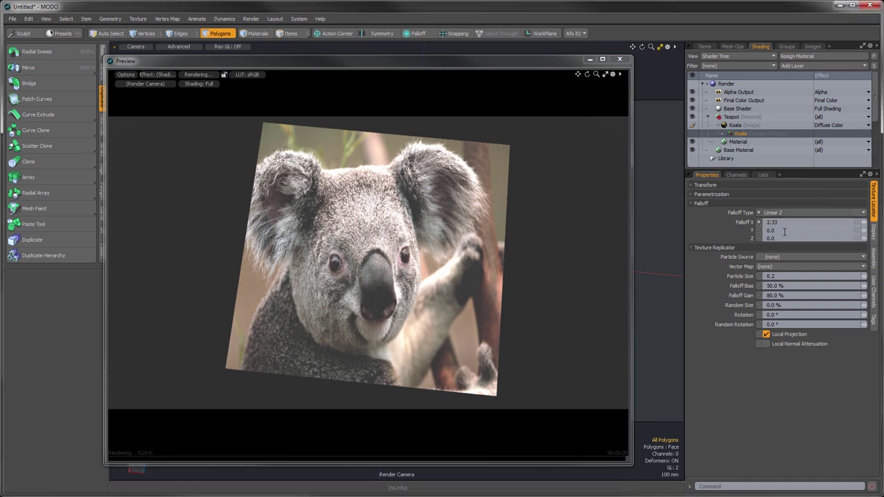
drag(863, 239, 883, 238)
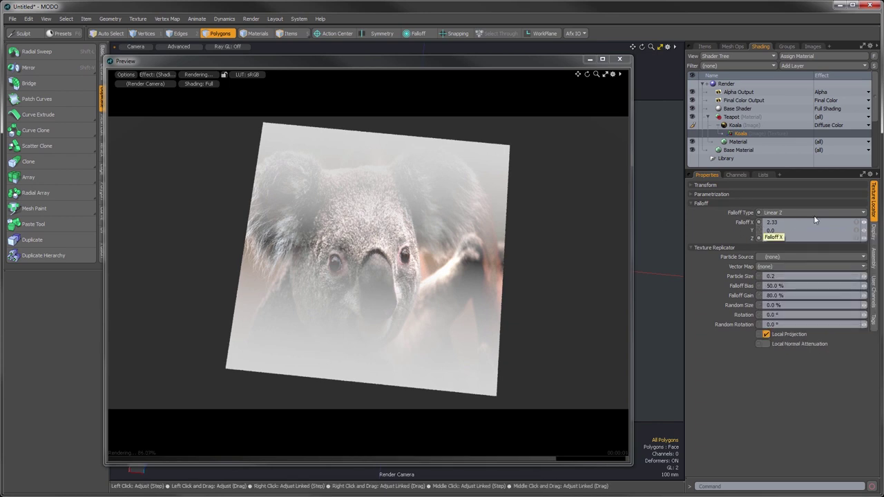
- Return the falloff type to Cubic and set the X, Y and Z falloff values to 0
click(823, 212)
click(828, 221)
click(851, 223)
text(0)
key(Return)
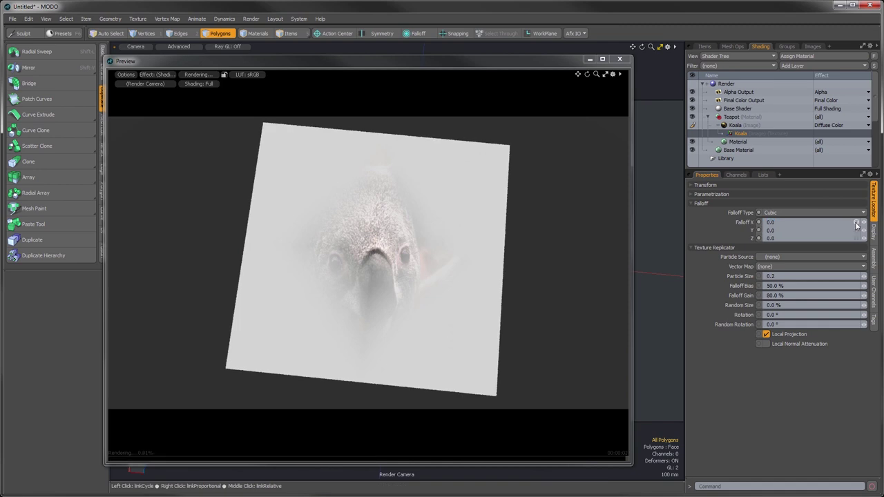
click(691, 203)
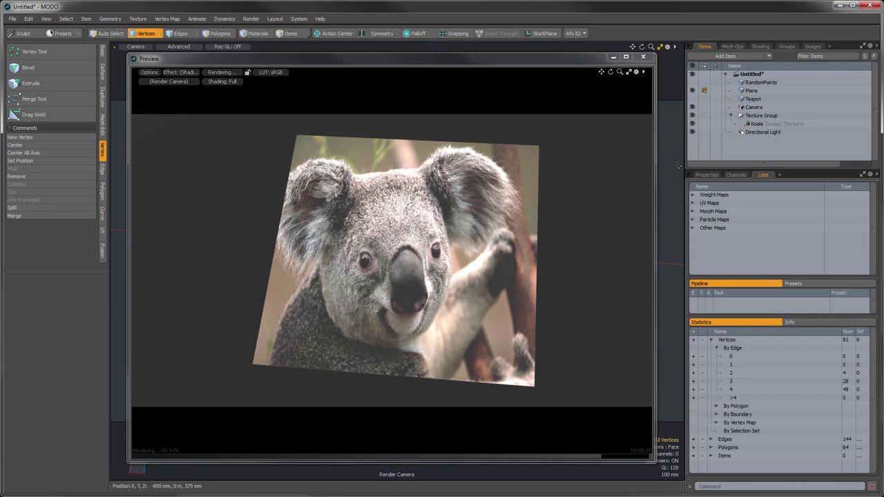
- Select the Koala texture locator and set the Texture Replicator's particle source to Plane
click(750, 91)
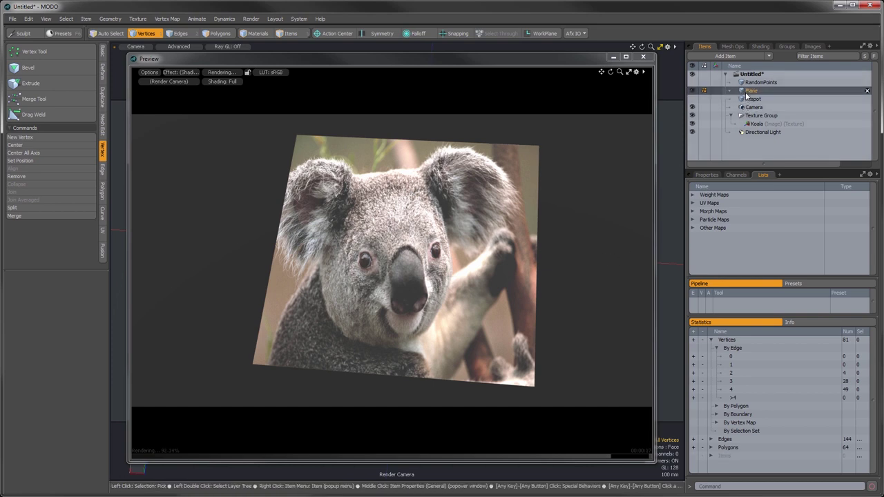
click(761, 47)
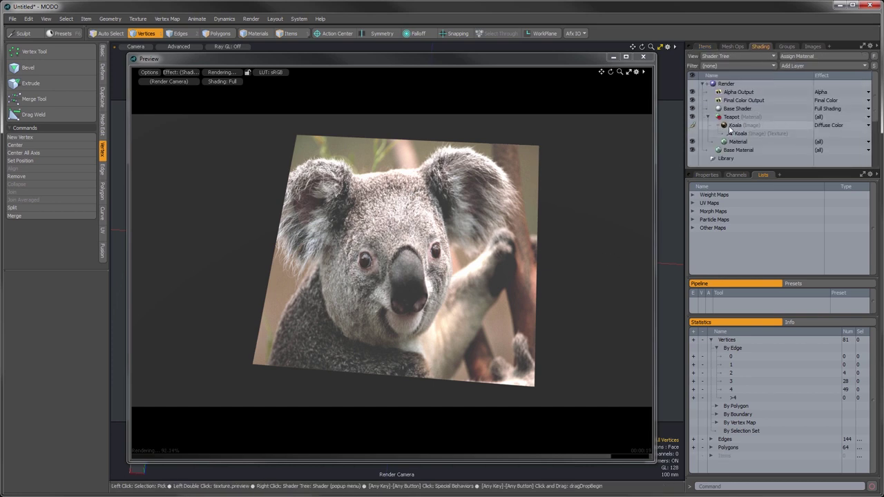
click(707, 175)
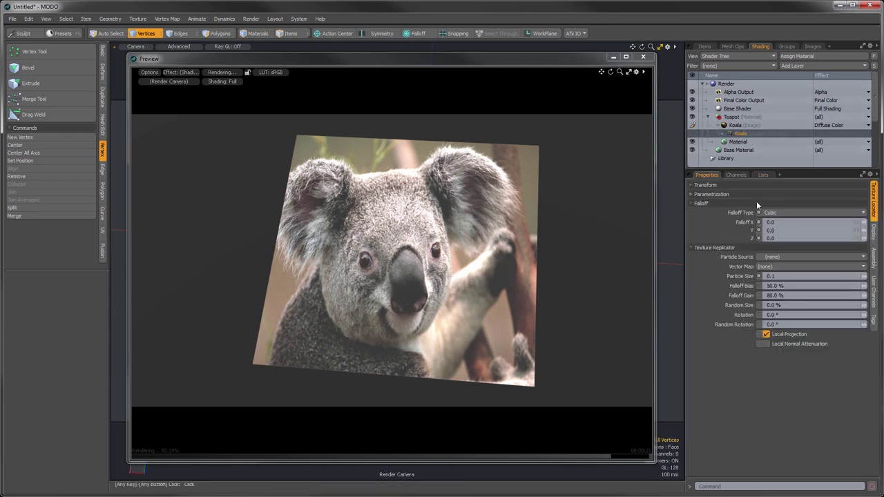
click(778, 258)
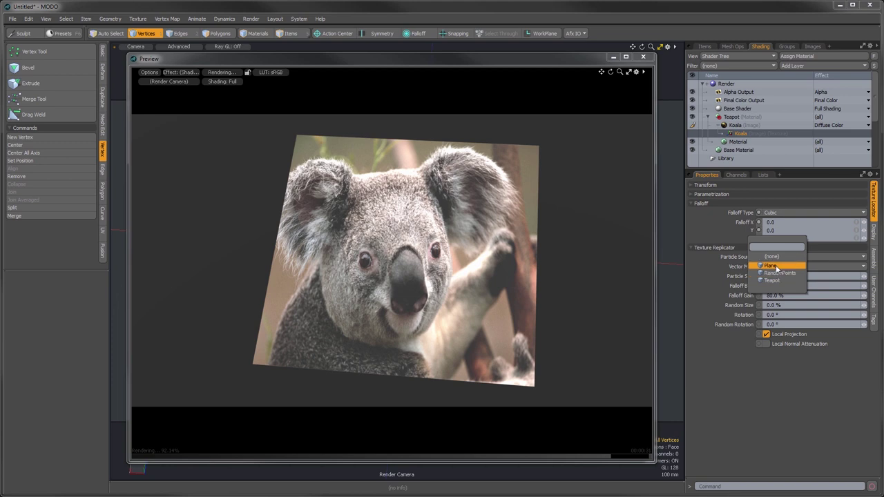
click(772, 266)
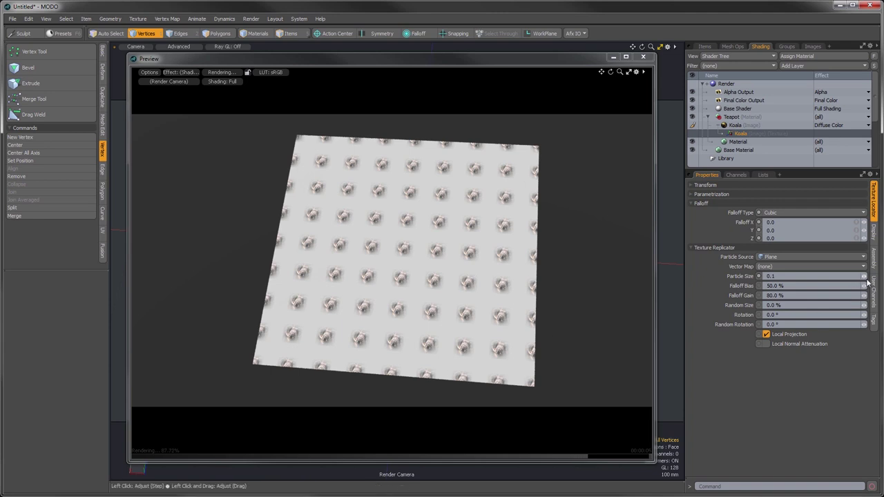
- Try a replicator particle size of 0.2, view the koalas up close and reduce the size to 0.109
drag(864, 276, 875, 276)
ctrl+alt+drag(390, 256, 649, 268)
alt+drag(463, 258, 552, 276)
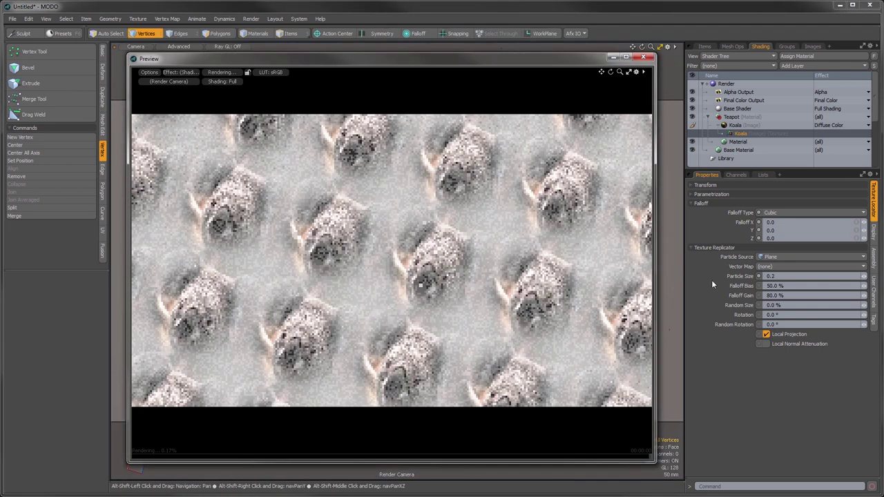
mouse_move(774, 276)
mouse_down()
mouse_move(784, 276)
mouse_move(770, 276)
mouse_up()
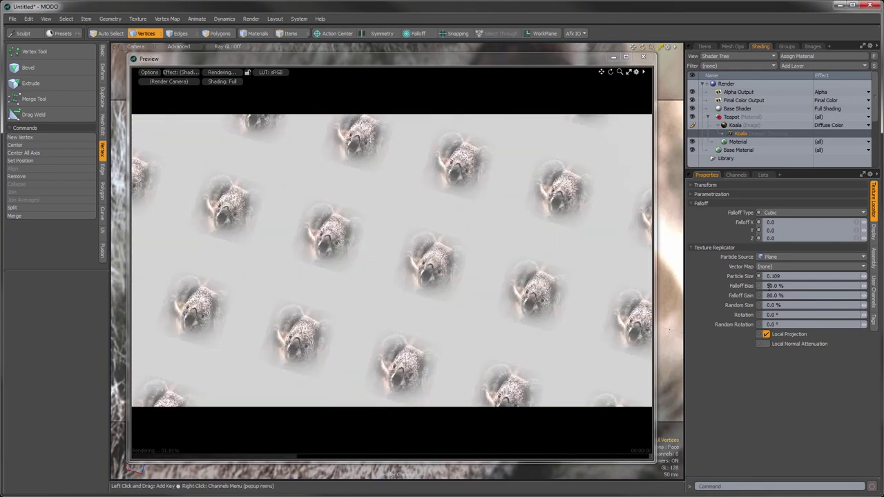
- Set the replicator's falloff gain to 0% and its falloff bias to 100%
click(862, 295)
drag(862, 296, 826, 295)
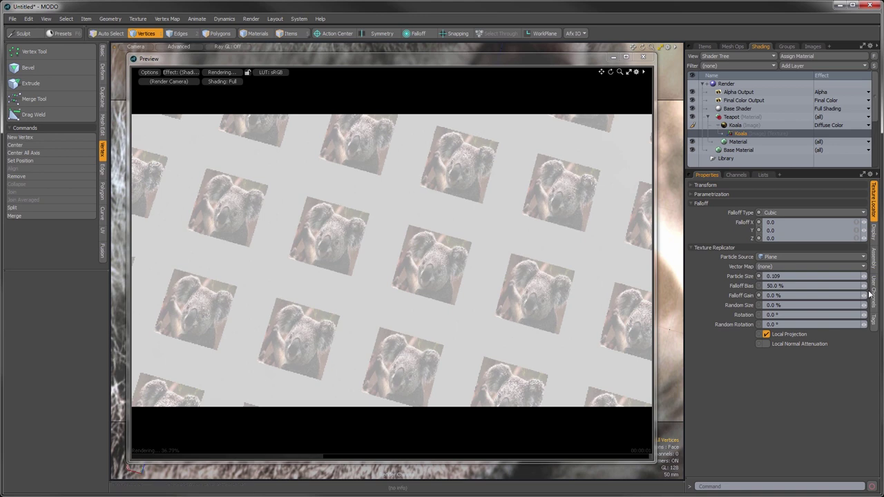
mouse_move(864, 286)
mouse_down()
mouse_move(815, 286)
mouse_move(877, 286)
mouse_up()
click(793, 285)
text(100)
key(Return)
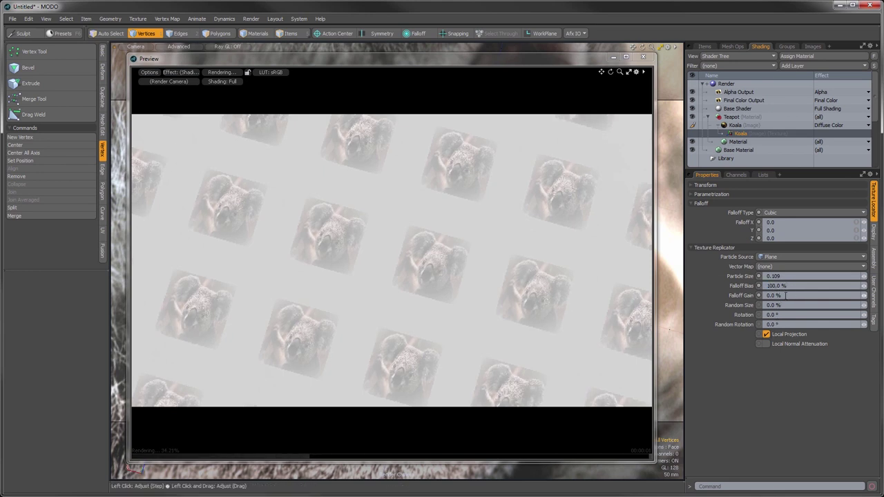
- Set the replicator's falloff gain to 100% and its falloff bias to 0%
click(785, 296)
text(100)
key(Return)
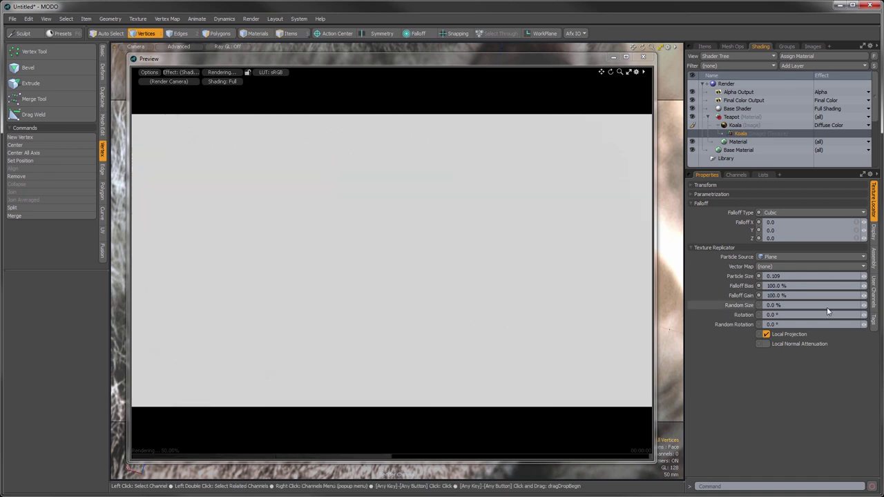
click(794, 285)
text(0)
key(Return)
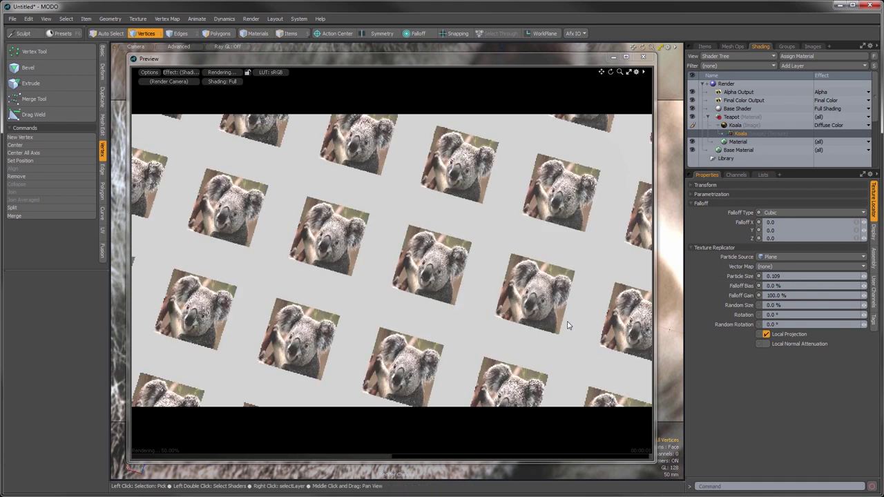
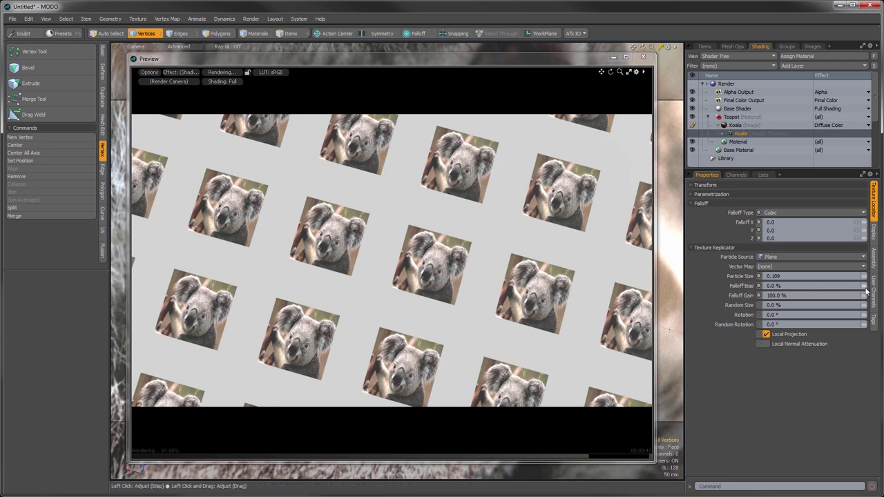
- Set the replicator's falloff bias to 43.5%, its falloff gain to 80% and its particle size to 0.3
mouse_move(863, 286)
mouse_down()
mouse_move(871, 286)
mouse_move(849, 296)
mouse_move(858, 295)
mouse_up()
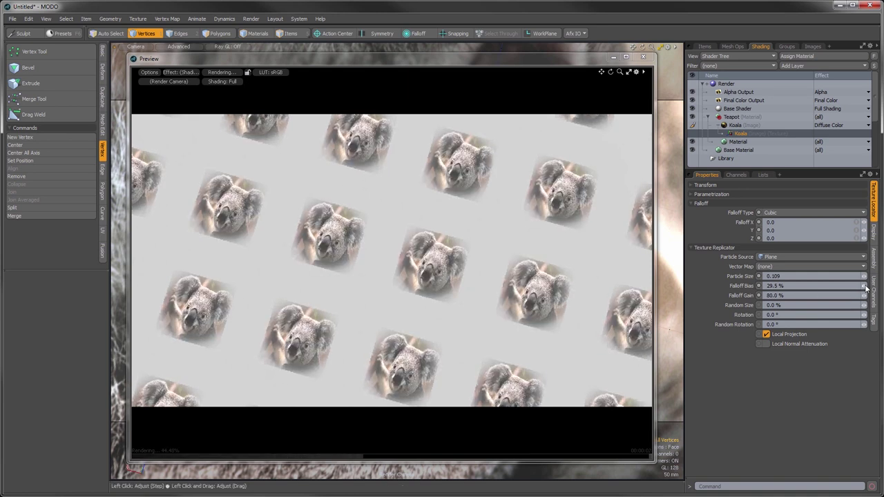
mouse_move(864, 287)
mouse_down()
mouse_move(873, 286)
mouse_move(864, 286)
mouse_up()
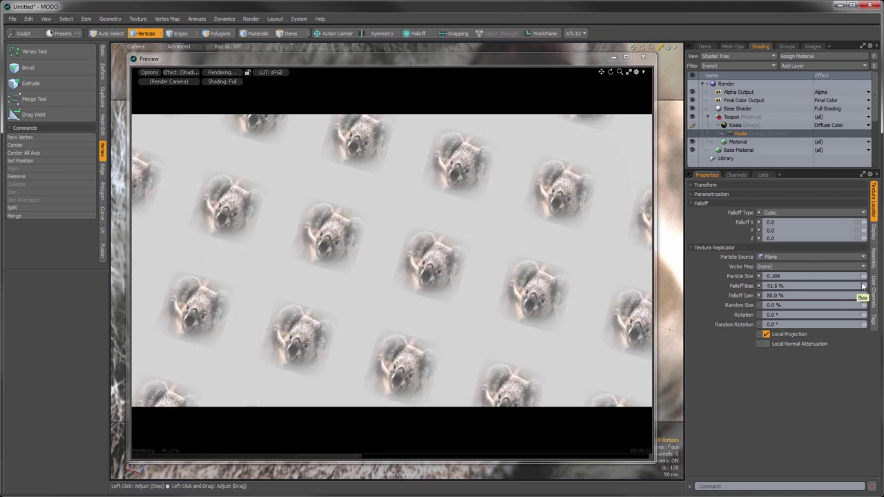
drag(863, 276, 876, 275)
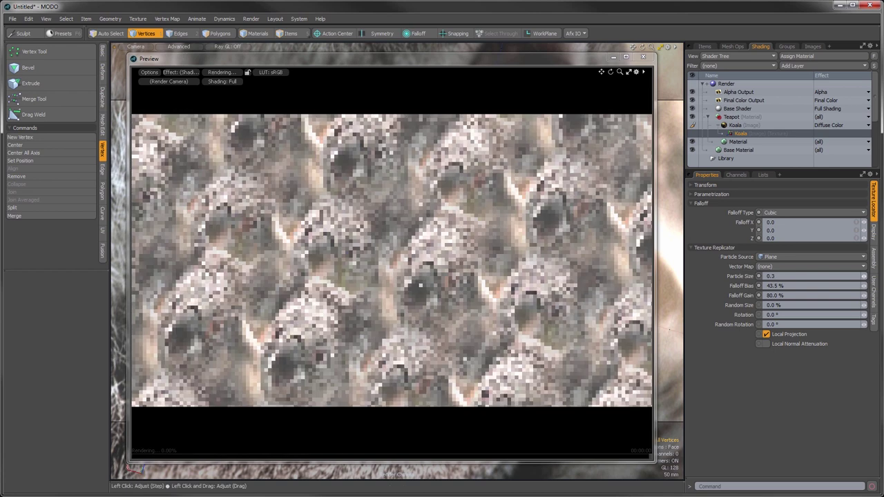
ctrl+alt+drag(486, 300, 466, 336)
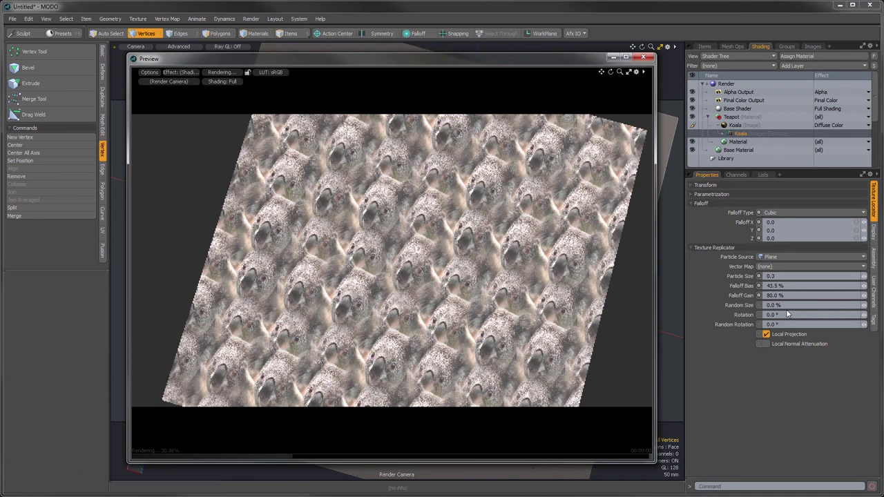
- Set the replicator's random size to 20%
drag(784, 305, 747, 312)
text(20)
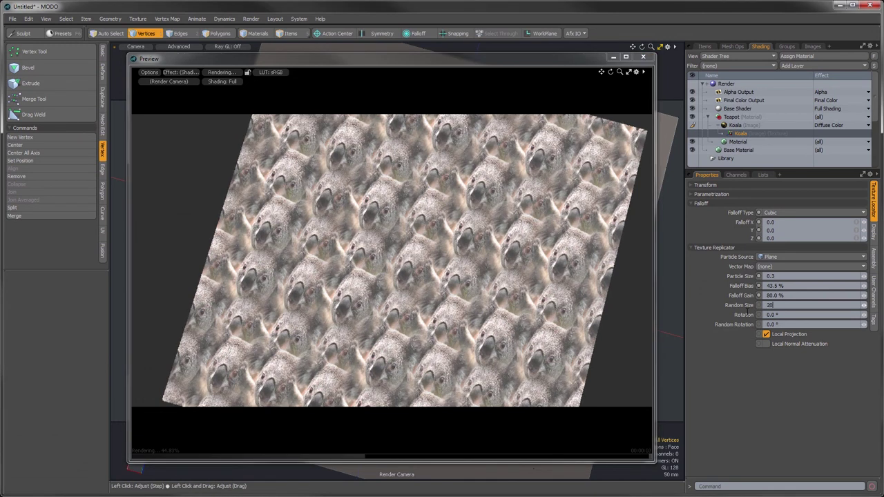
key(Return)
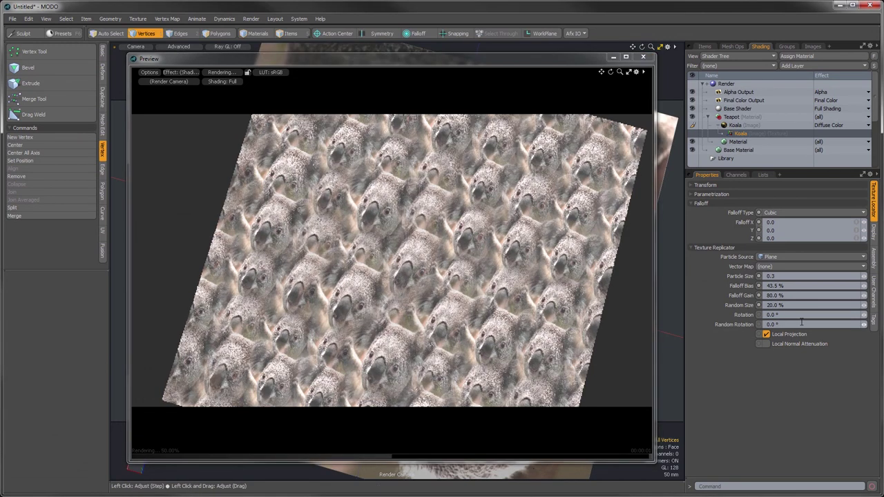
- Try a replicator rotation of 360°, return it to 0° and set the random rotation to 360°
click(788, 315)
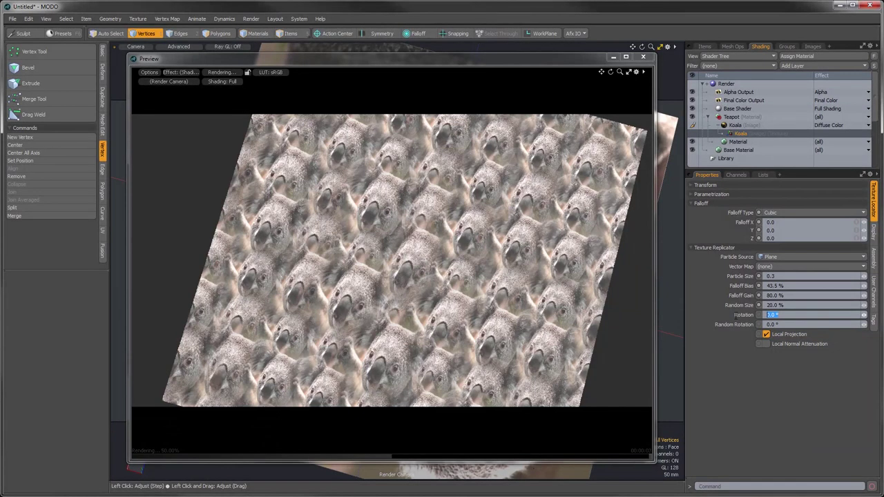
text(360)
key(Return)
text(0)
key(Tab)
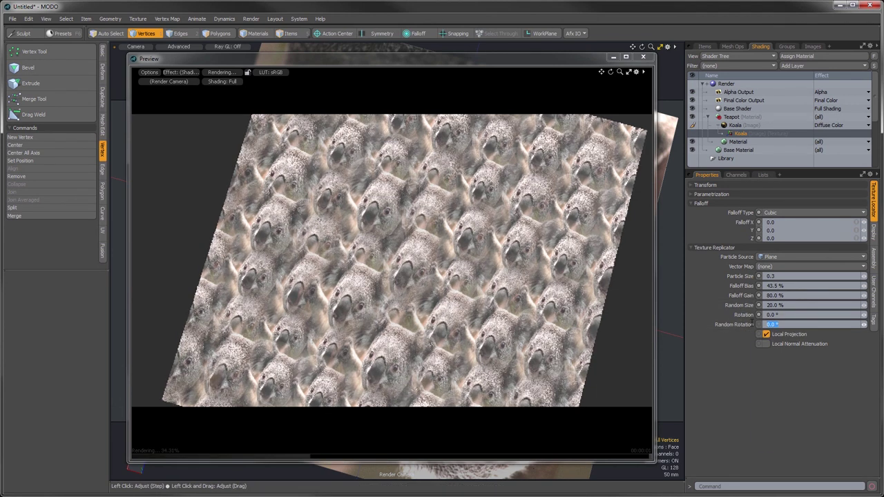
text(360)
key(Return)
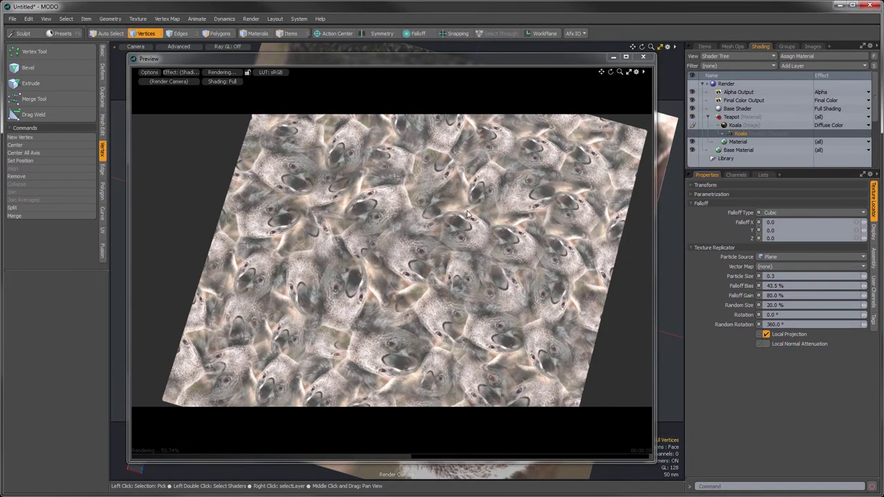
right_click(734, 128)
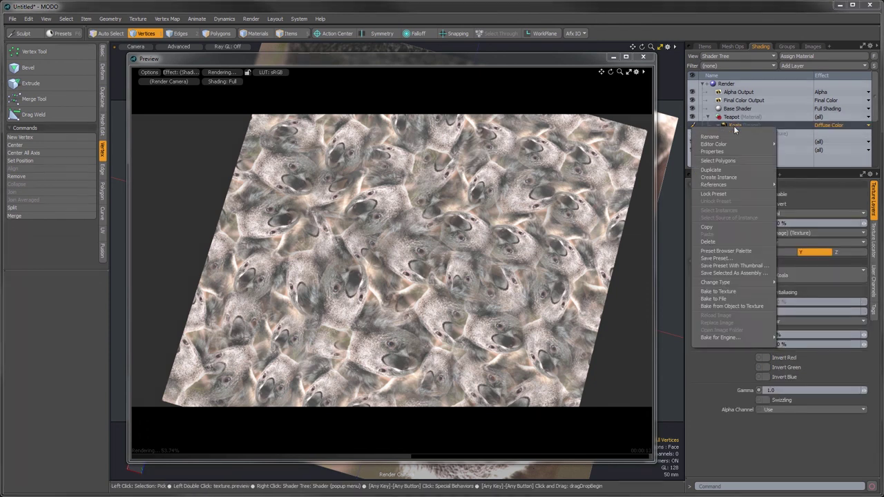
click(729, 298)
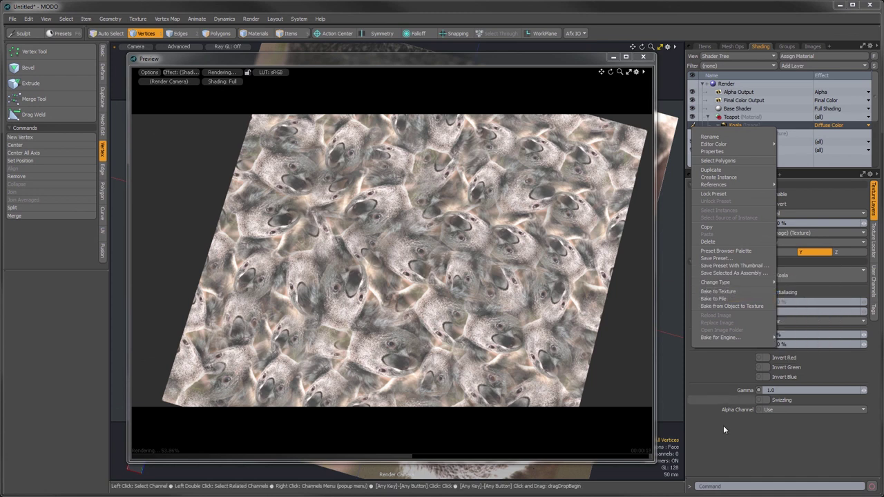
click(732, 134)
right_click(731, 133)
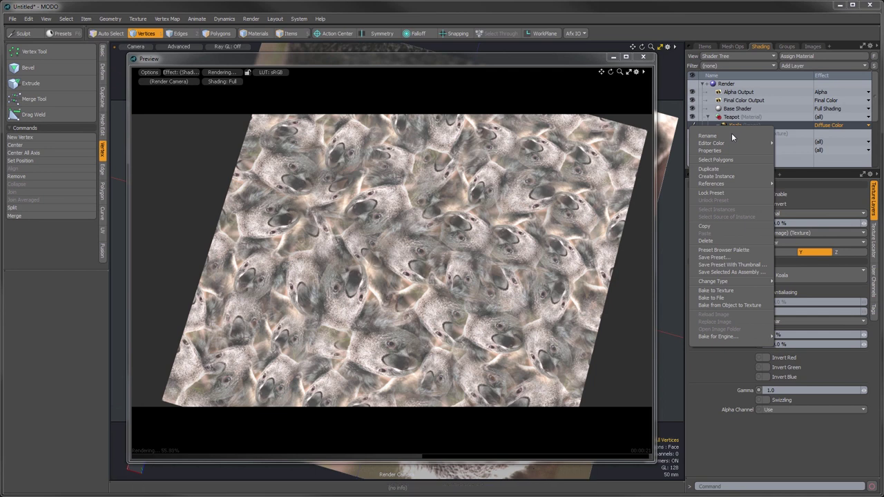
key(Escape)
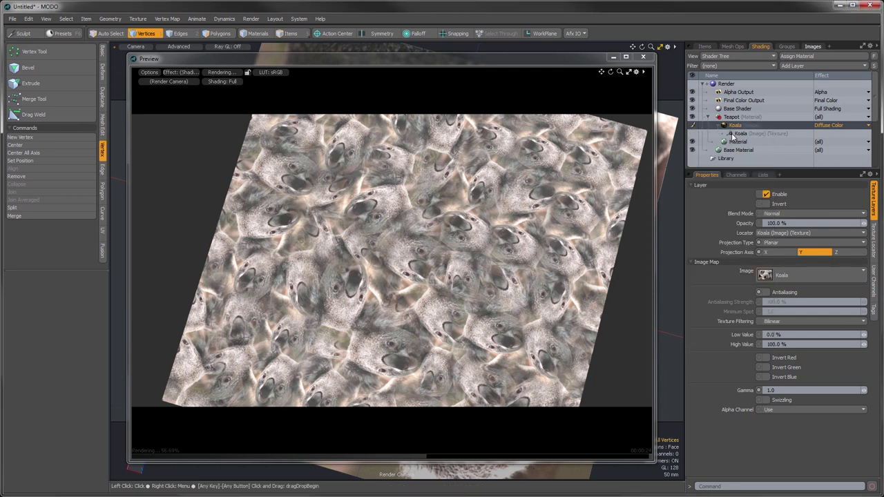
- Replace the Koala image clip with the Chrysanthemum still image
click(812, 47)
click(732, 133)
right_click(731, 133)
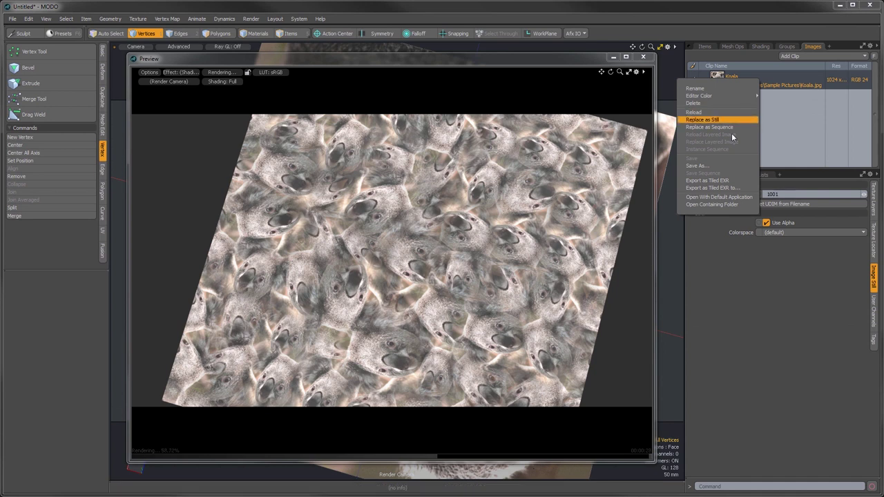
key(Escape)
double_click(245, 97)
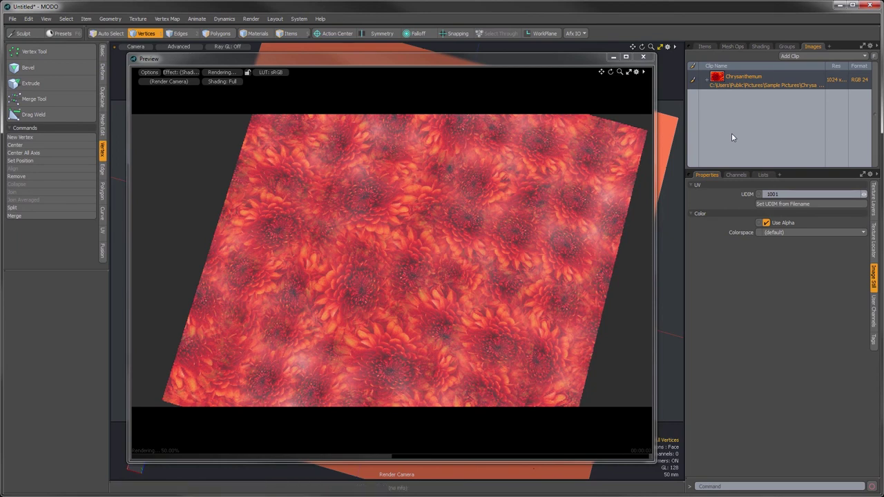
- Select the Chrysanthemum texture locator in the shader tree and set its replicator particle size to 0.368
click(760, 46)
click(733, 133)
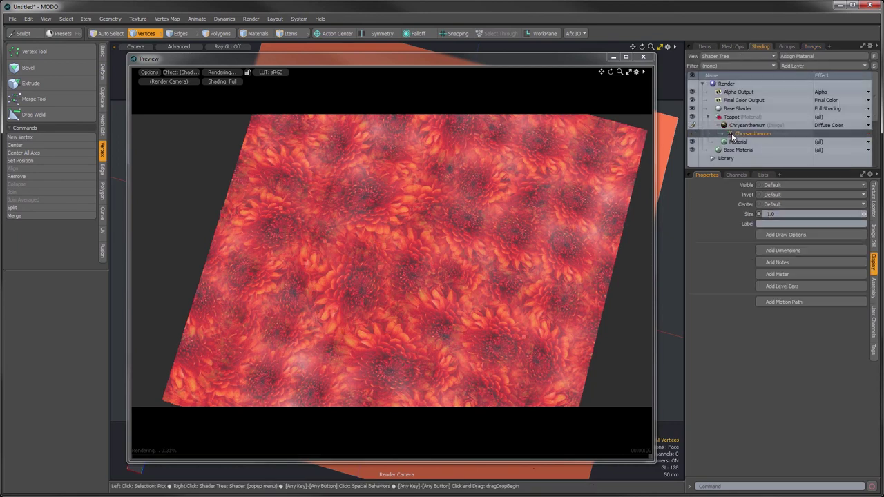
click(734, 135)
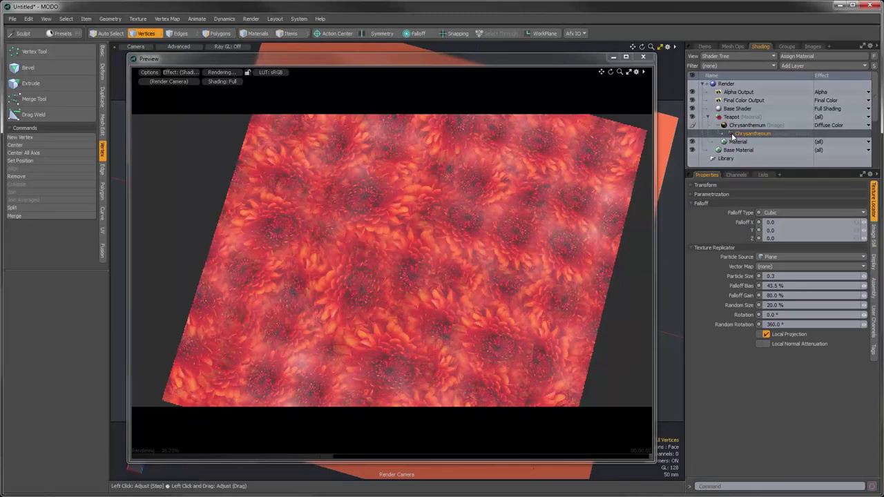
drag(863, 276, 873, 276)
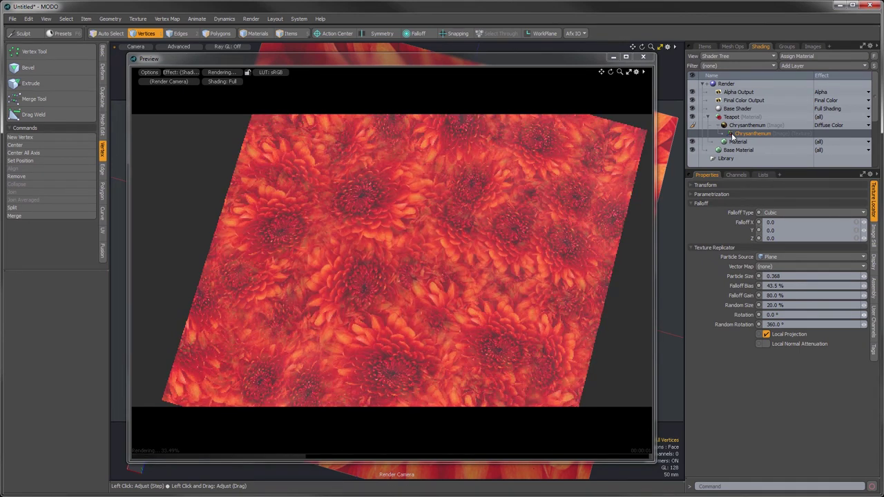
- Try a falloff bias of 50%, settle on 40% and raise the falloff gain to 88.5%
key(Tab)
key(Return)
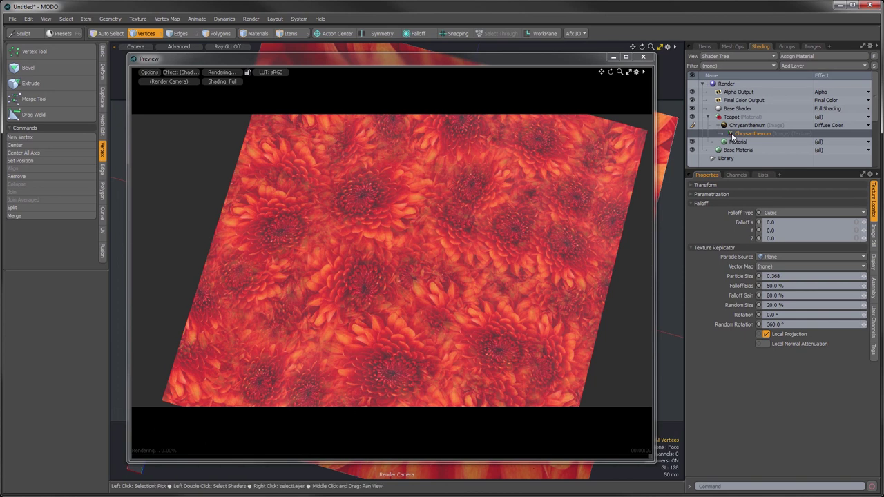
click(775, 286)
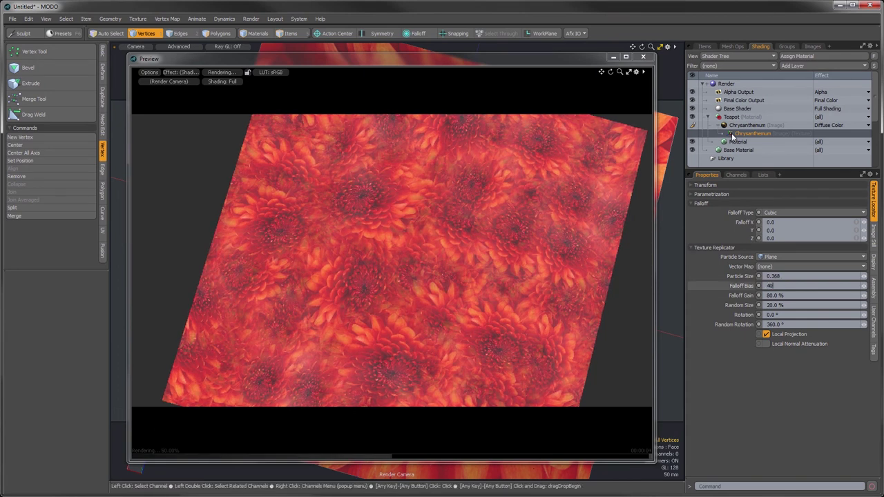
key(Return)
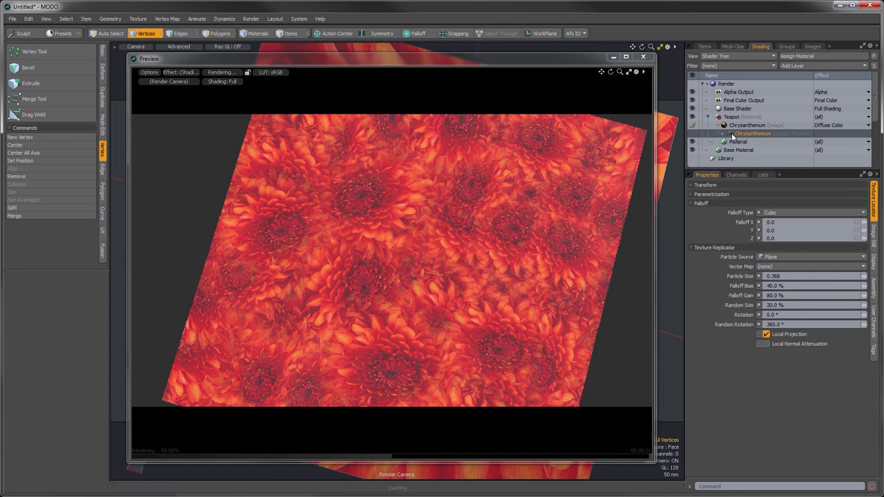
drag(863, 295, 875, 295)
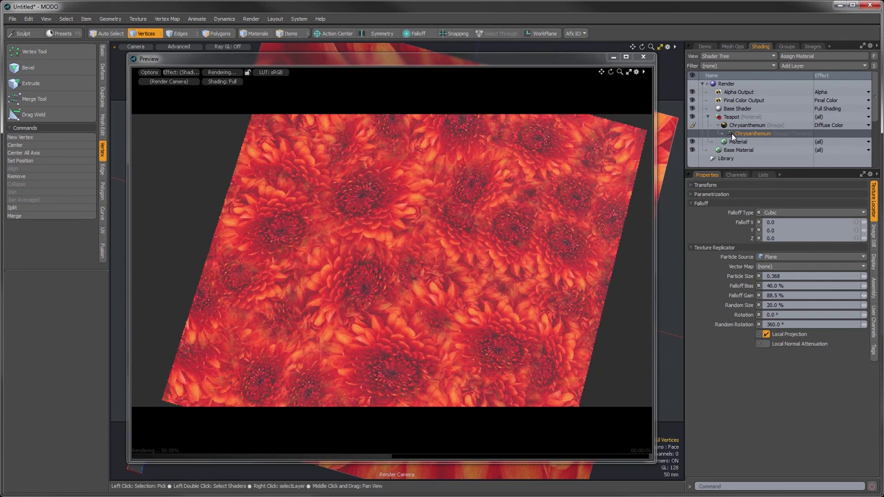
scroll(391, 260, down, 2)
mouse_move(392, 261)
alt+mouse_down()
mouse_move(373, 260)
mouse_move(408, 261)
alt+mouse_up()
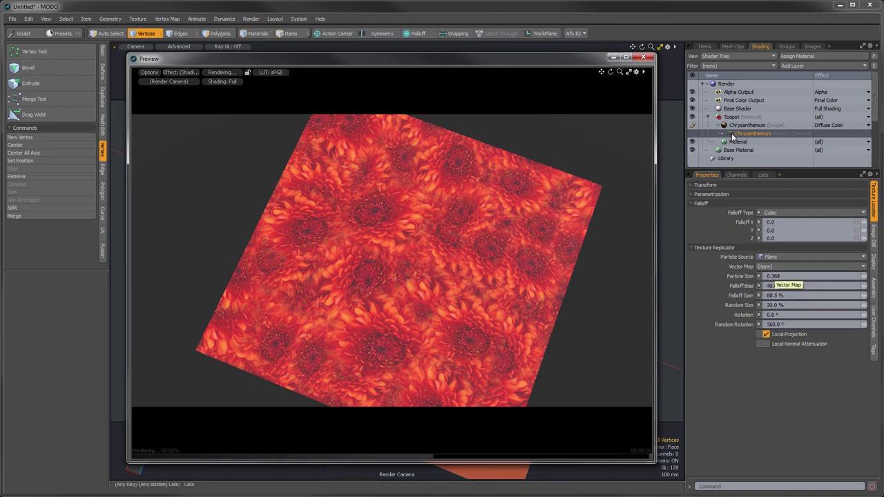
- Set the Chrysanthemum texture locator's particle source to the RandomPoints mesh
mouse_move(759, 295)
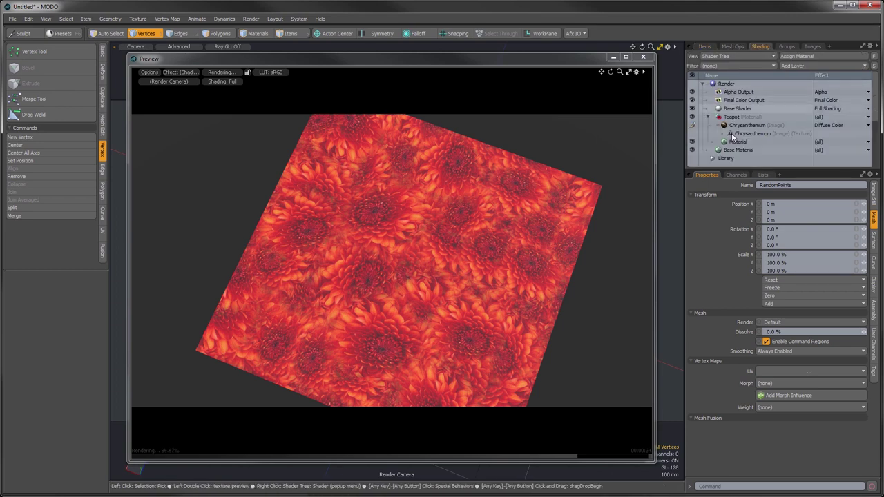
click(732, 134)
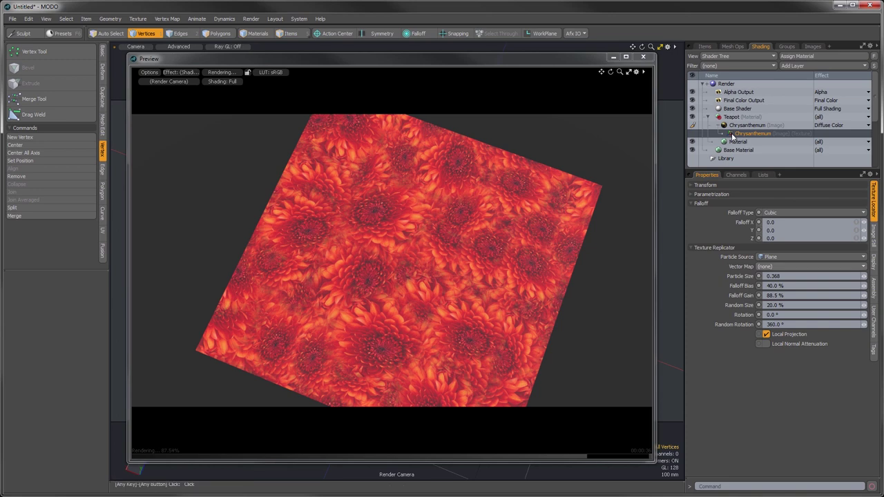
click(783, 256)
key(Return)
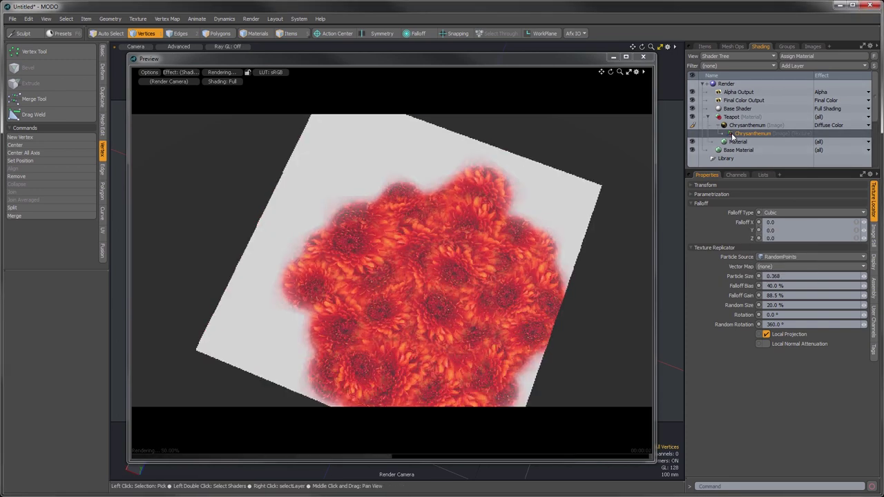
click(802, 66)
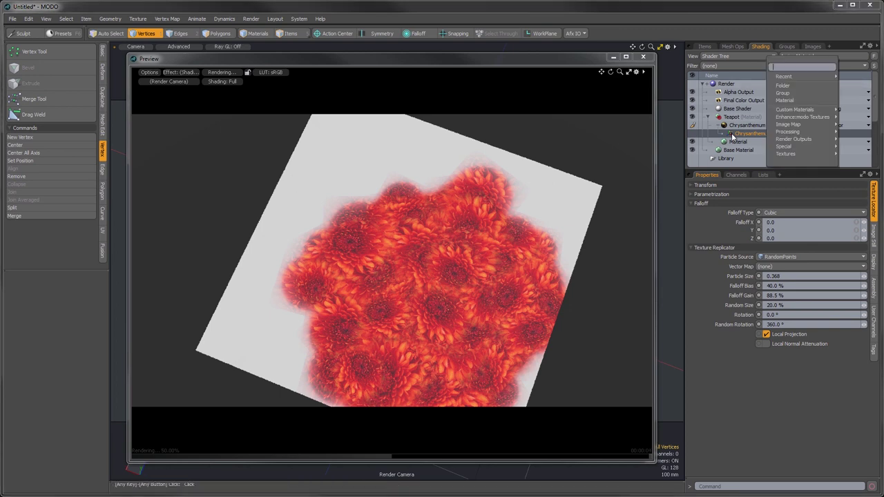
mouse_move(801, 124)
mouse_move(801, 146)
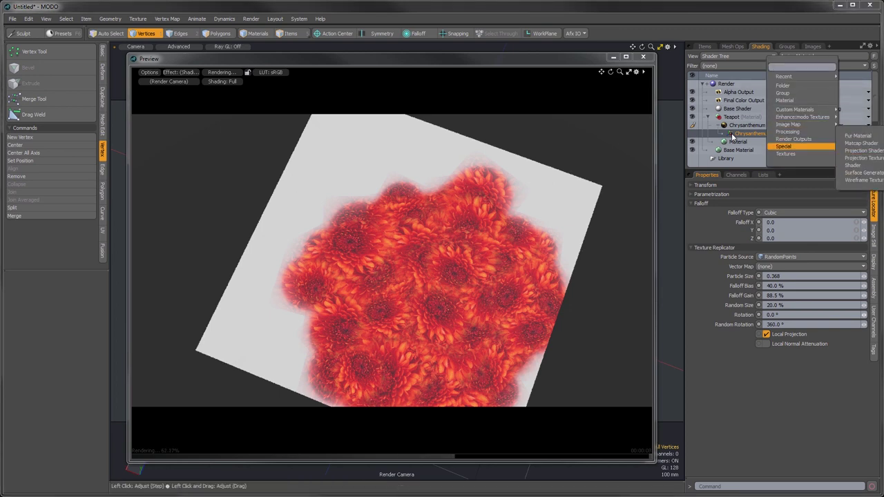
key(Escape)
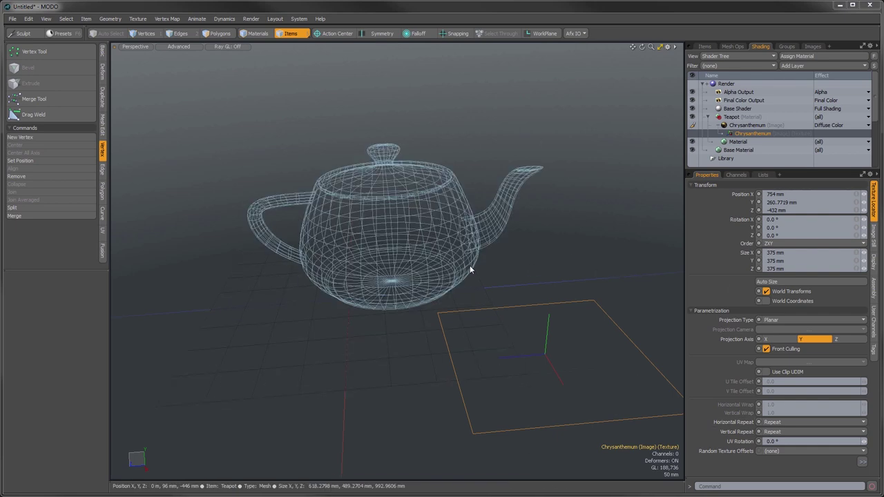
- Select the teapot mesh and zero its position
click(455, 190)
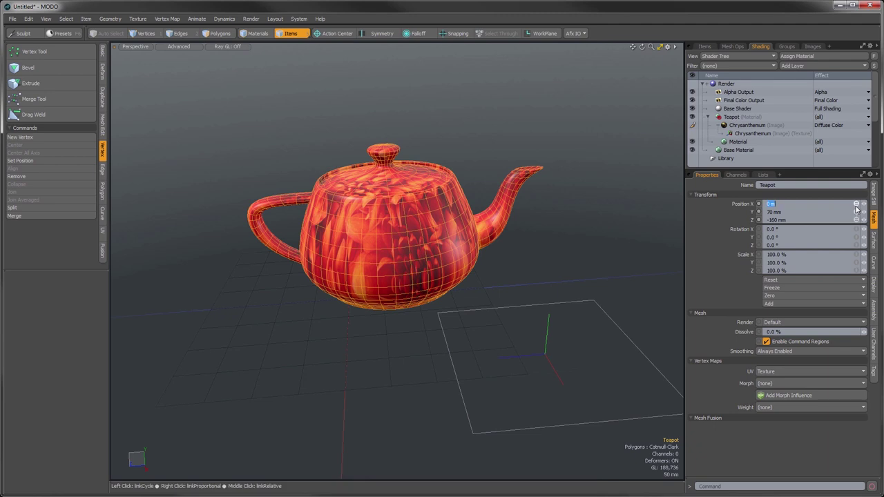
text(0)
key(Return)
alt+drag(496, 263, 514, 250)
- Move the Chrysanthemum texture locator across the ground plane to about X 542 mm and Z -494 mm, then deselect it
click(543, 299)
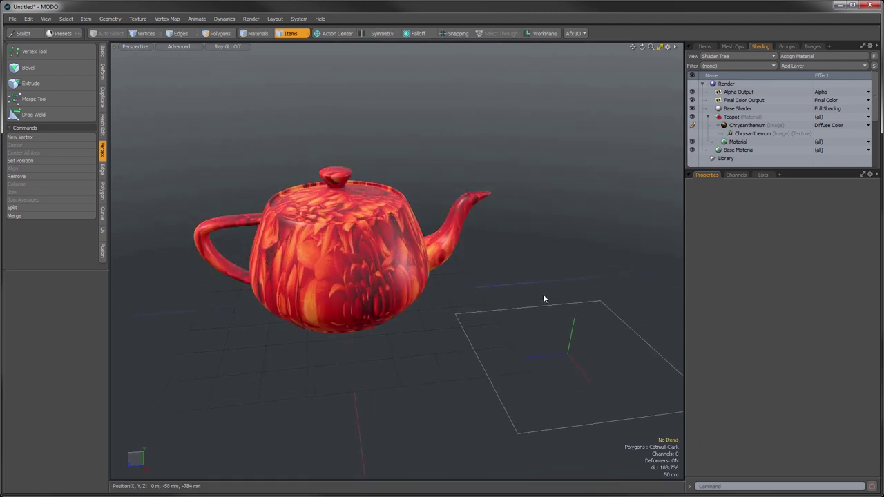
click(545, 305)
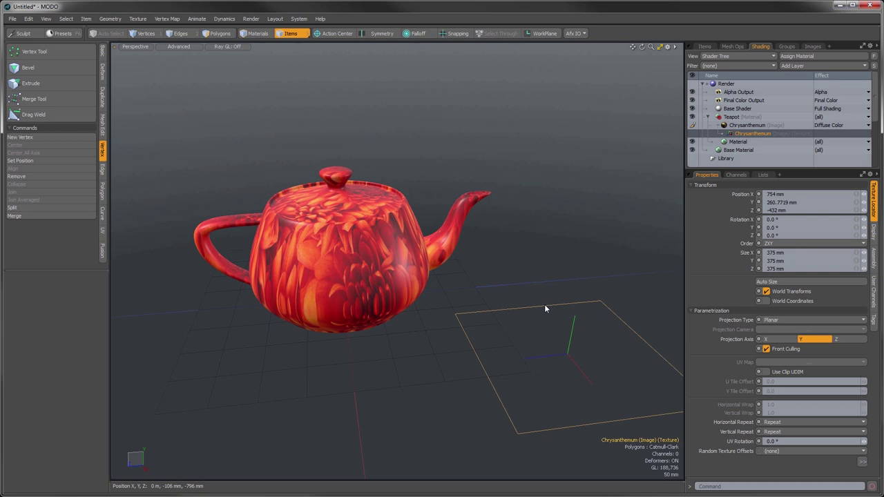
key(w)
drag(540, 399, 524, 330)
key(space)
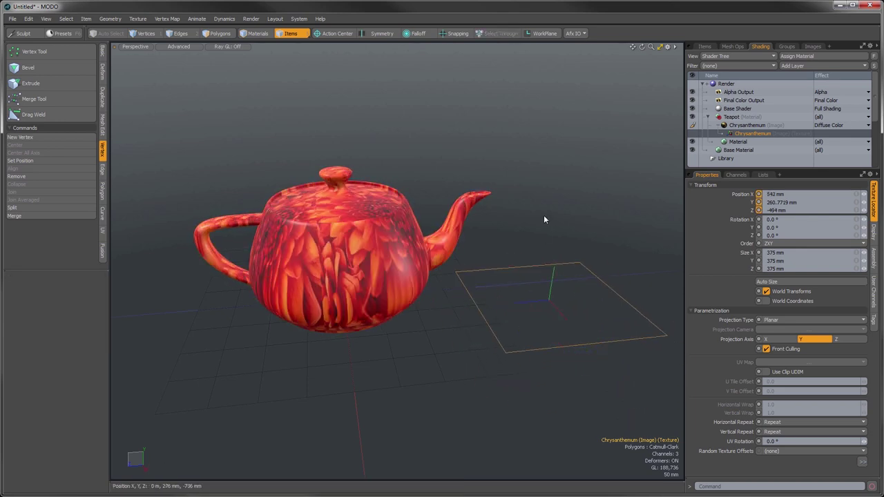
click(543, 215)
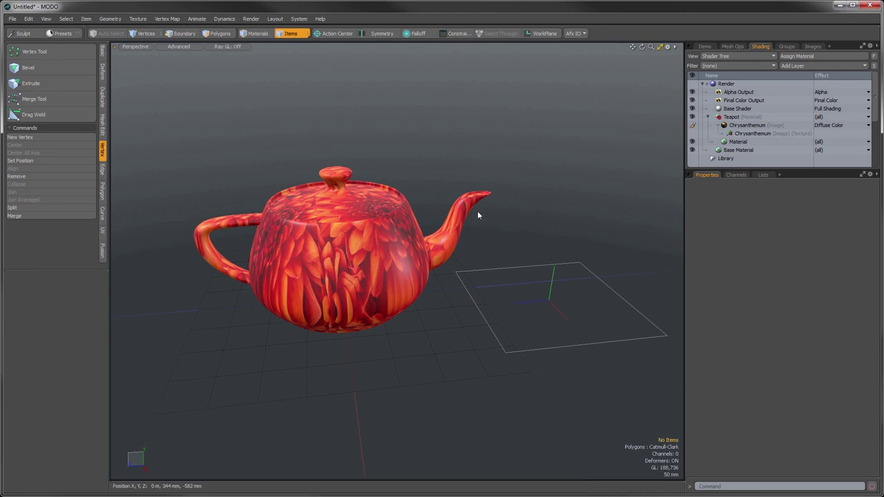
- Switch to the Setup layout and set the viewport shading to Advanced
key(ctrl+Tab)
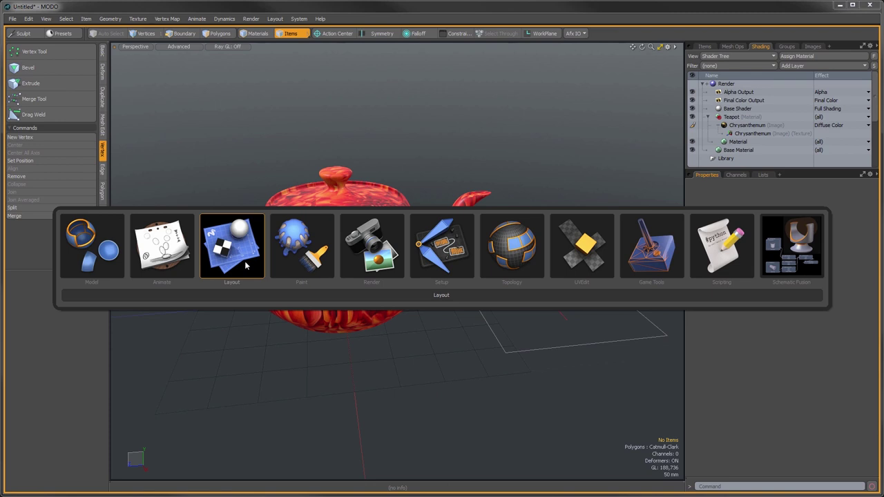
click(452, 252)
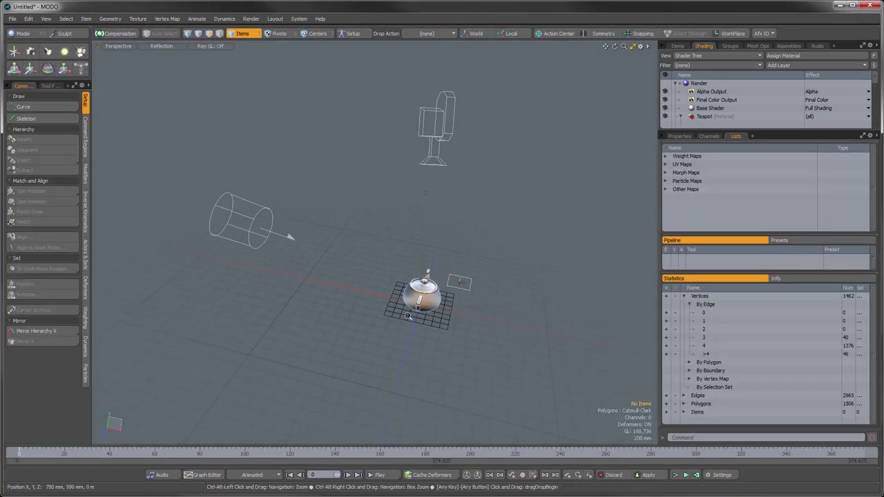
click(169, 46)
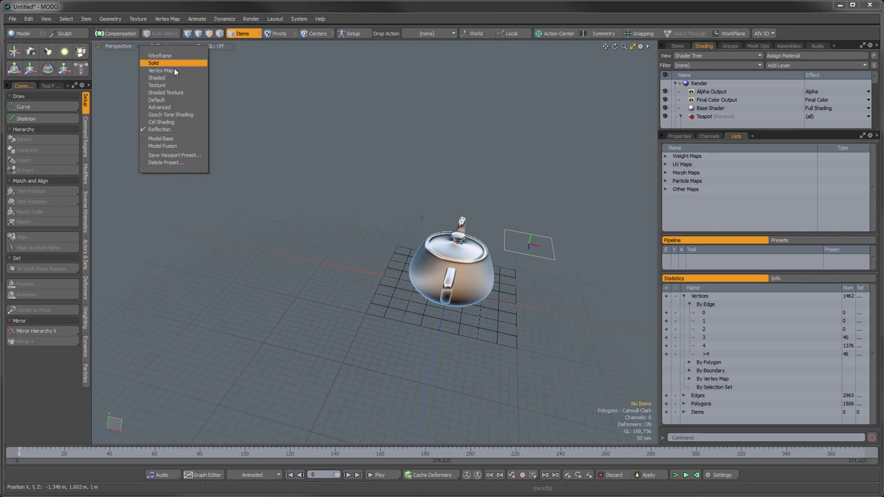
click(170, 108)
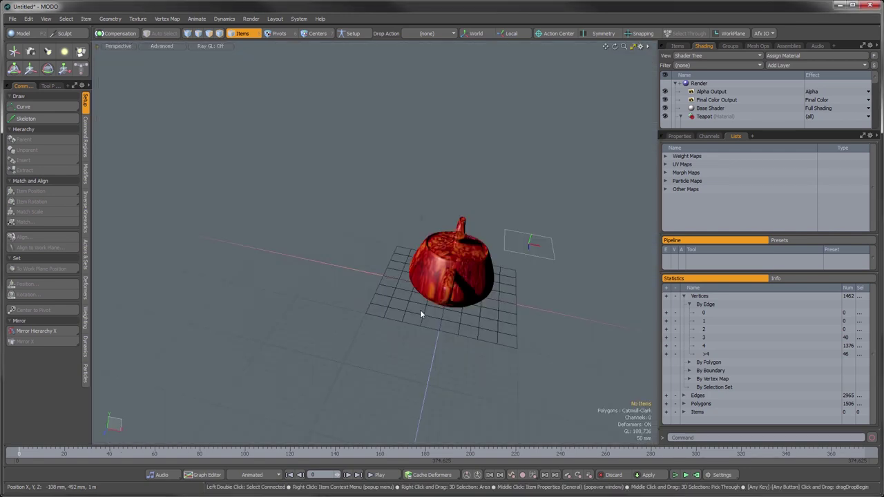
- Set the drop action to Place and Align
alt+drag(421, 313, 359, 321)
alt+shift+drag(478, 328, 434, 263)
click(437, 33)
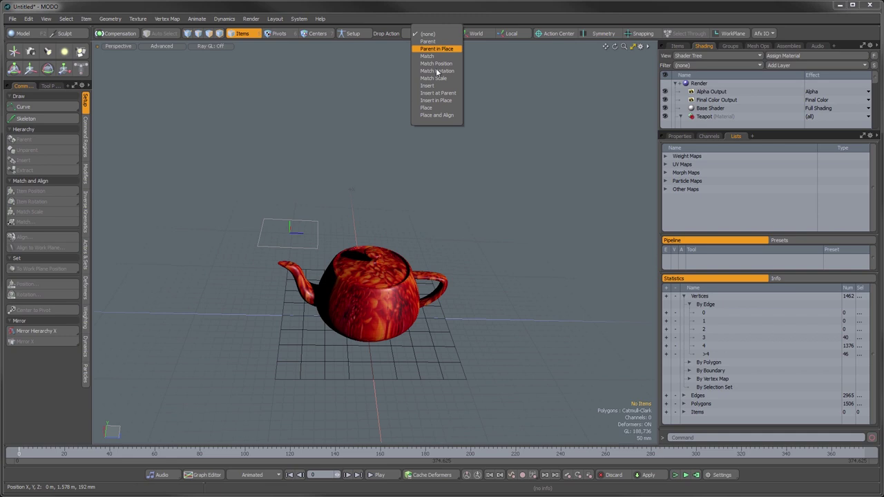
click(437, 116)
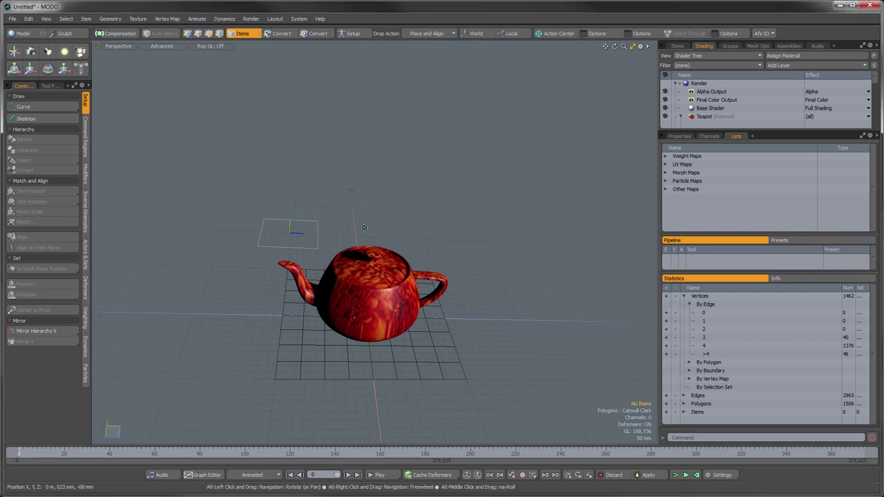
alt+drag(364, 227, 366, 219)
drag(268, 240, 376, 296)
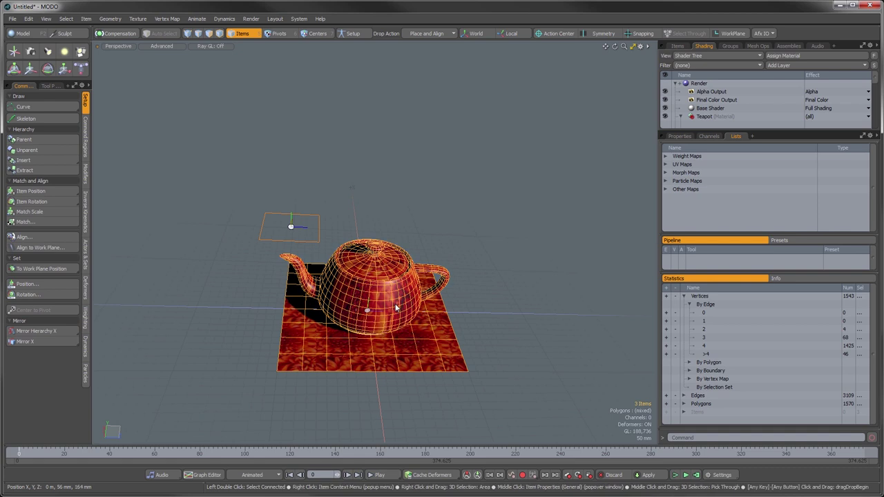
ctrl+alt+drag(488, 312, 474, 234)
click(473, 235)
- Drop the Chrysanthemum texture locator onto the ground plane, then onto the teapot body near the spout, aligned to each surface
drag(268, 241, 343, 386)
click(359, 306)
click(338, 373)
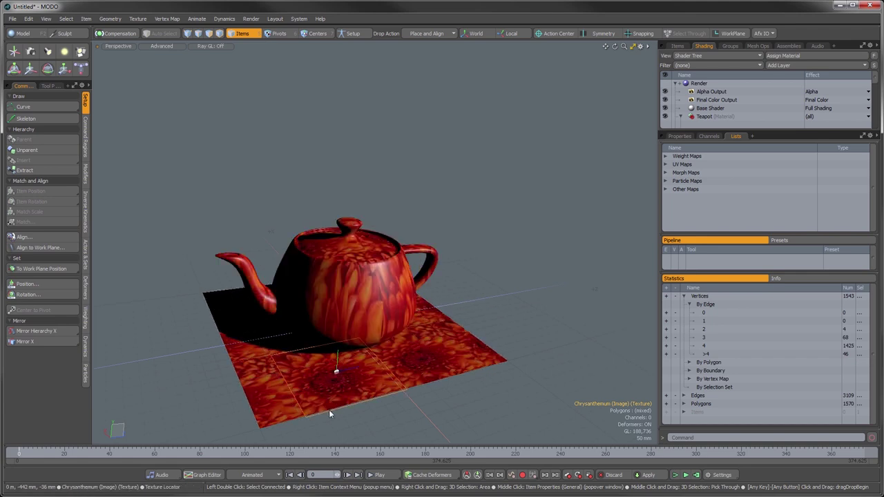
click(313, 287)
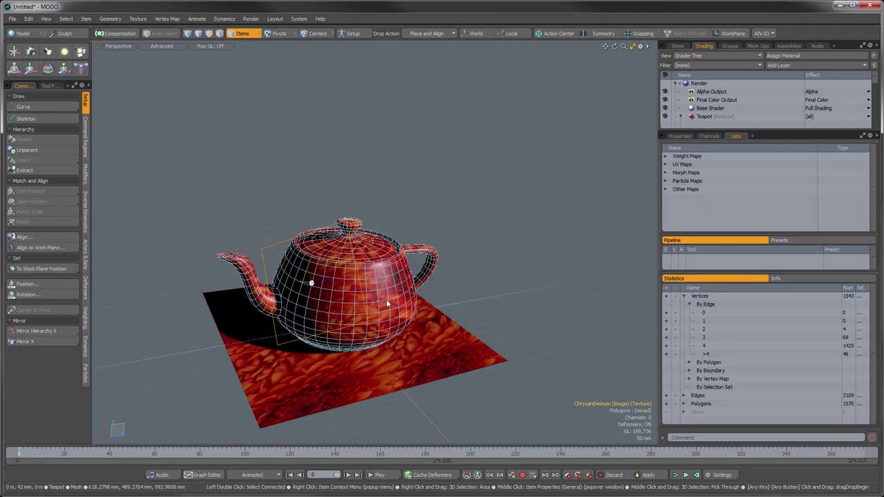
mouse_move(383, 306)
alt+mouse_down()
mouse_move(275, 269)
mouse_move(394, 294)
alt+mouse_up()
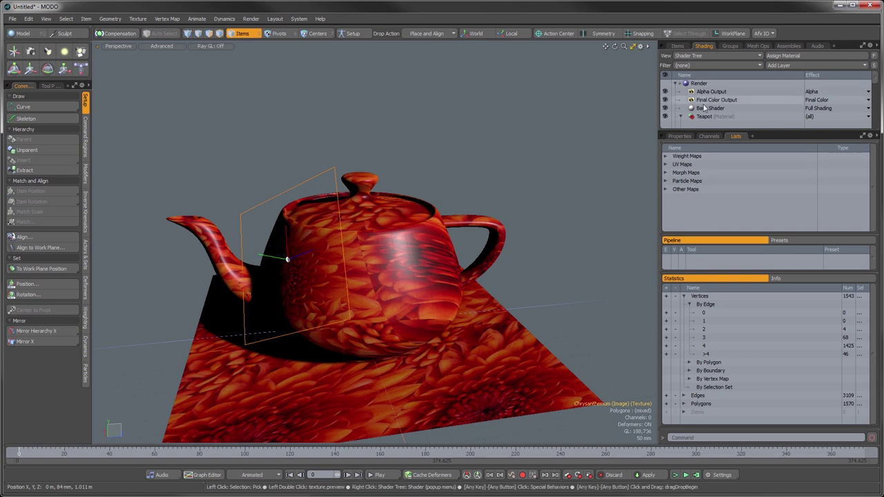
- Set the texture locator's horizontal and vertical repeat to Reset
click(679, 137)
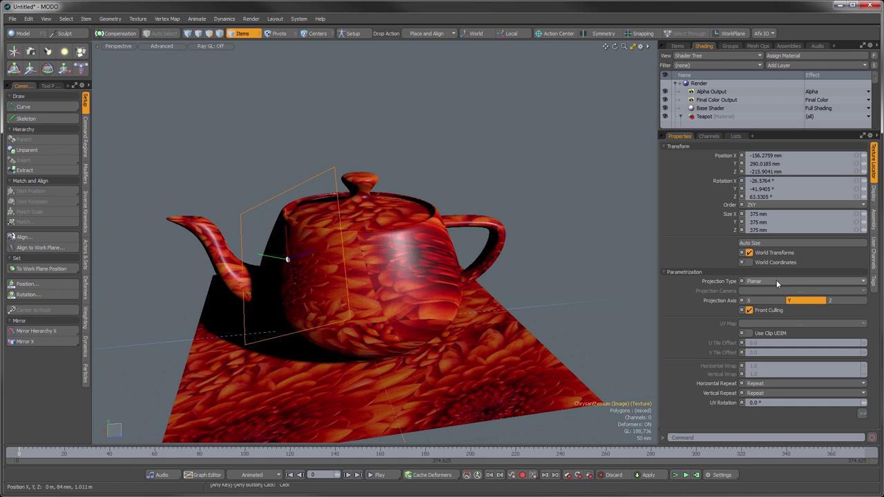
click(759, 383)
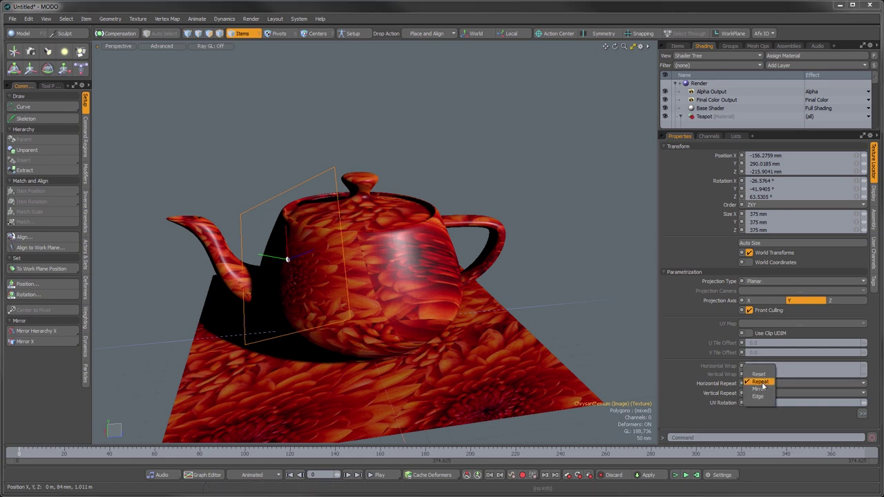
click(759, 374)
click(759, 393)
click(758, 384)
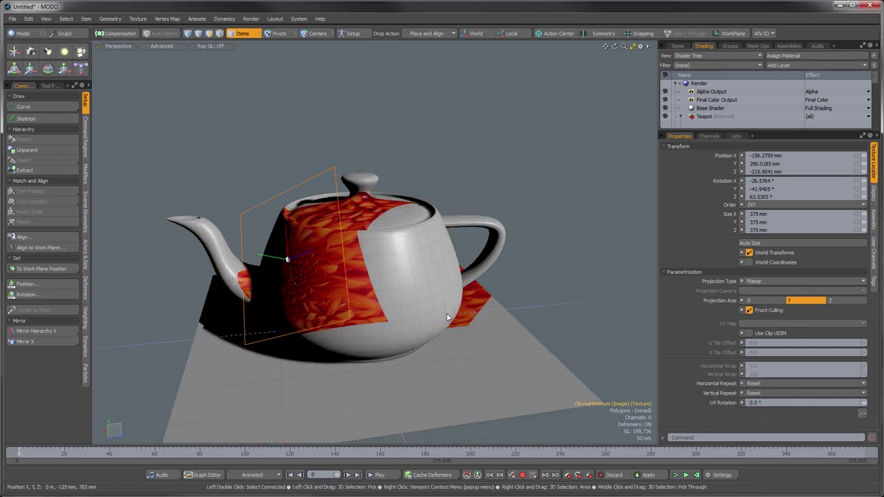
- Scale the texture locator to 161.25 mm in X and Z and place it on the teapot body toward the handle
alt+drag(382, 304, 425, 235)
key(r)
scroll(466, 225, up, 3)
alt+drag(483, 228, 537, 189)
key(q)
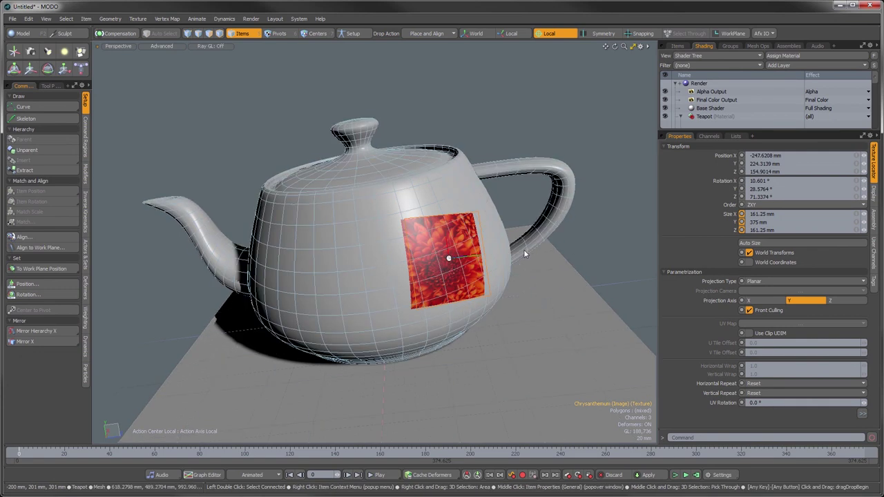
- Place the texture locator back on the teapot body near the spout and deselect it
alt+drag(420, 272, 483, 289)
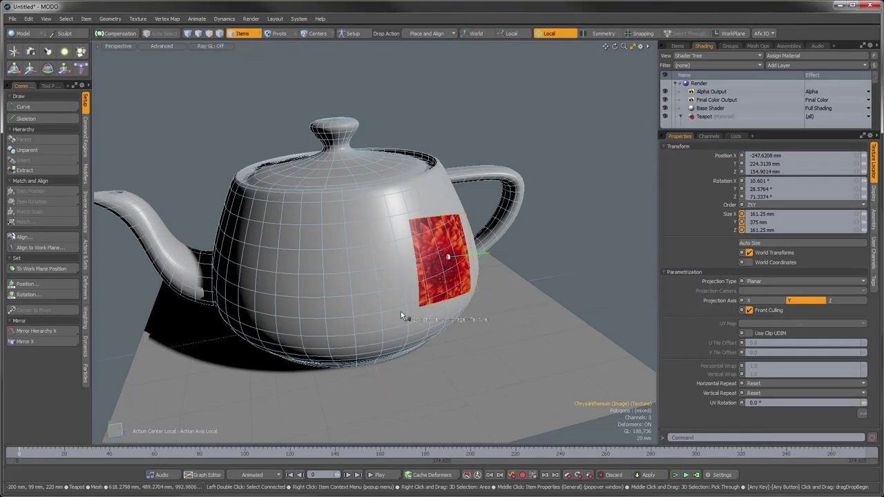
click(270, 251)
alt+drag(408, 244, 372, 257)
scroll(351, 258, down, 2)
key(q)
click(503, 181)
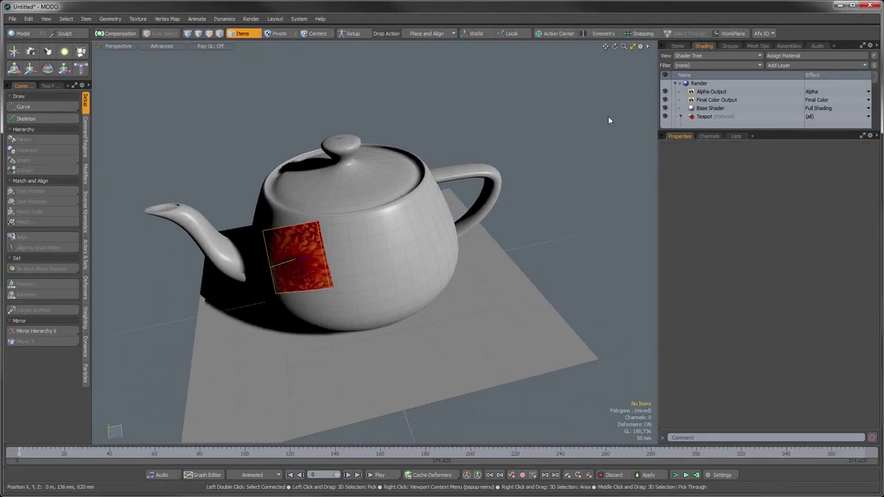
- Show the item list, select the teapot mesh, move it up off the ground plane toward the handle side, and deselect it
click(677, 45)
scroll(709, 102, down, 1)
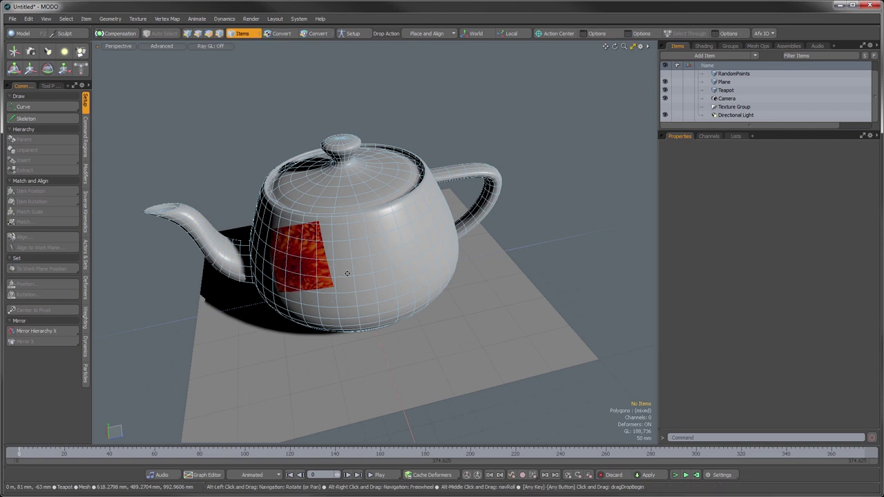
scroll(337, 264, down, 5)
click(366, 263)
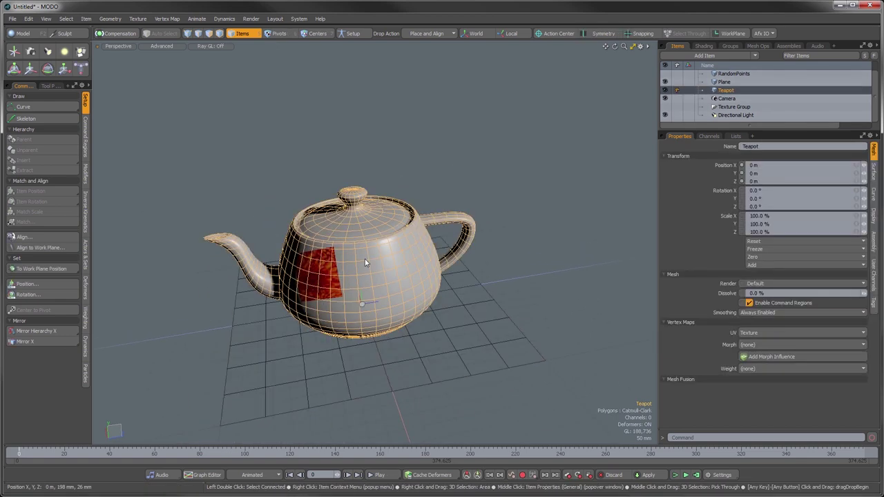
key(w)
drag(389, 279, 469, 210)
key(space)
click(537, 274)
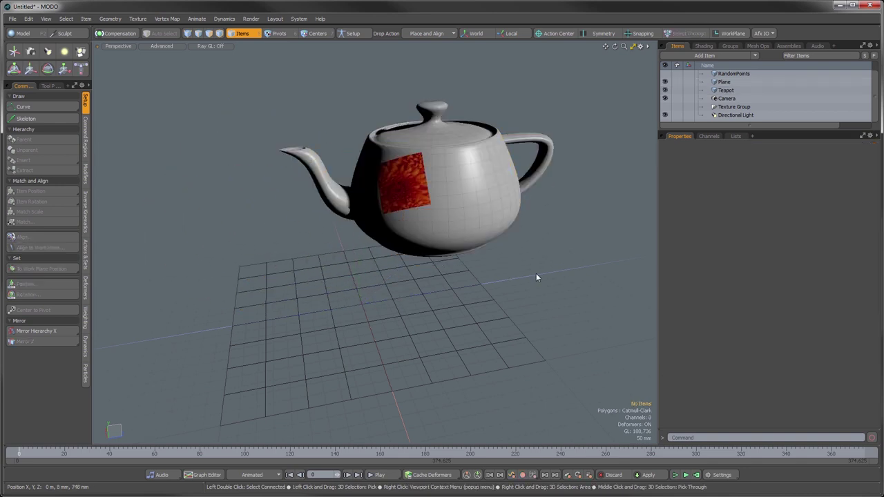